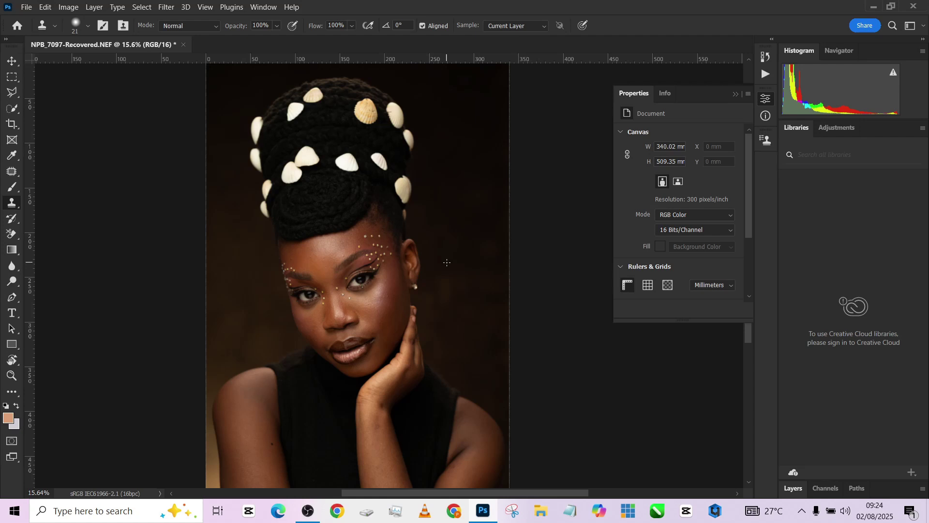
# Step: Add a Black & White check layer with Reds at -18 and a new empty layer above Background
pyautogui.scroll(3, 388, 337)
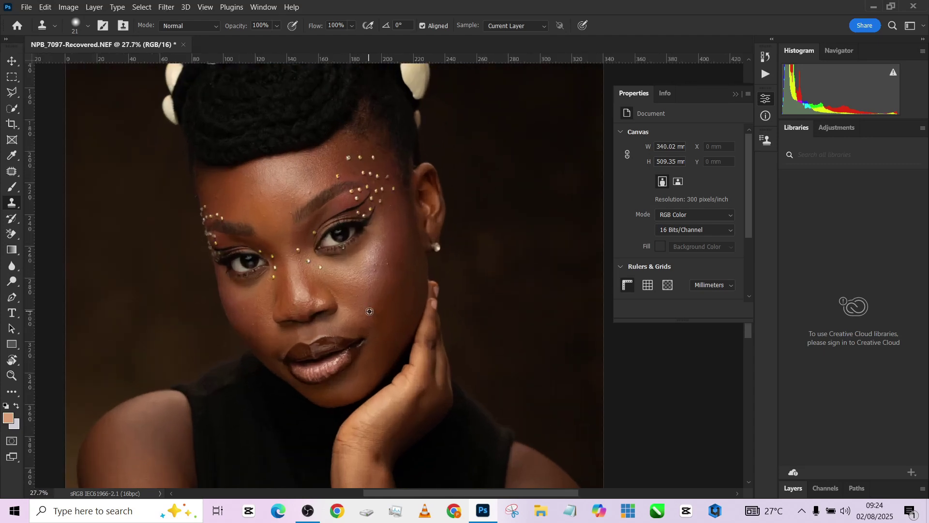
pyautogui.scroll(5, 369, 311)
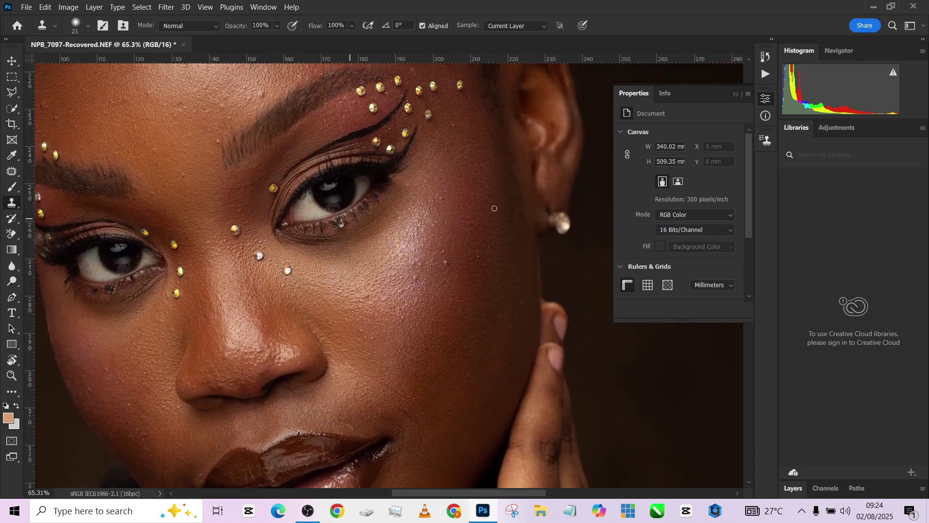
pyautogui.scroll(-3, 175, 177)
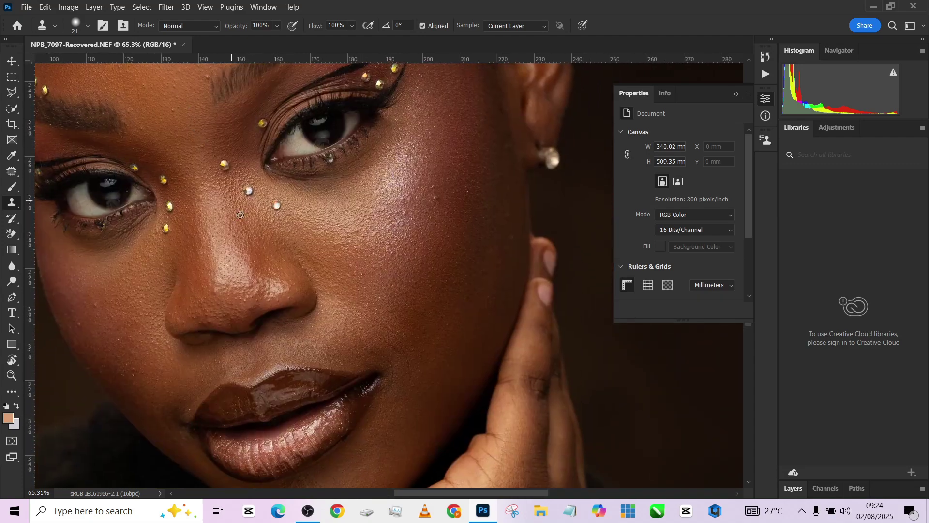
pyautogui.scroll(-3, 240, 215)
pyautogui.click(799, 487)
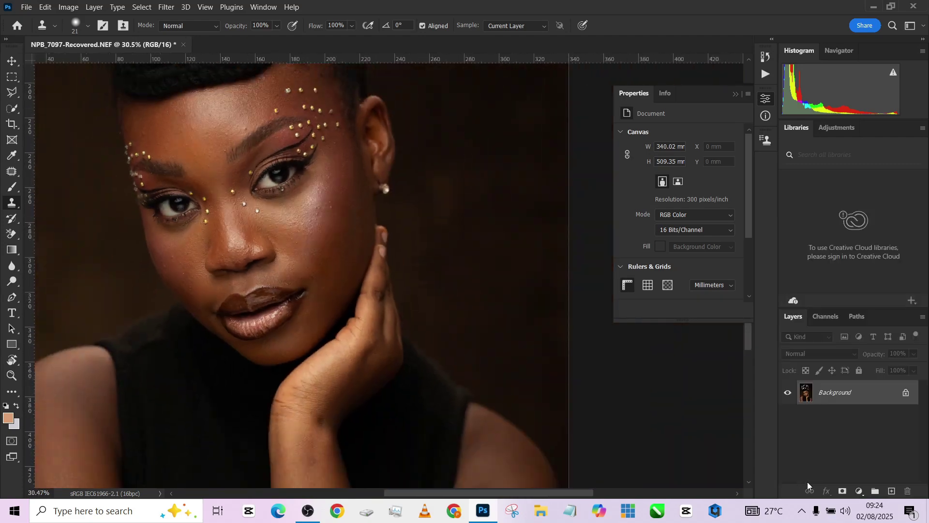
pyautogui.click(859, 491)
pyautogui.click(864, 406)
pyautogui.moveTo(677, 179); pyautogui.dragTo(663, 179)
pyautogui.scroll(4, 150, 186)
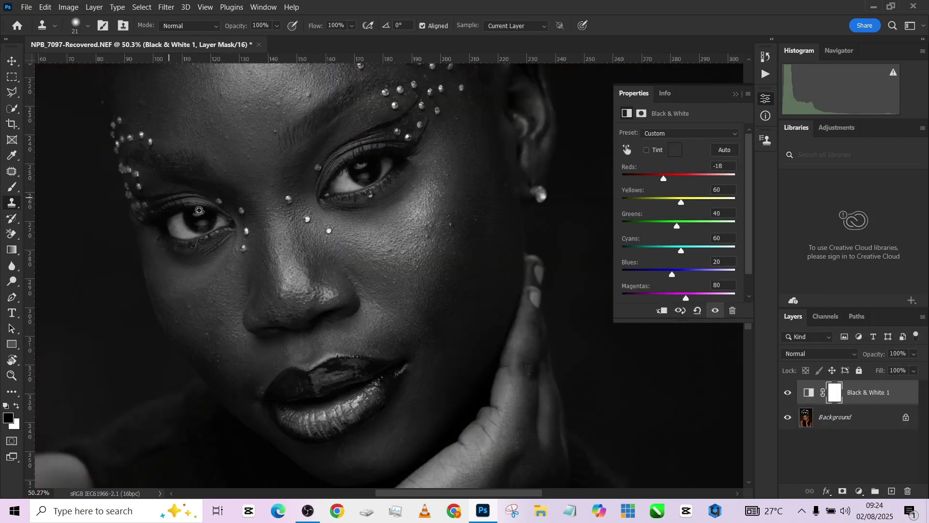
pyautogui.click(860, 424)
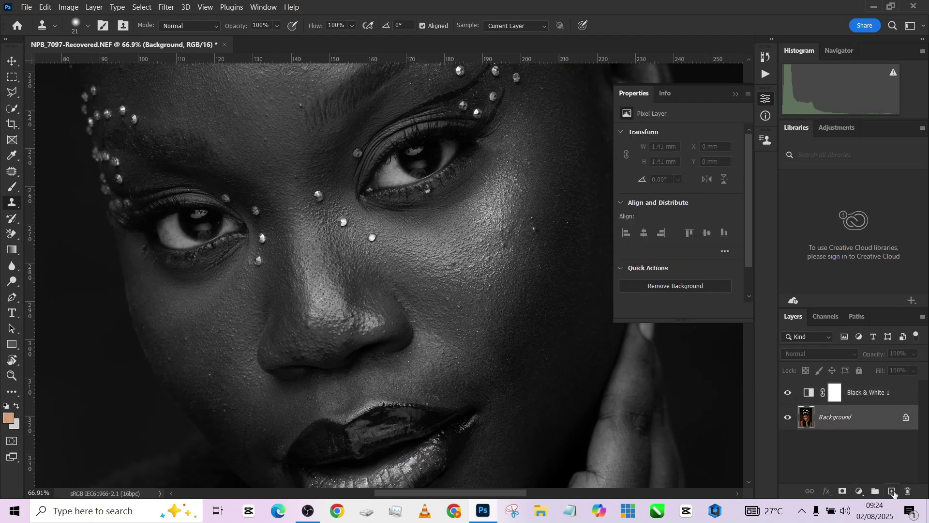
pyautogui.click(891, 491)
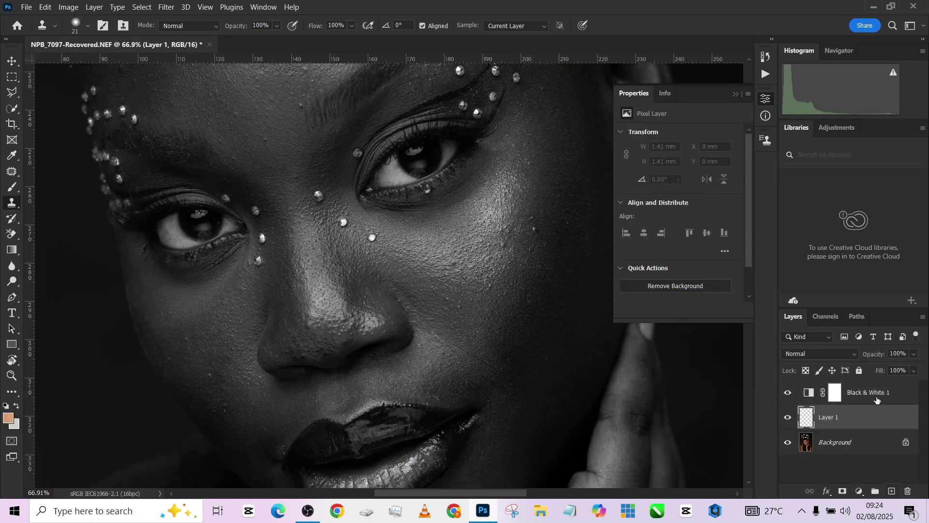
# Step: Spot-heal the cheek blemishes, briefly hiding the black-and-white layer to compare colour
pyautogui.rightClick(12, 172)
pyautogui.click(67, 172)
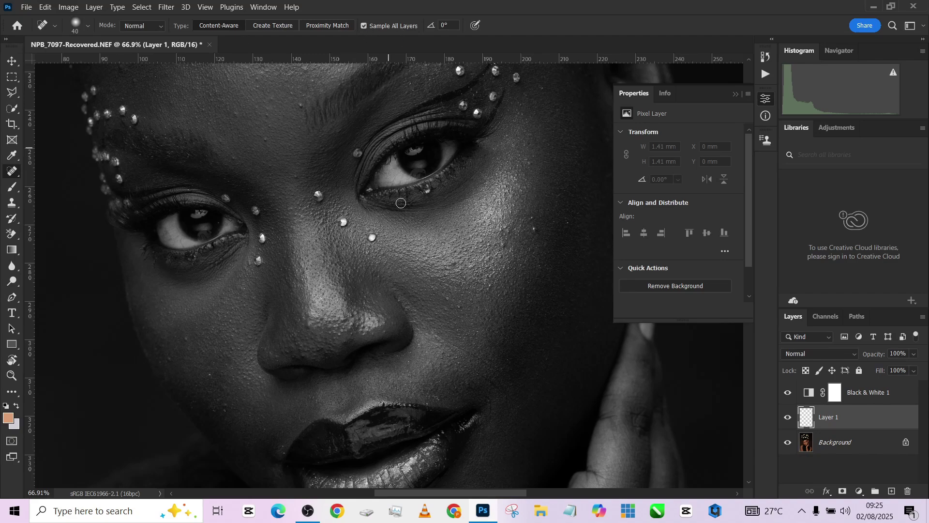
pyautogui.click(534, 228)
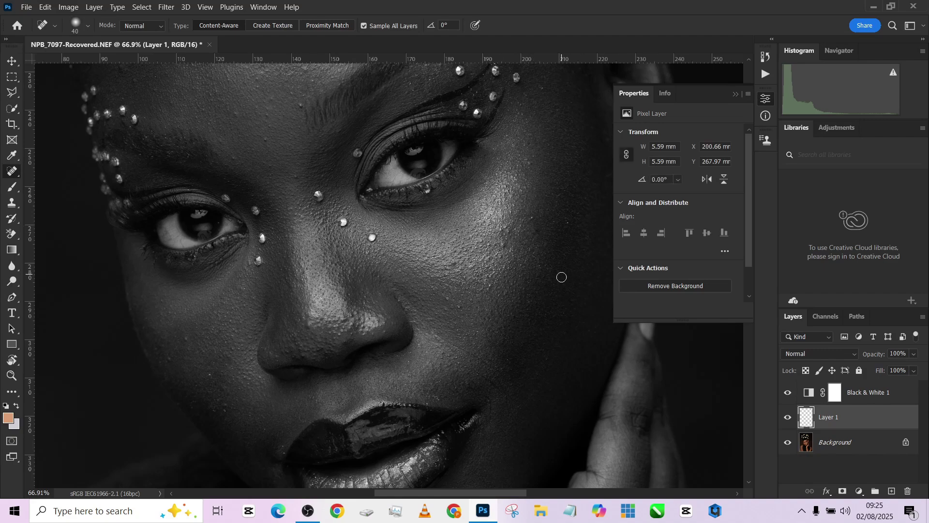
pyautogui.click(788, 393)
pyautogui.click(788, 393)
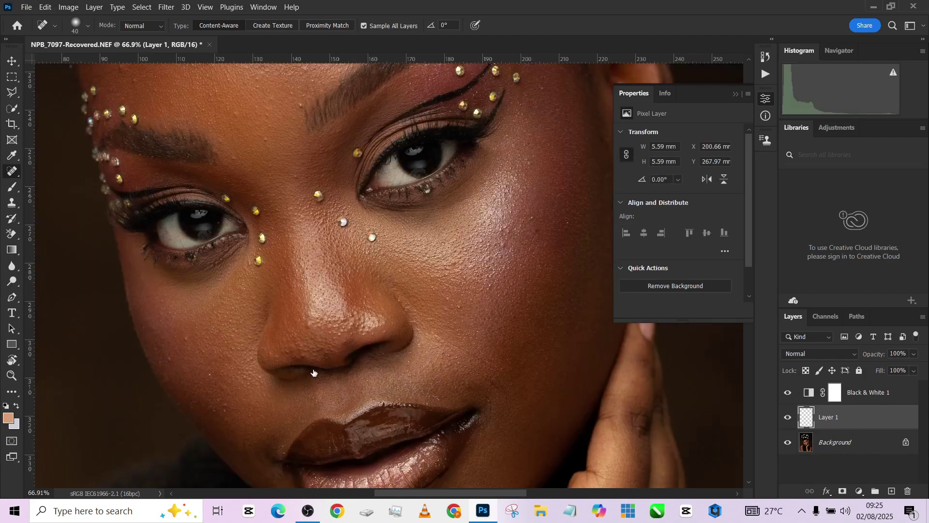
pyautogui.click(186, 336)
pyautogui.click(203, 375)
pyautogui.click(171, 359)
pyautogui.scroll(3, 274, 216)
# Step: Spot-heal the remaining spots on the forehead, side of the face and right cheek
pyautogui.click(280, 222)
pyautogui.click(325, 178)
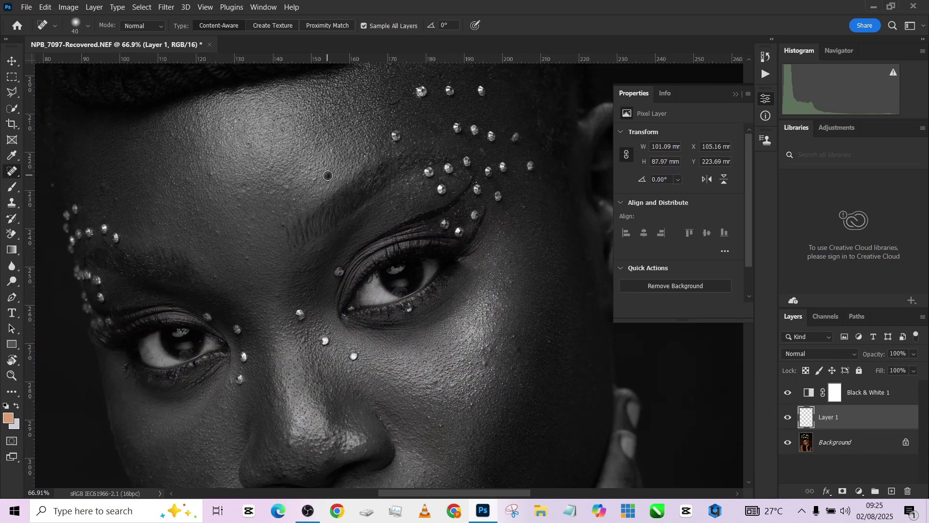
pyautogui.click(216, 233)
pyautogui.click(212, 175)
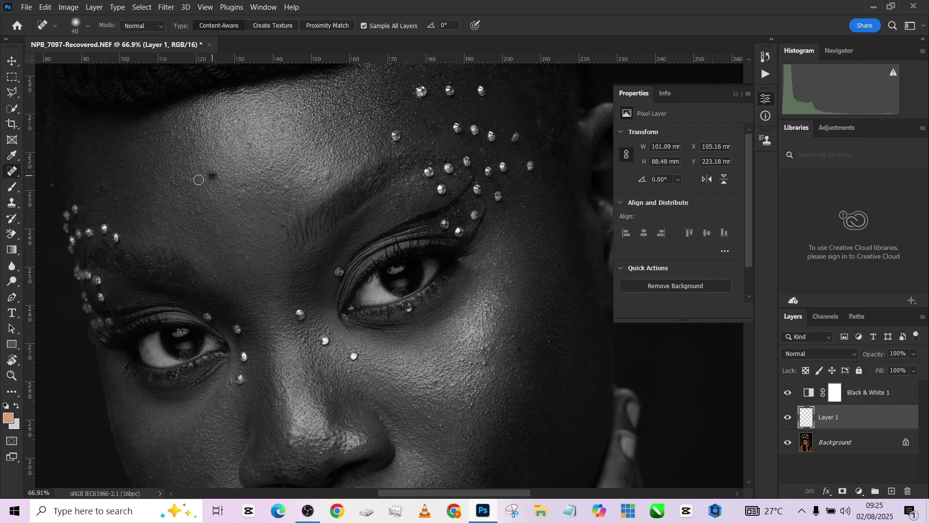
pyautogui.click(101, 185)
pyautogui.click(115, 202)
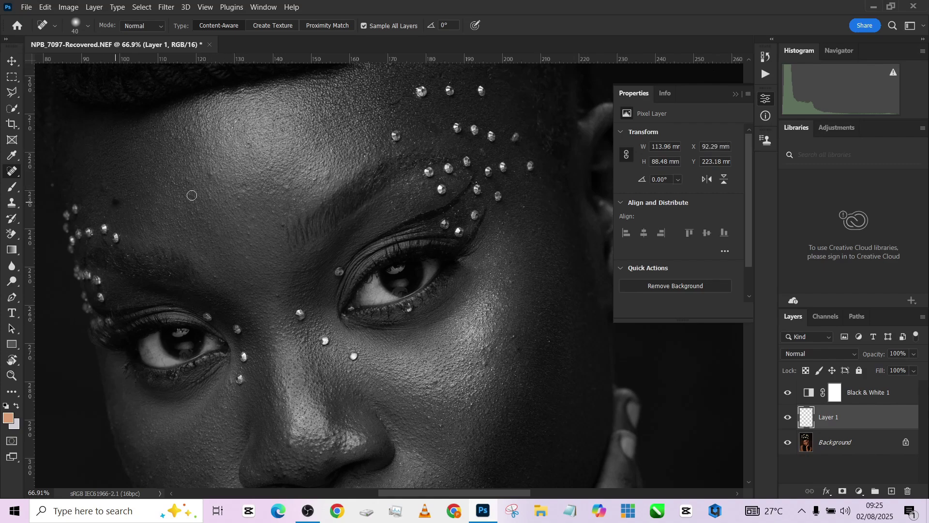
pyautogui.click(210, 175)
pyautogui.click(286, 188)
pyautogui.click(550, 342)
pyautogui.click(433, 416)
pyautogui.moveTo(483, 356); pyautogui.dragTo(473, 272)
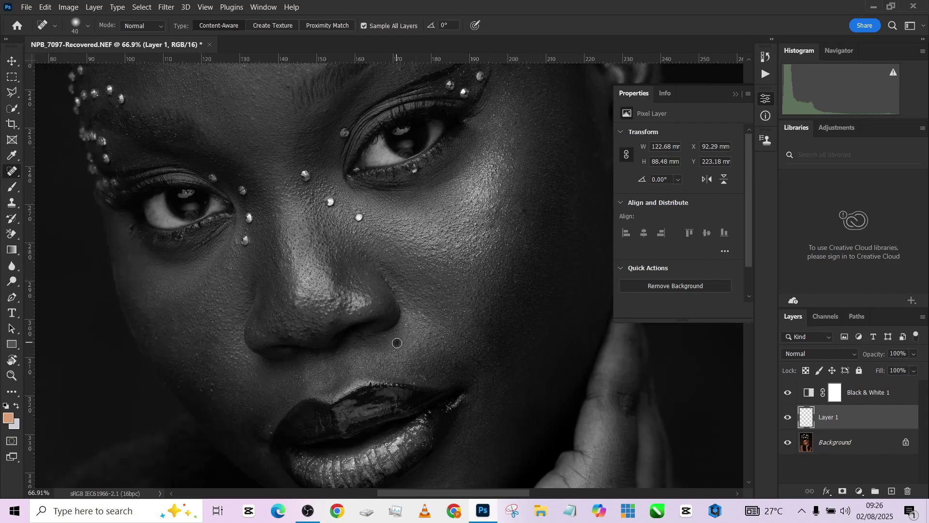
pyautogui.moveTo(264, 419); pyautogui.dragTo(247, 293)
pyautogui.scroll(10, 247, 293)
pyautogui.click(344, 405)
pyautogui.scroll(-3, 203, 100)
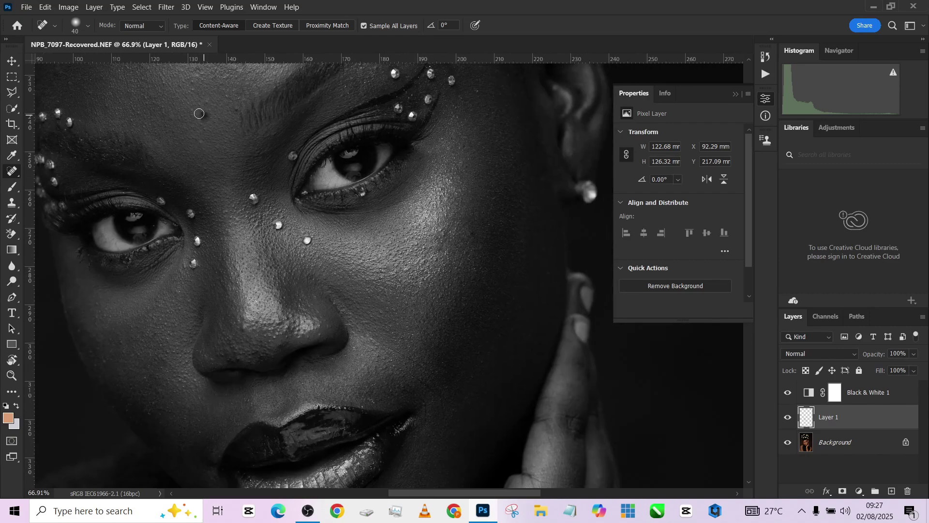
pyautogui.scroll(-2, 234, 112)
pyautogui.scroll(1, 345, 347)
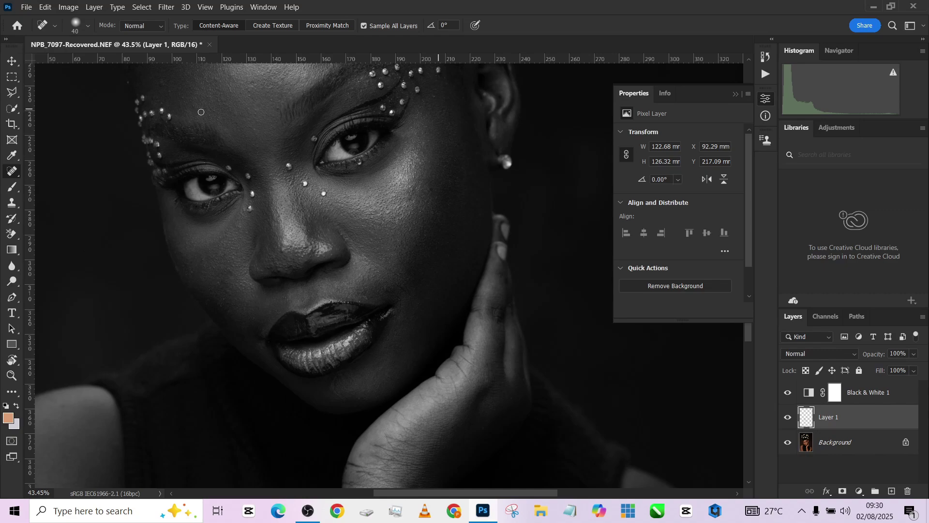
# Step: Delete the Black & White check layer and flatten the image
pyautogui.hotkey('ctrl', '0')
pyautogui.click(788, 392)
pyautogui.moveTo(901, 396); pyautogui.dragTo(906, 490)
pyautogui.rightClick(859, 428)
pyautogui.click(852, 391)
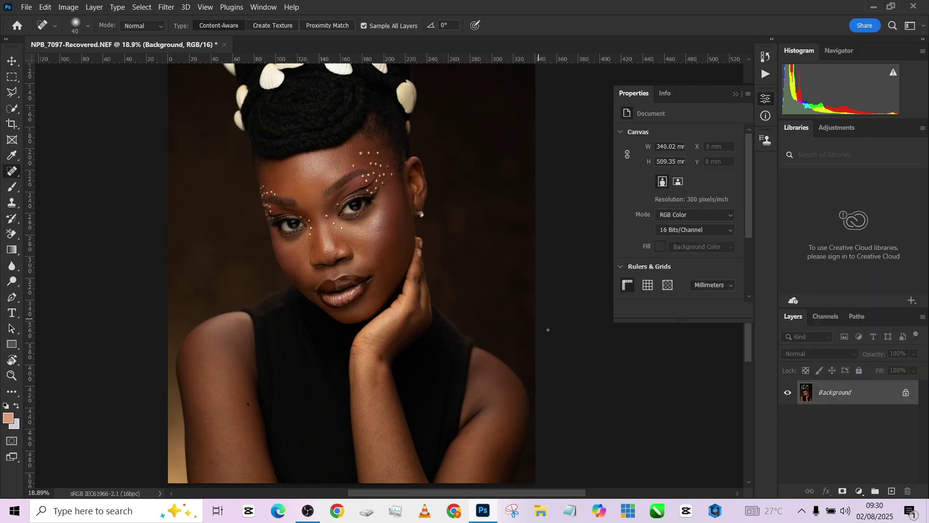
pyautogui.scroll(-3, 460, 315)
pyautogui.moveTo(409, 249); pyautogui.dragTo(391, 274)
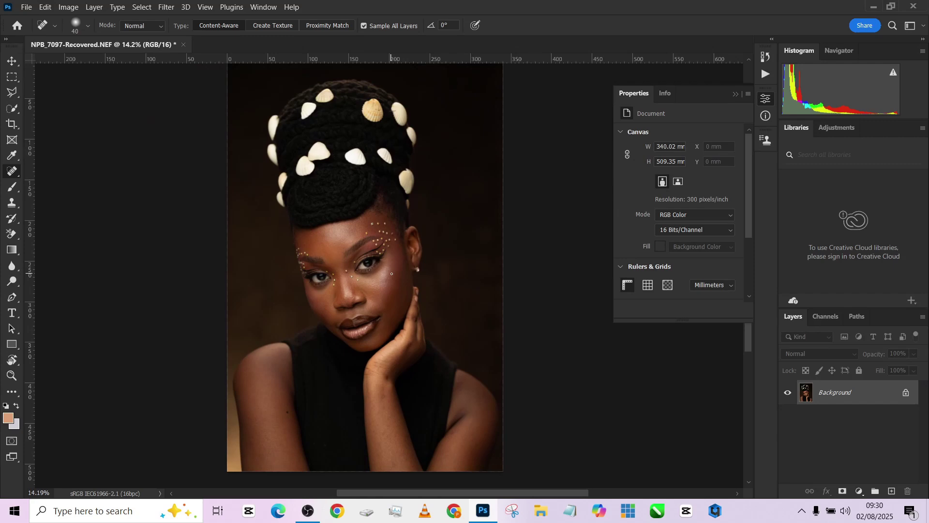
pyautogui.scroll(3, 391, 273)
pyautogui.scroll(-5, 340, 257)
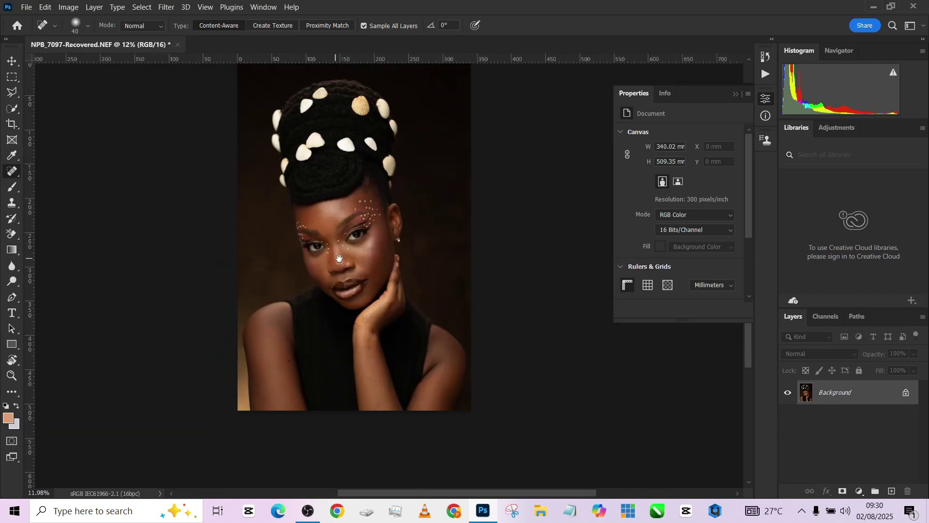
pyautogui.scroll(2, 341, 257)
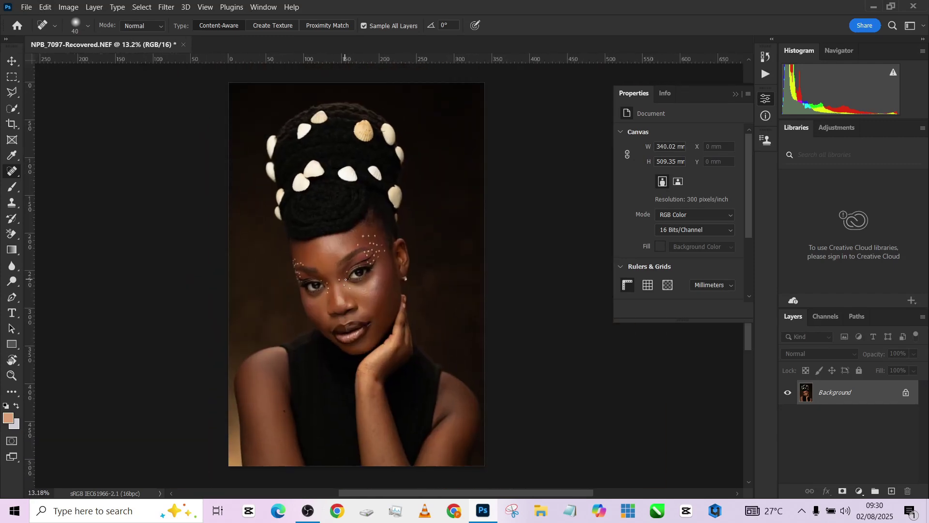
# Step: Make two copies of the image, name them tone and texture, and hide texture
pyautogui.hotkey('ctrl', 'j')
pyautogui.hotkey('ctrl', 'j')
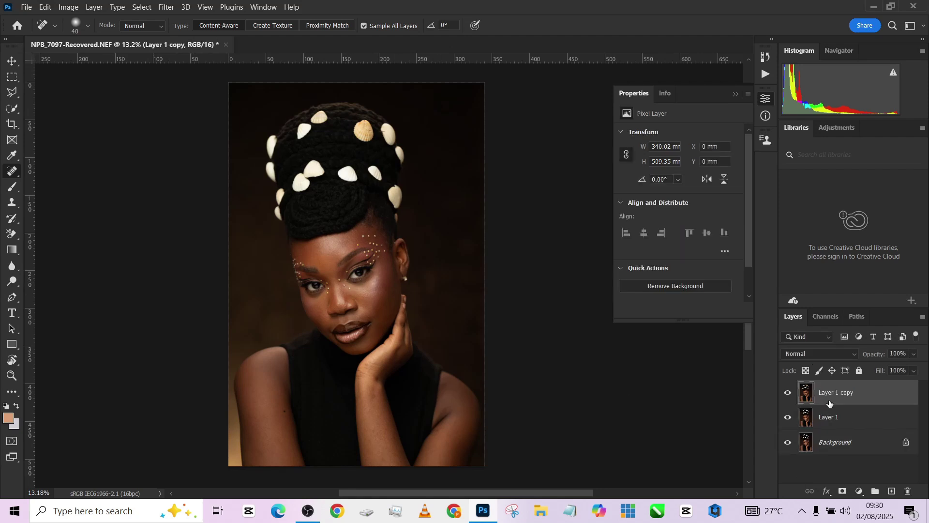
pyautogui.doubleClick(830, 418)
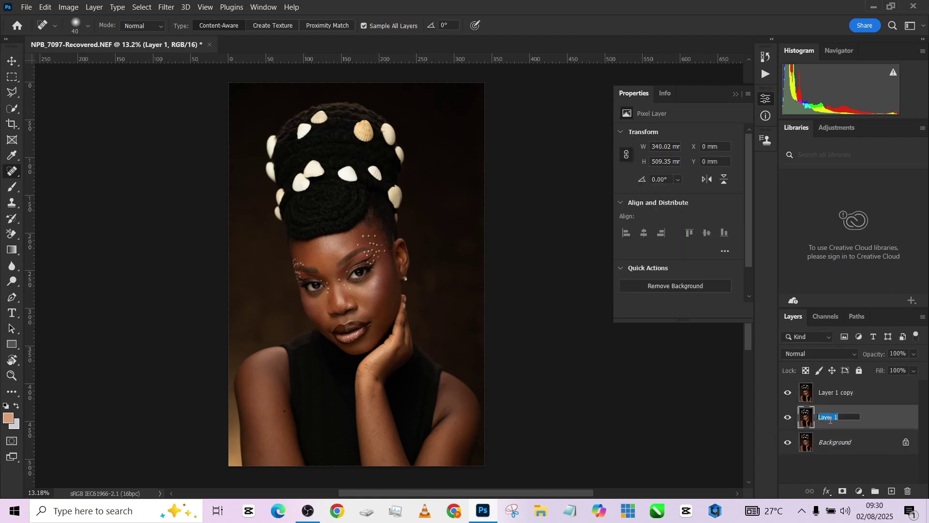
pyautogui.write('tone')
pyautogui.press('Return')
pyautogui.doubleClick(839, 393)
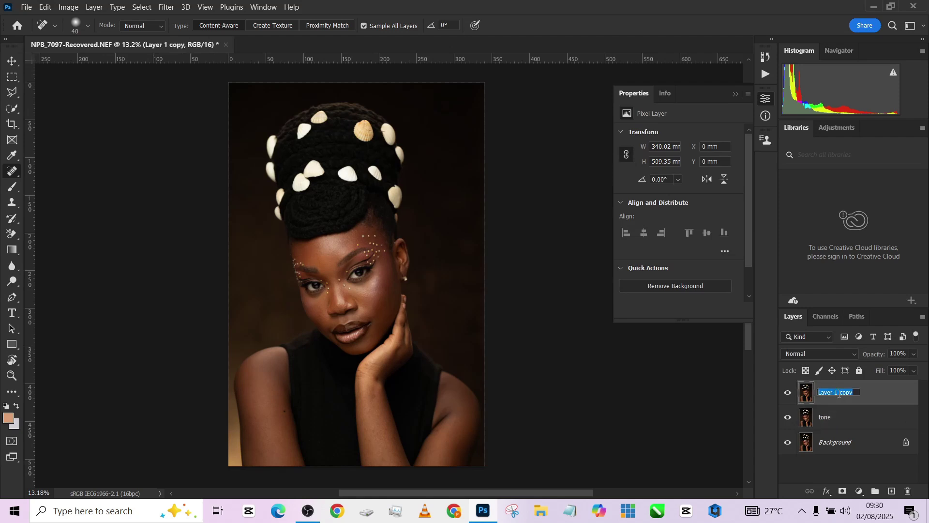
pyautogui.write('texture')
pyautogui.click(787, 392)
# Step: Select the tone layer and apply Gaussian Blur with a 7-pixel radius
pyautogui.click(829, 417)
pyautogui.scroll(2, 345, 311)
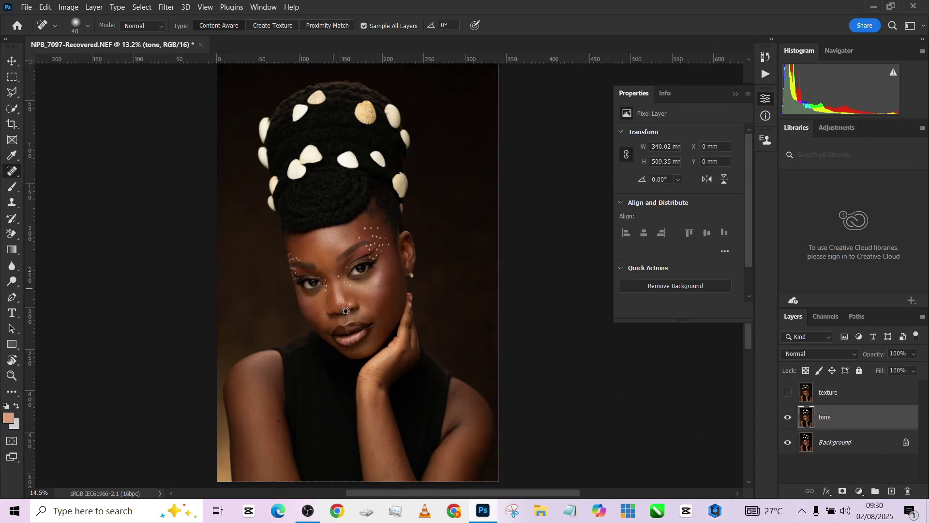
pyautogui.scroll(2, 346, 310)
pyautogui.click(166, 6)
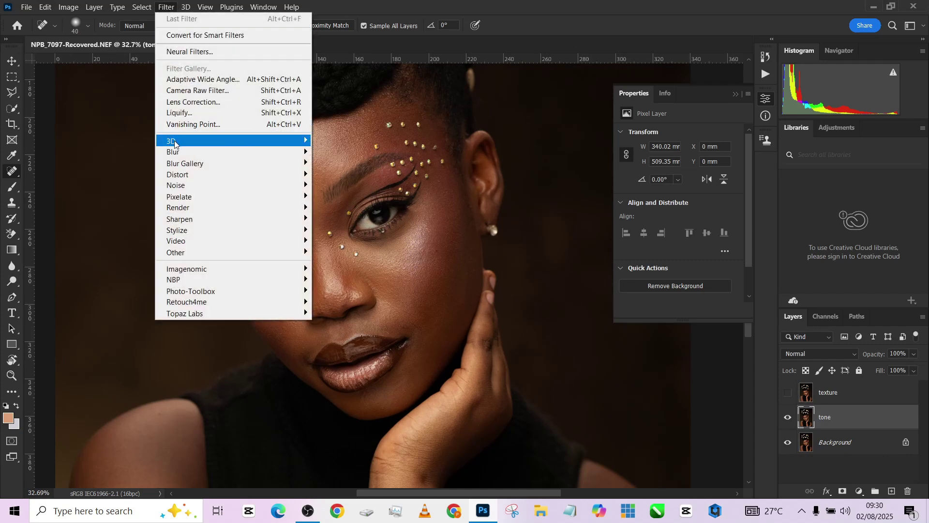
pyautogui.moveTo(265, 153)
pyautogui.click(336, 197)
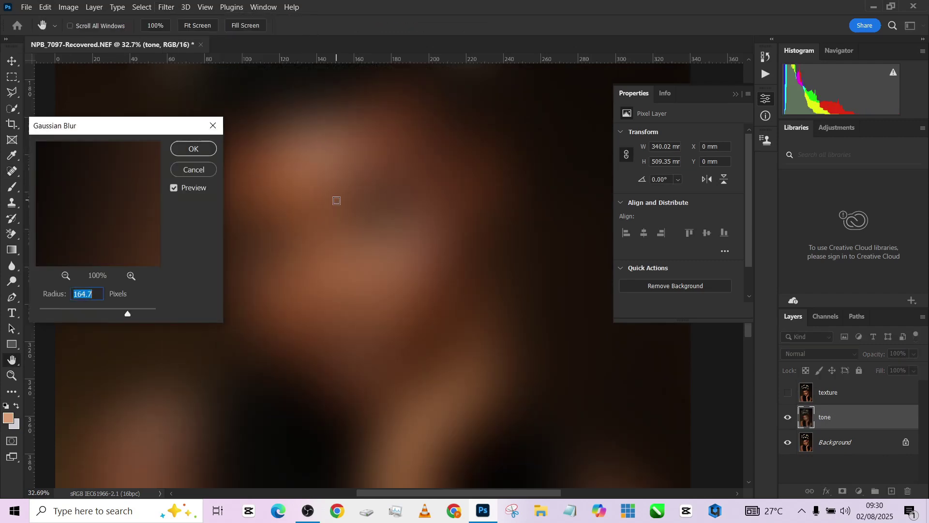
pyautogui.write('7')
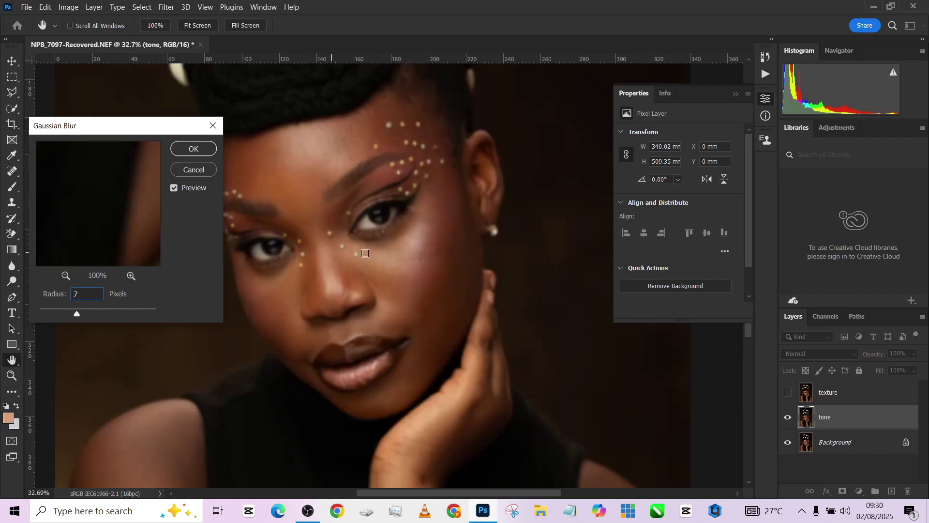
pyautogui.press('alt')
pyautogui.click(395, 264)
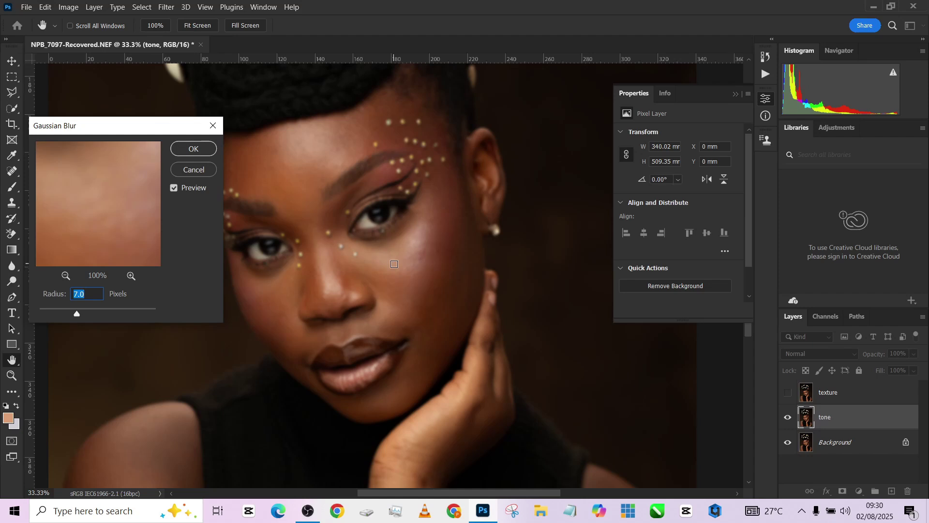
pyautogui.click(191, 151)
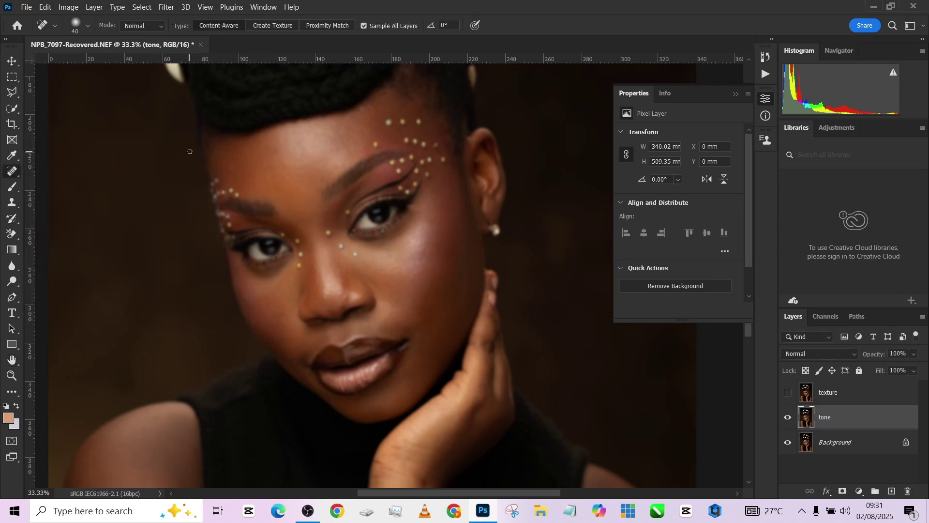
# Step: Show texture and Apply Image from tone onto it with Add, Invert and Scale 2
pyautogui.click(788, 393)
pyautogui.click(846, 393)
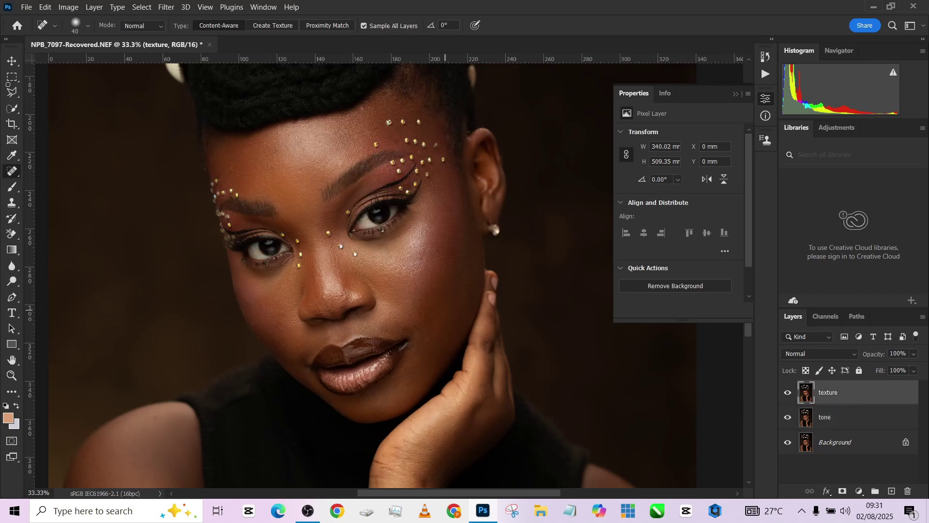
pyautogui.click(68, 8)
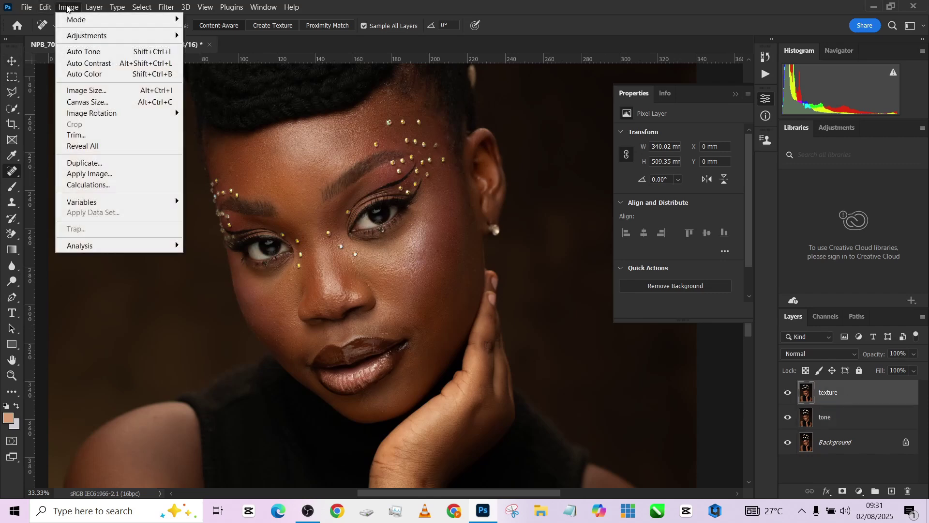
pyautogui.click(96, 174)
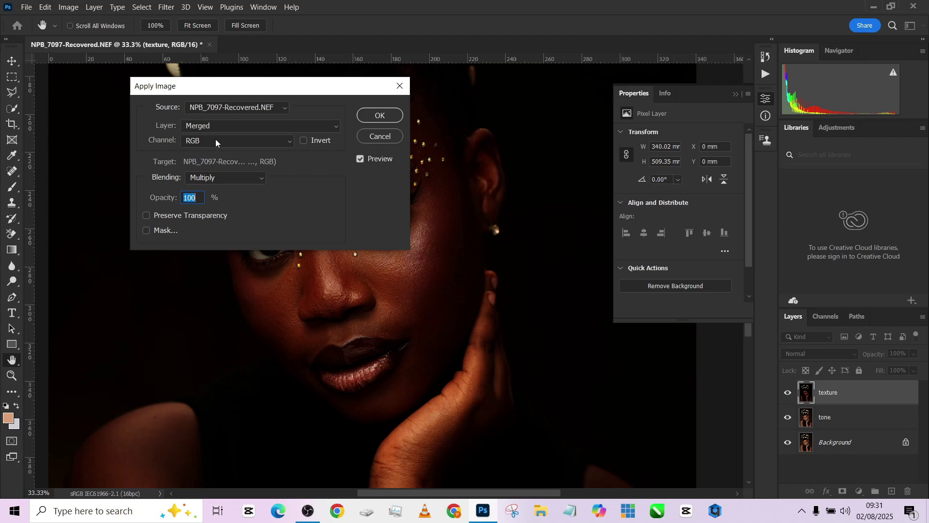
pyautogui.click(216, 127)
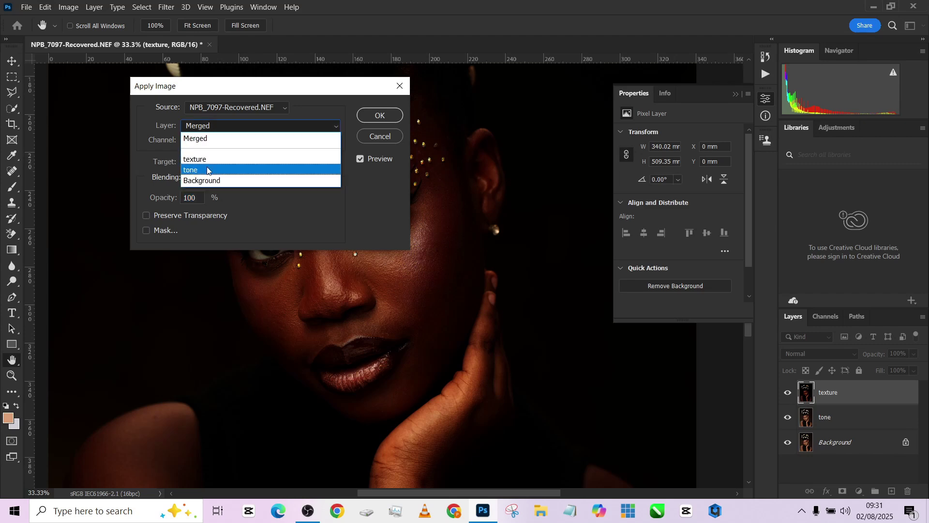
pyautogui.click(207, 169)
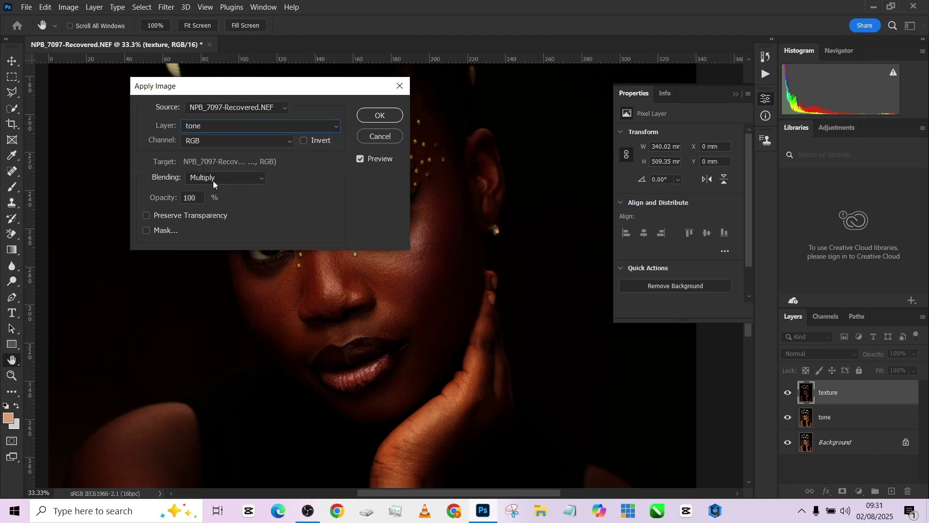
pyautogui.click(213, 181)
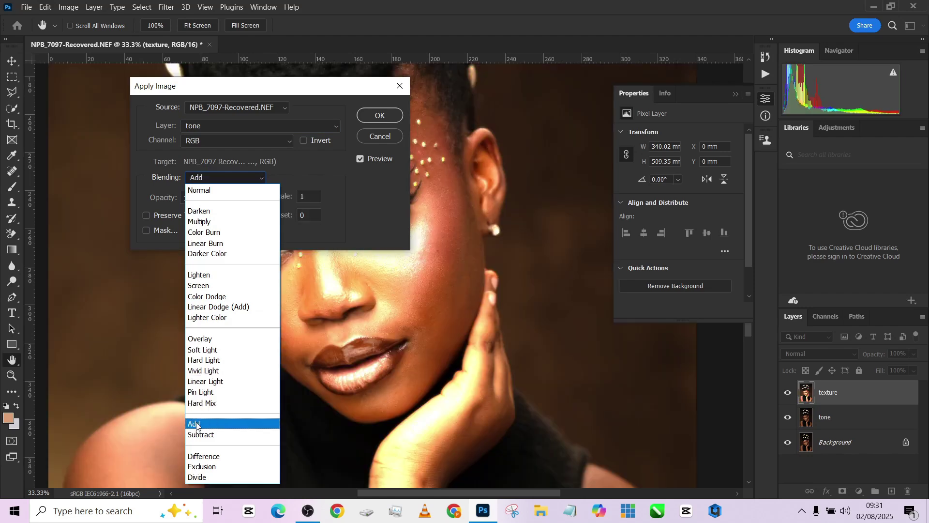
pyautogui.click(196, 425)
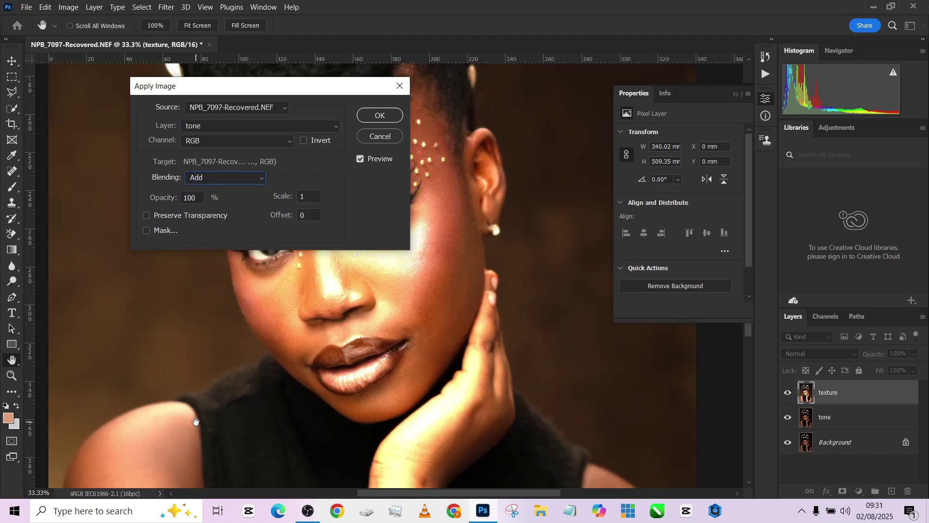
pyautogui.click(305, 141)
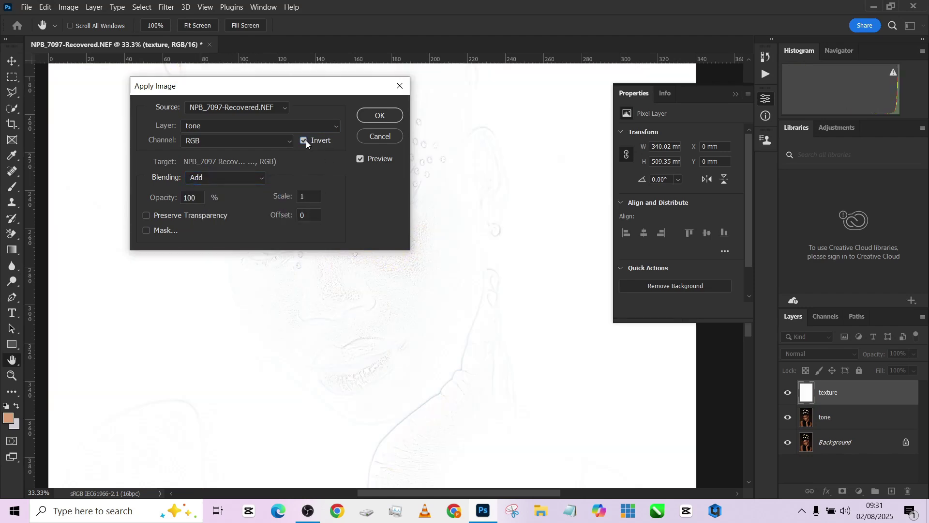
pyautogui.doubleClick(310, 197)
pyautogui.write('2')
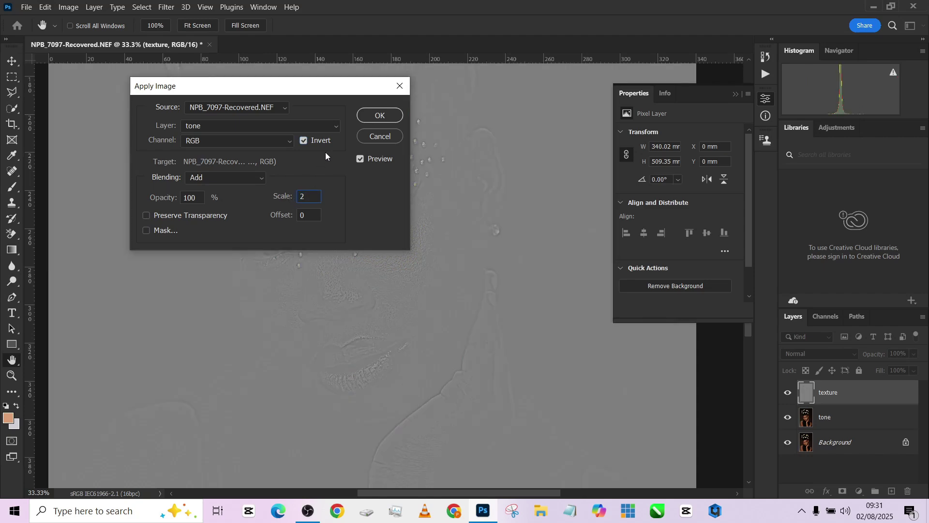
pyautogui.click(380, 116)
# Step: Set texture to Linear Light and group it with tone, toggling the group to compare
pyautogui.press('j')
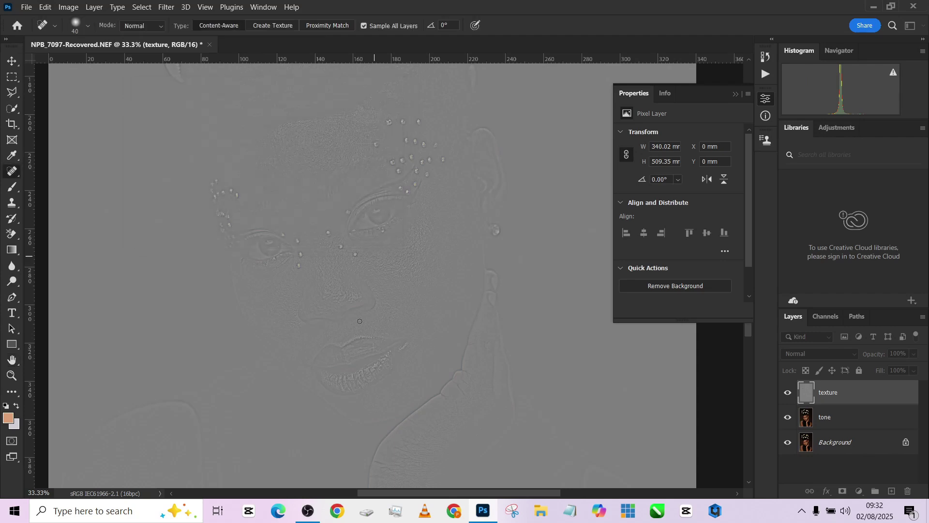
pyautogui.scroll(5, 336, 295)
pyautogui.scroll(-1, 277, 255)
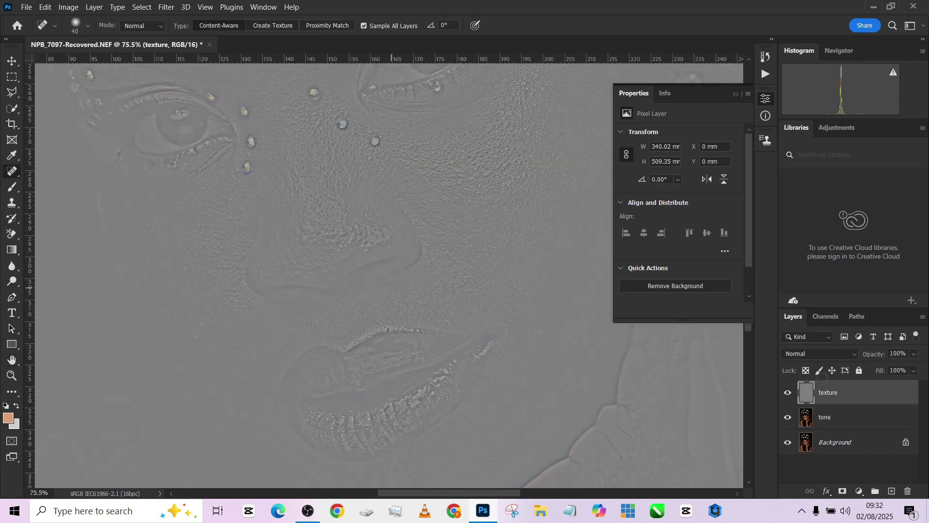
pyautogui.click(804, 357)
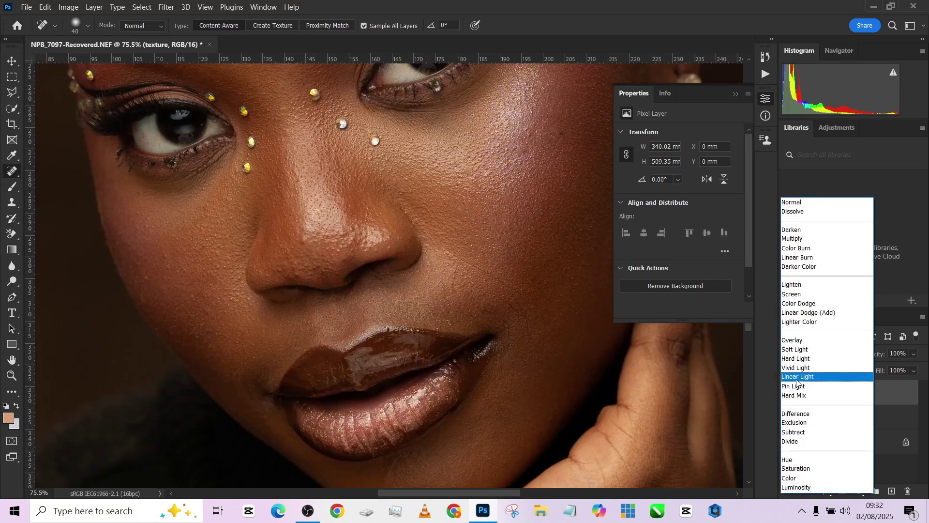
pyautogui.click(798, 375)
pyautogui.keyDown('shift'); pyautogui.click(830, 422); pyautogui.keyUp('shift')
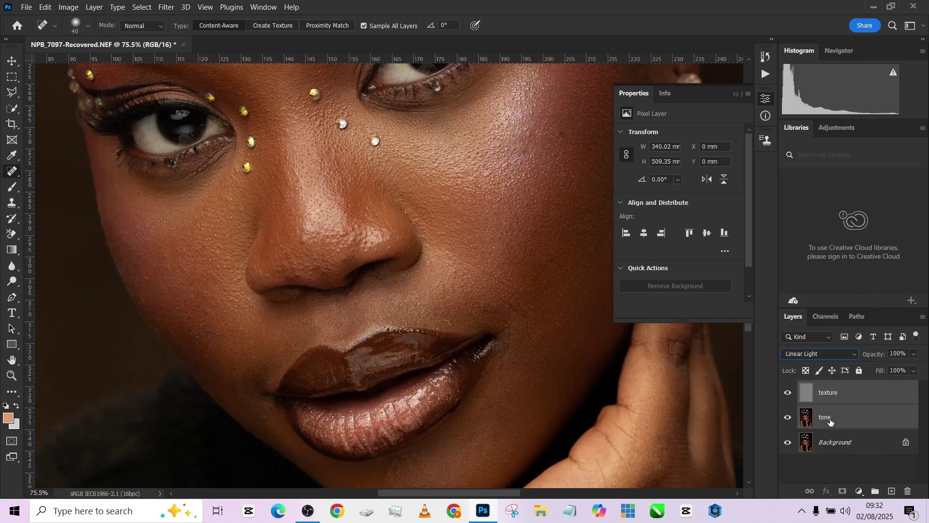
pyautogui.hotkey('ctrl', 'g')
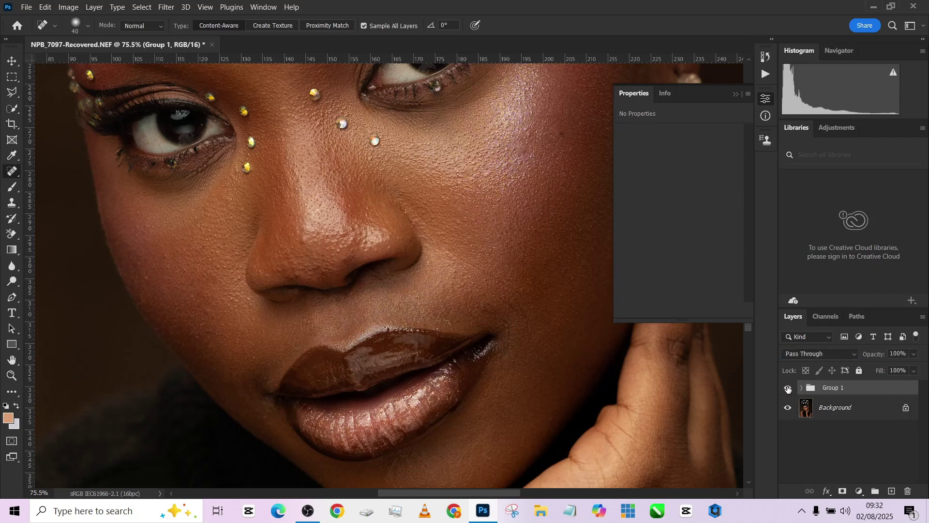
pyautogui.click(787, 388)
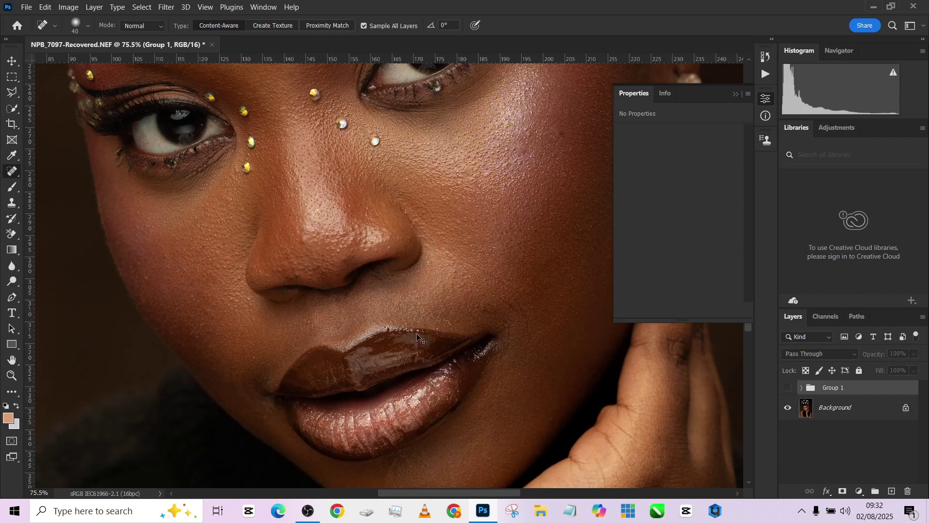
# Step: Undo the grouping and the Apply Image processing of the texture layer
pyautogui.hotkey('ctrl', 'z')
pyautogui.hotkey('ctrl', 'z')
pyautogui.hotkey('ctrl', 'z')
pyautogui.hotkey('ctrl', 'z')
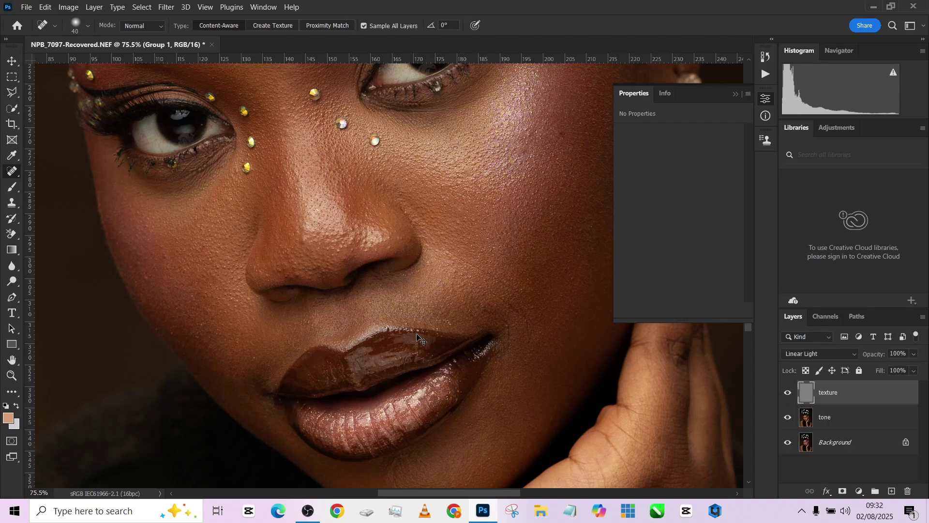
pyautogui.hotkey('ctrl', 'z')
pyautogui.hotkey('ctrl', 'z')
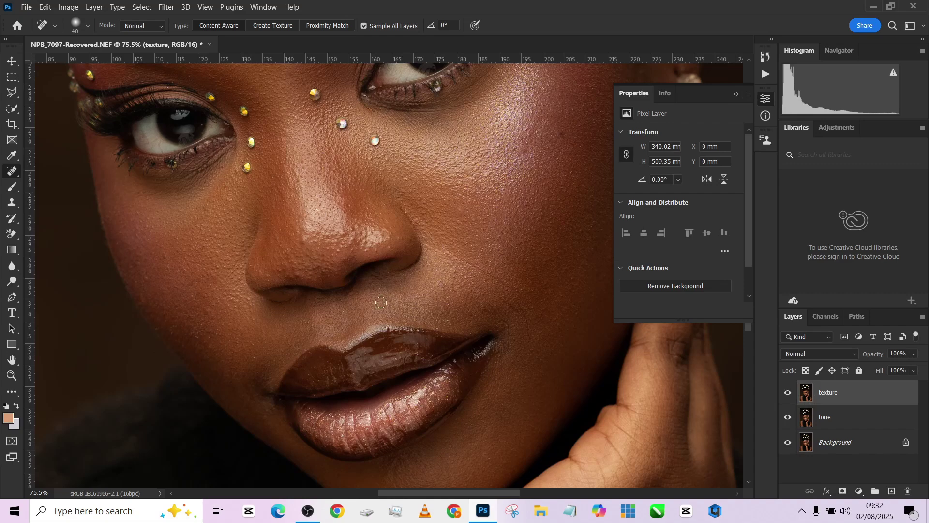
pyautogui.scroll(-3, 372, 295)
pyautogui.scroll(1, 372, 295)
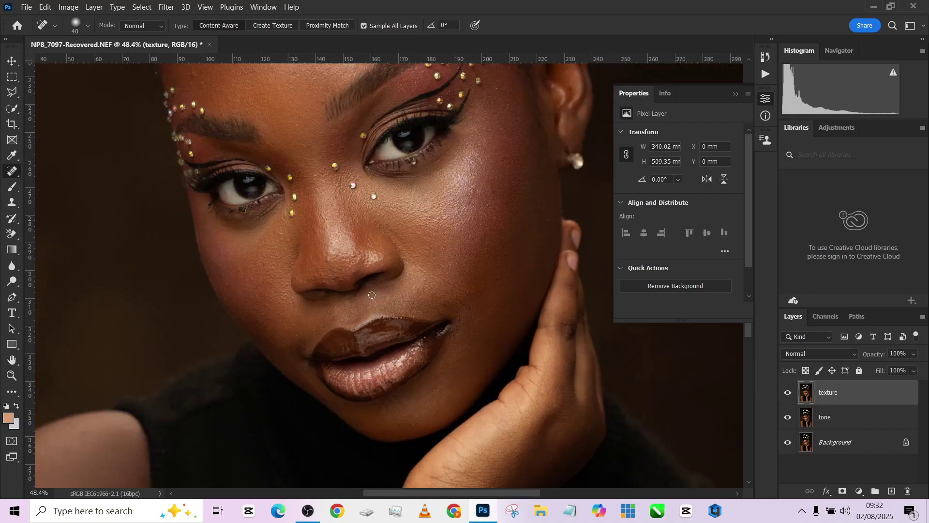
# Step: Apply Image from tone onto texture using Subtract blending, Scale 2, Offset 128
pyautogui.click(43, 10)
pyautogui.moveTo(68, 6)
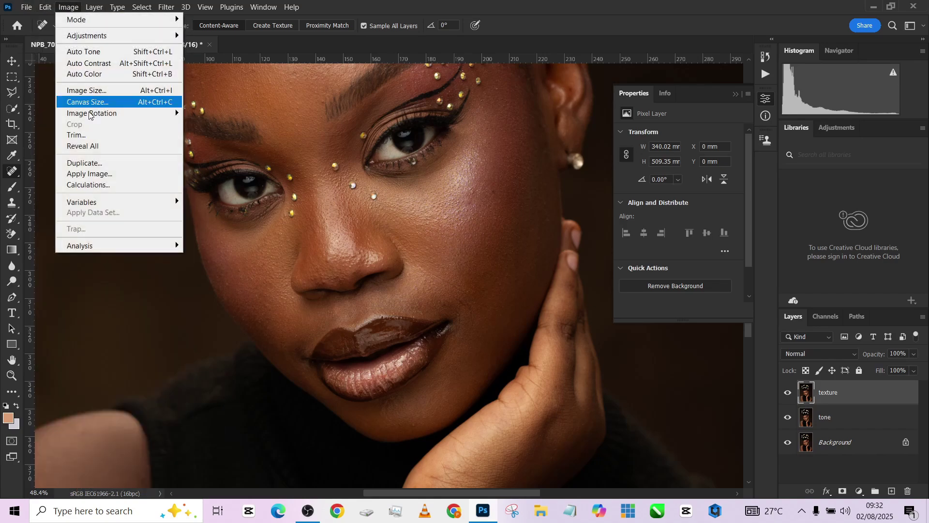
pyautogui.click(94, 175)
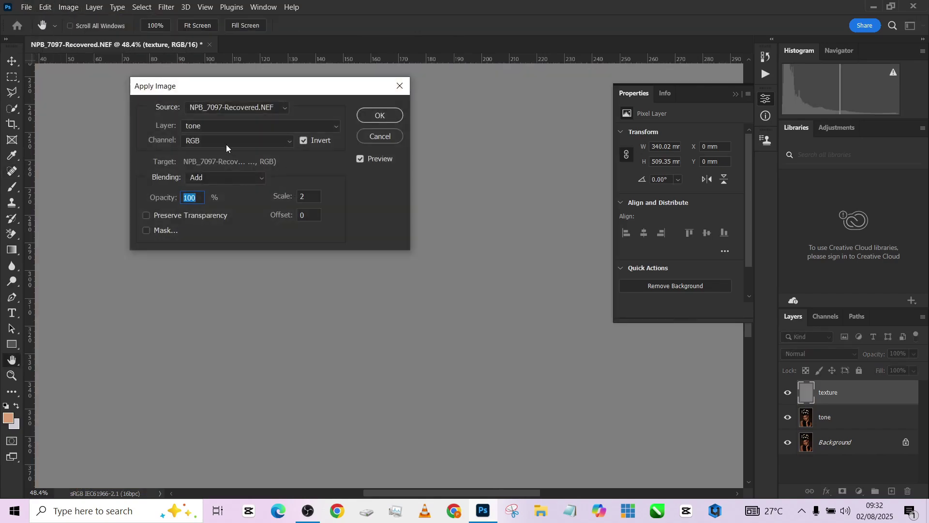
pyautogui.click(222, 128)
pyautogui.click(211, 170)
pyautogui.click(196, 183)
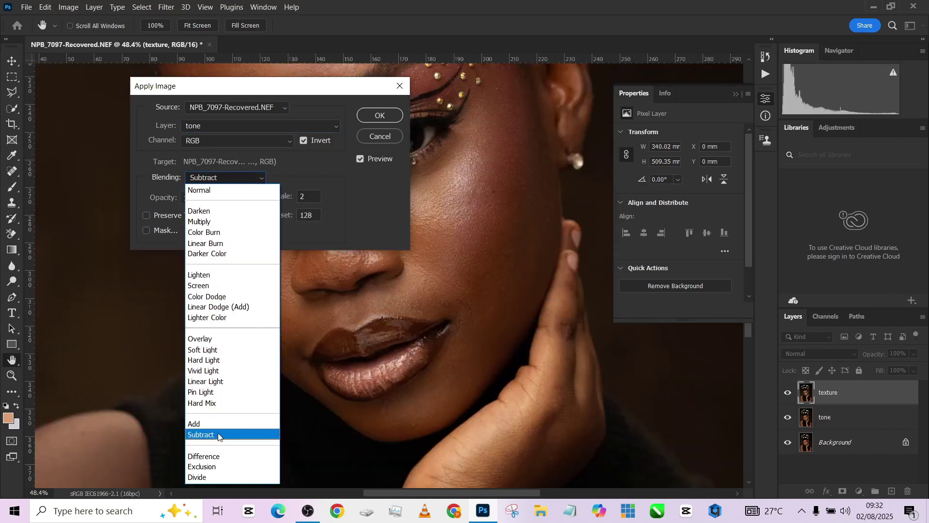
pyautogui.click(218, 434)
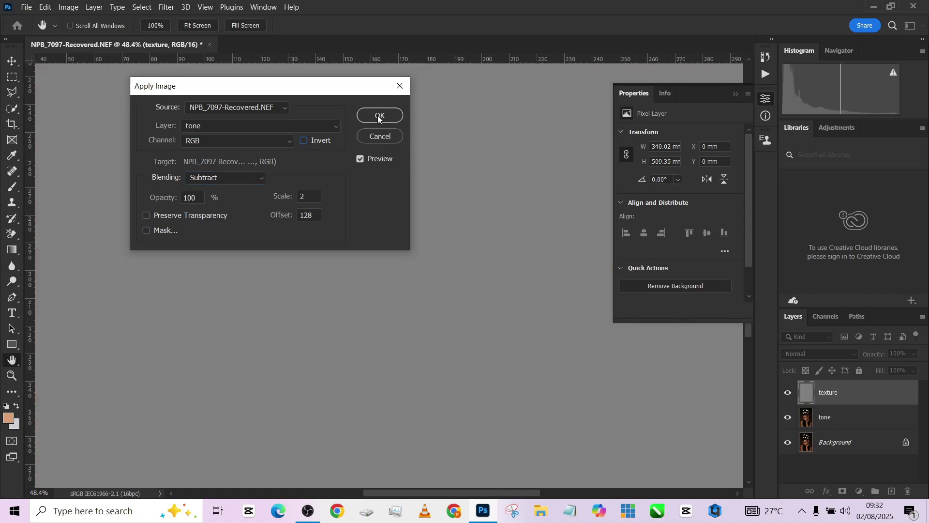
pyautogui.click(379, 116)
# Step: Set texture to Linear Light and group it with tone into Group 1
pyautogui.press('j')
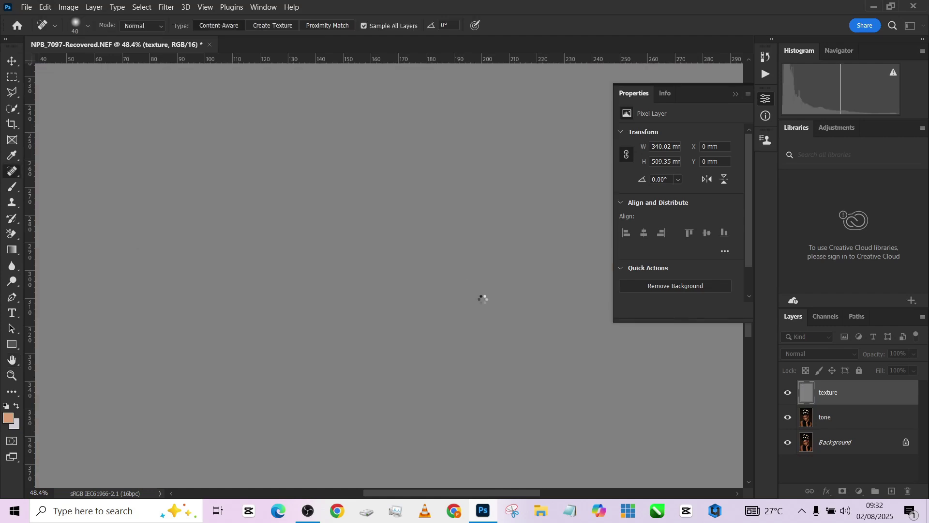
pyautogui.click(794, 353)
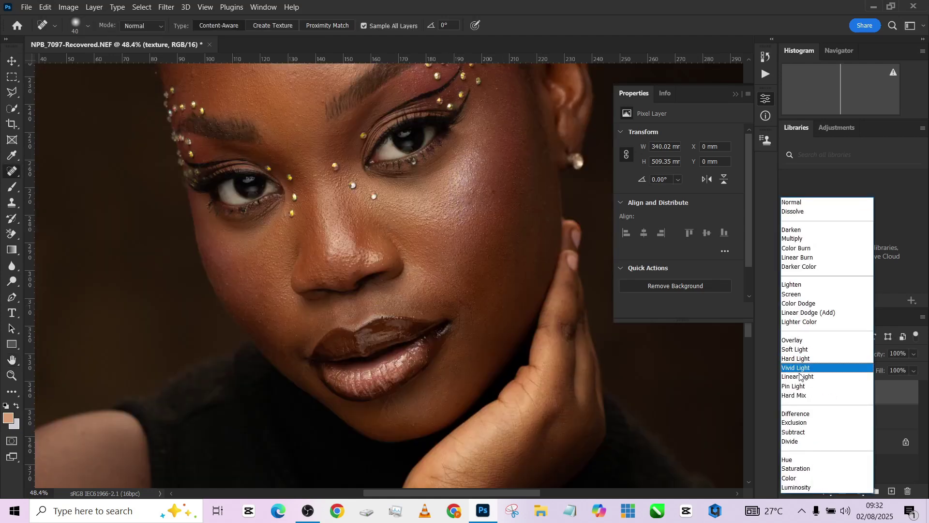
pyautogui.click(801, 378)
pyautogui.keyDown('shift'); pyautogui.click(842, 423); pyautogui.keyUp('shift')
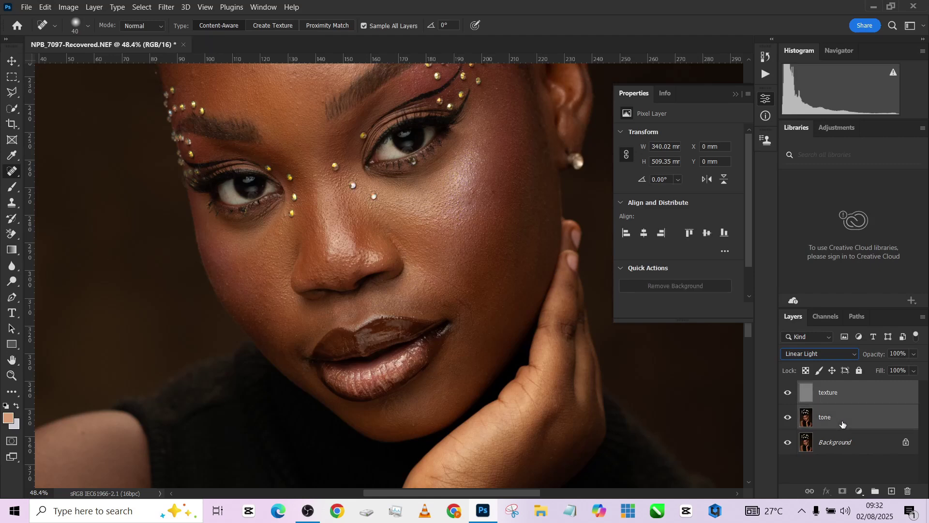
pyautogui.hotkey('ctrl', 'g')
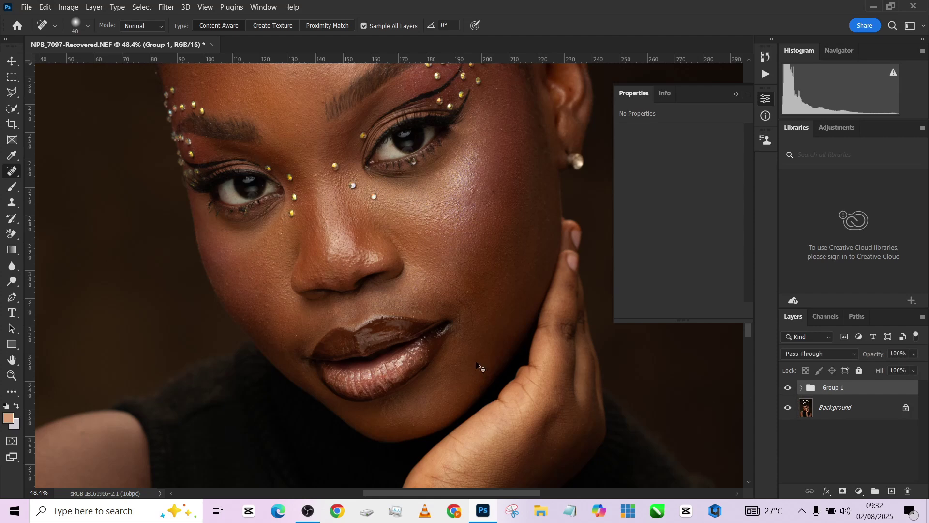
# Step: In the History panel, step back to the Name Change state just before Apply Image
pyautogui.click(761, 60)
pyautogui.click(671, 77)
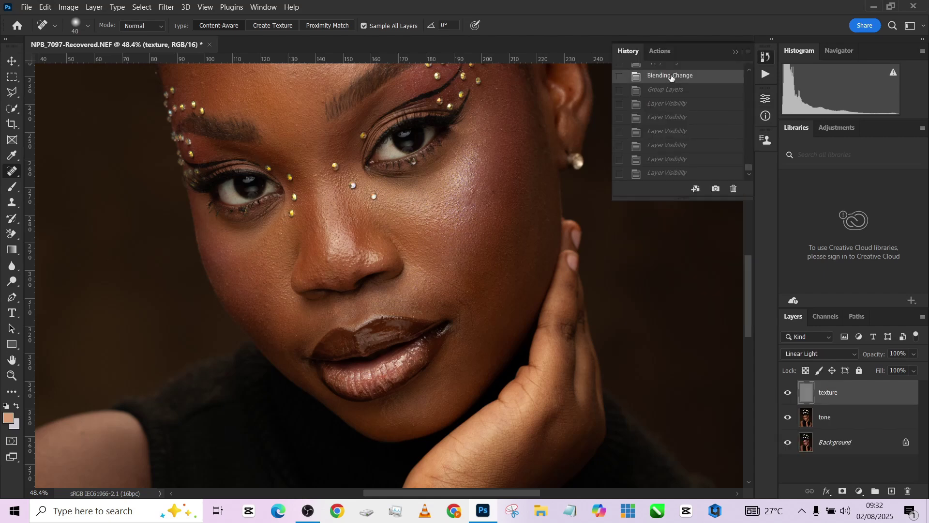
pyautogui.scroll(3, 674, 90)
pyautogui.click(671, 108)
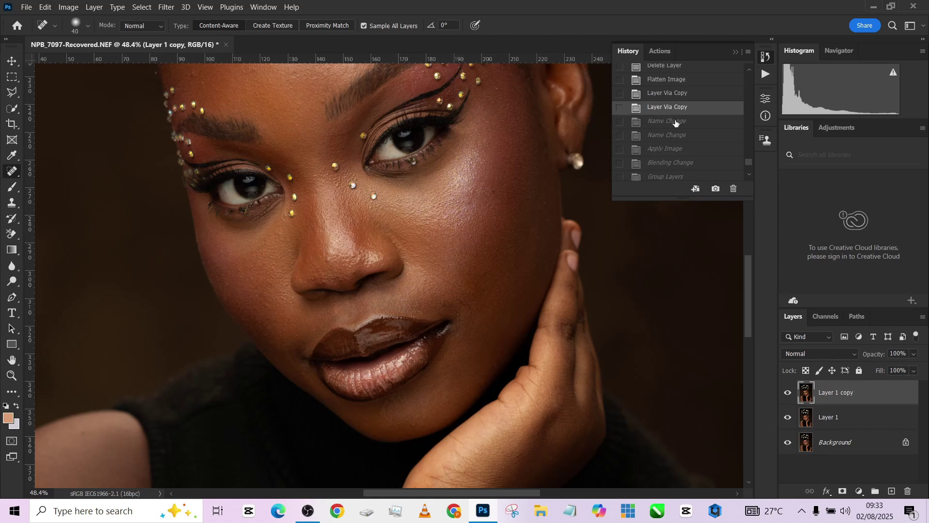
pyautogui.click(675, 122)
pyautogui.click(676, 153)
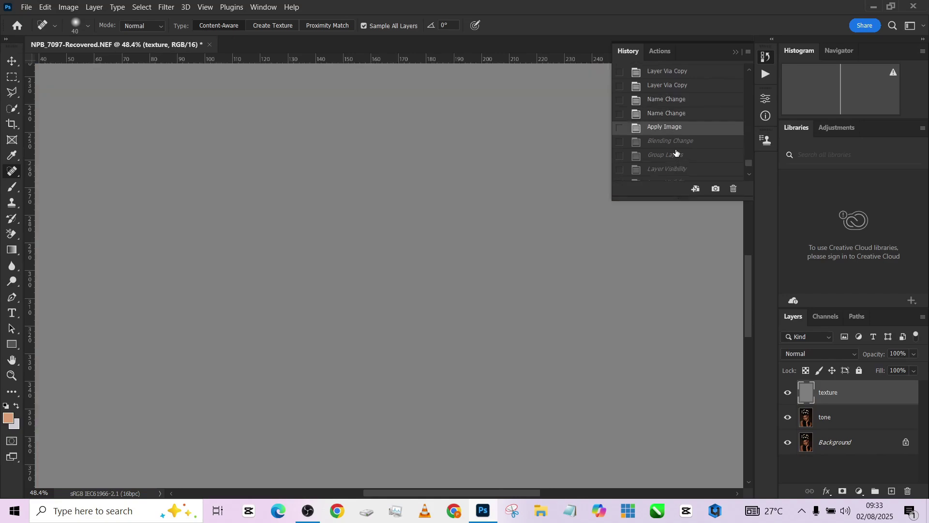
pyautogui.click(676, 115)
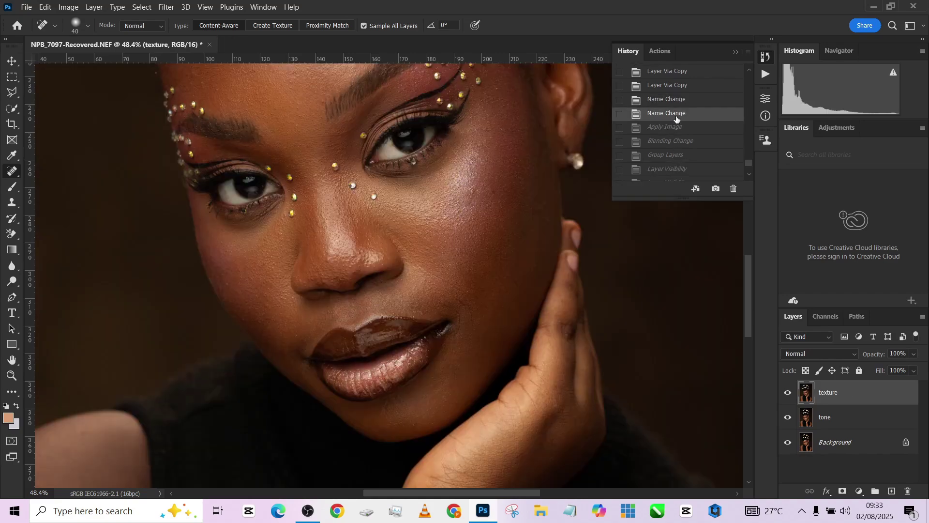
# Step: Apply Image onto texture from the tone layer with Add blending
pyautogui.click(64, 8)
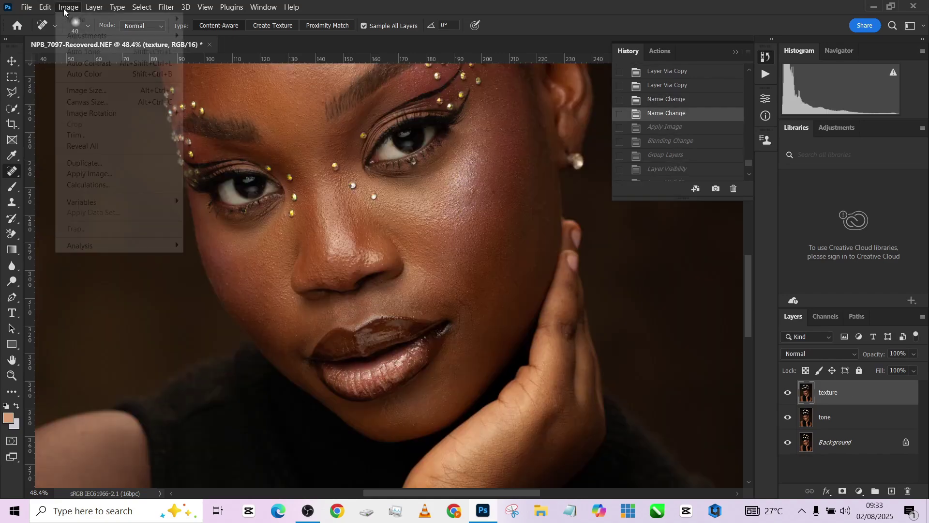
pyautogui.click(99, 172)
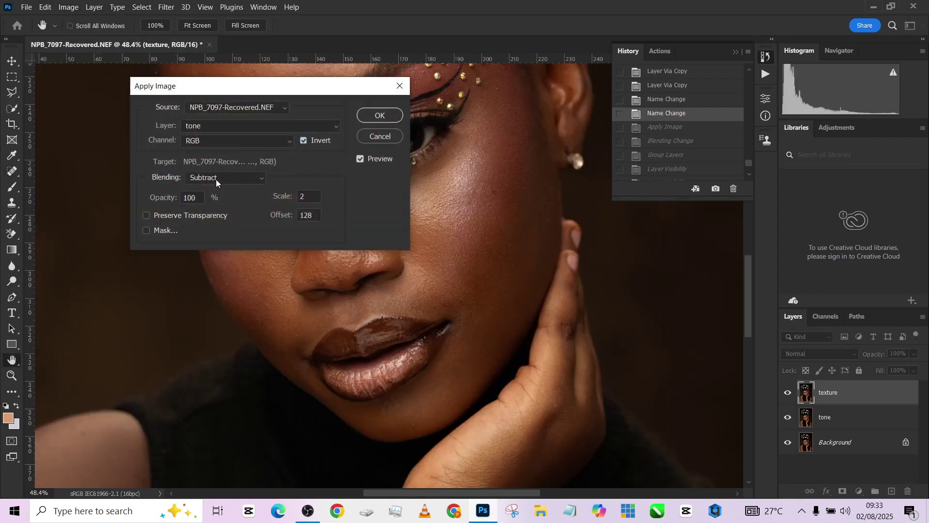
pyautogui.click(216, 179)
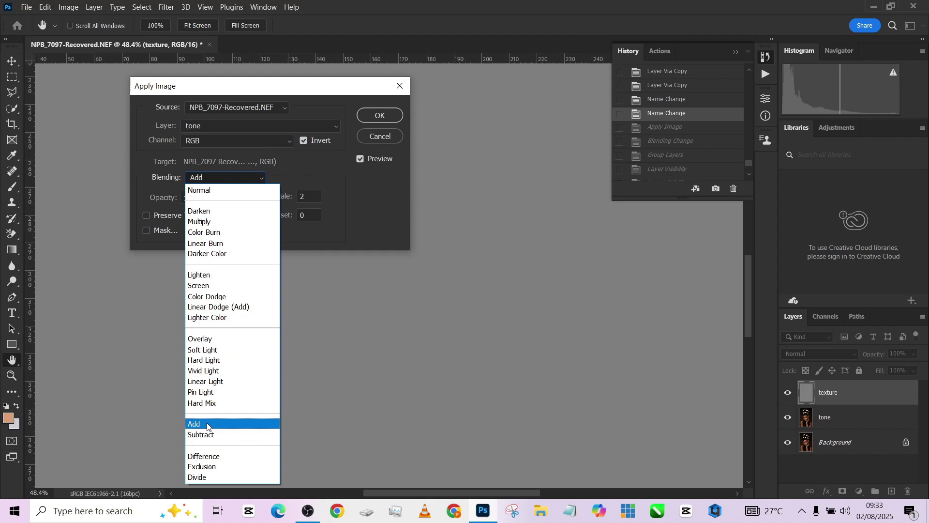
pyautogui.click(218, 420)
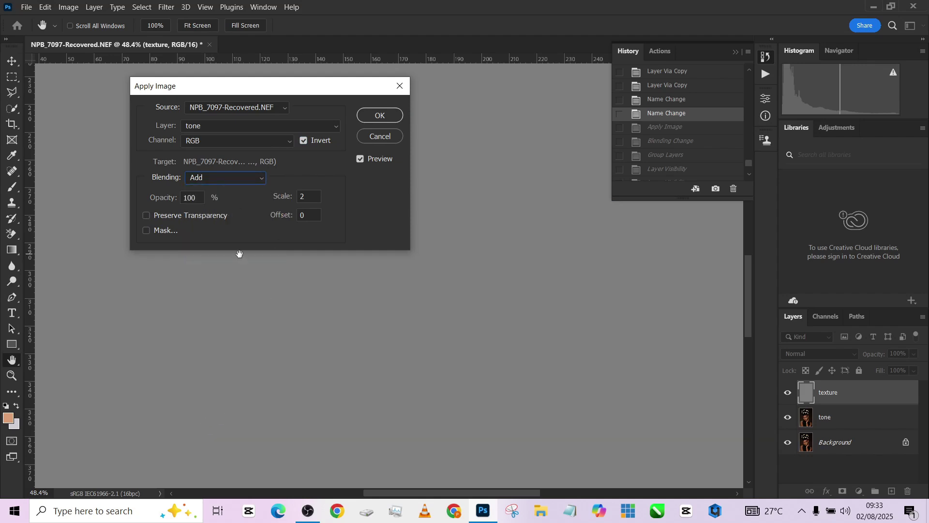
pyautogui.moveTo(217, 92); pyautogui.dragTo(495, 75)
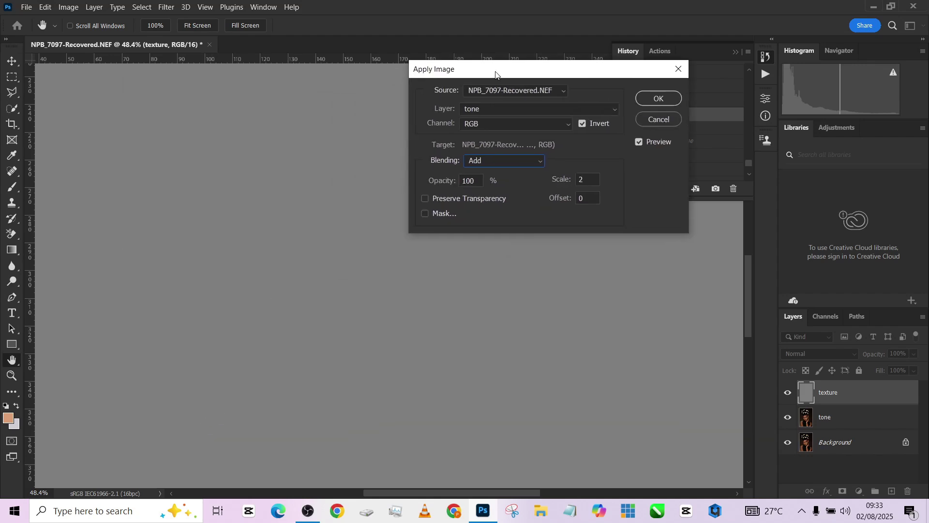
pyautogui.click(464, 113)
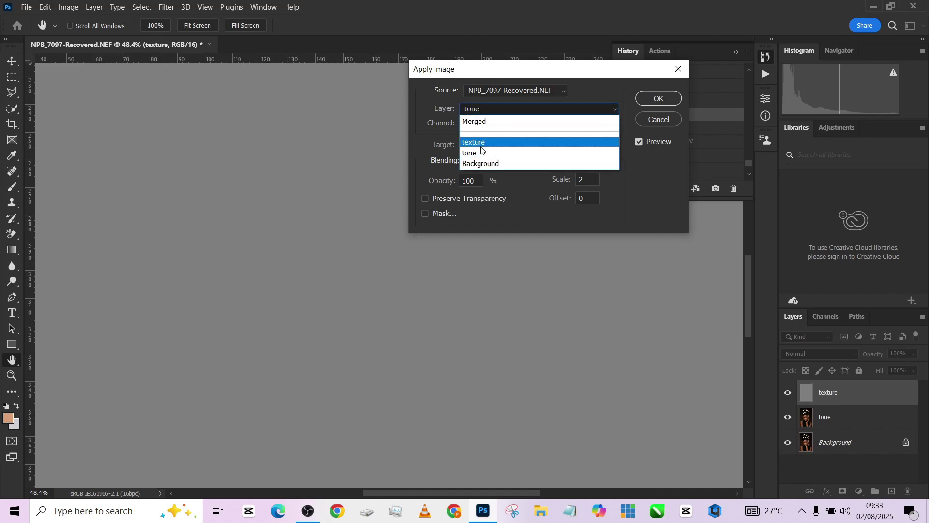
pyautogui.click(494, 153)
pyautogui.click(670, 103)
# Step: Set the texture layer to Linear Light and toggle it to compare
pyautogui.press('j')
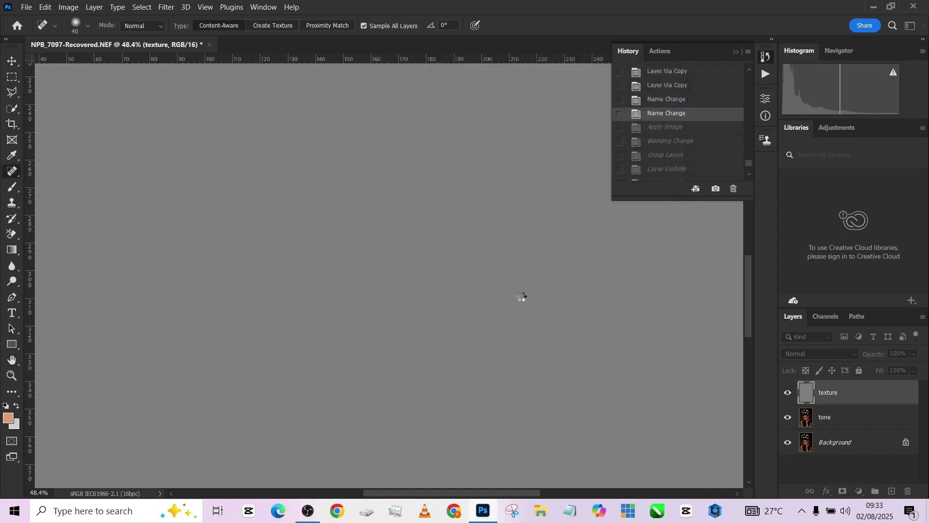
pyautogui.scroll(1, 398, 332)
pyautogui.click(805, 358)
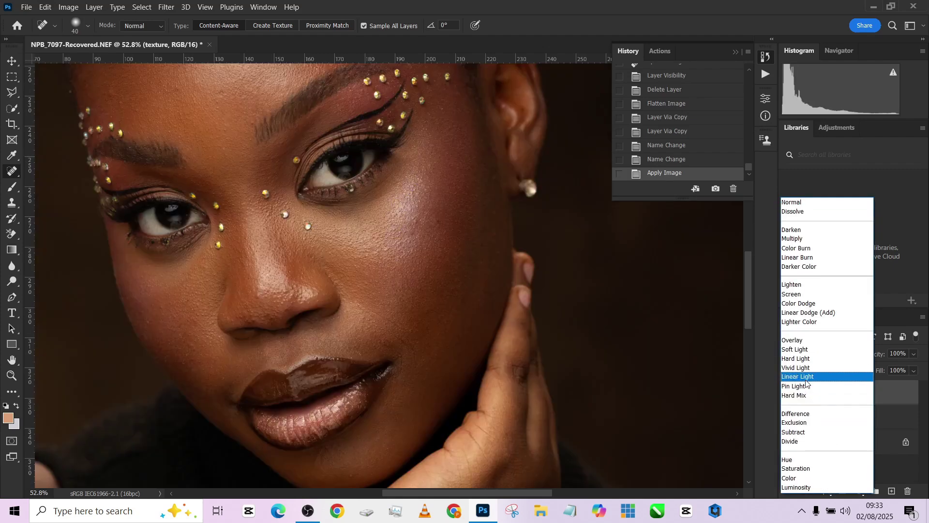
pyautogui.click(805, 383)
pyautogui.click(788, 392)
pyautogui.click(787, 392)
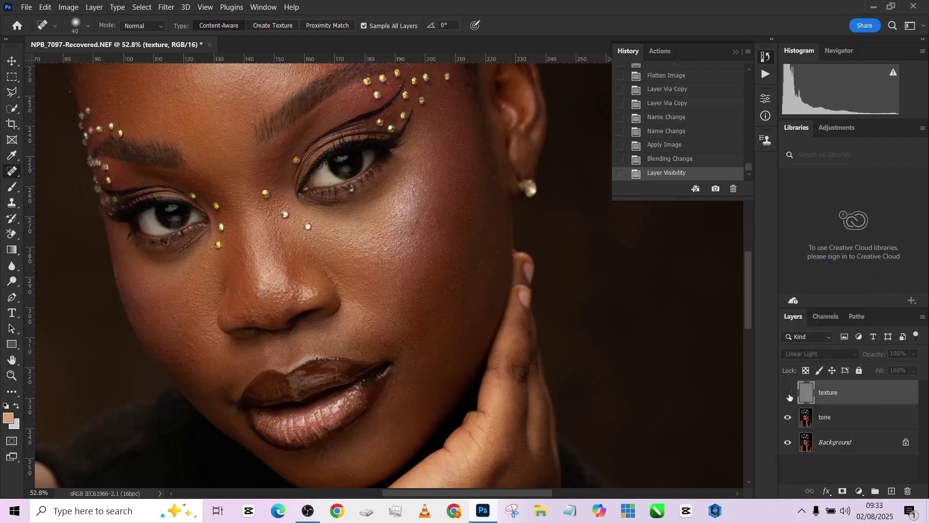
# Step: Replace texture and tone with fresh Background copies named tone and texture, hiding texture
pyautogui.keyDown('shift'); pyautogui.click(882, 420); pyautogui.keyUp('shift')
pyautogui.moveTo(881, 421); pyautogui.dragTo(909, 490)
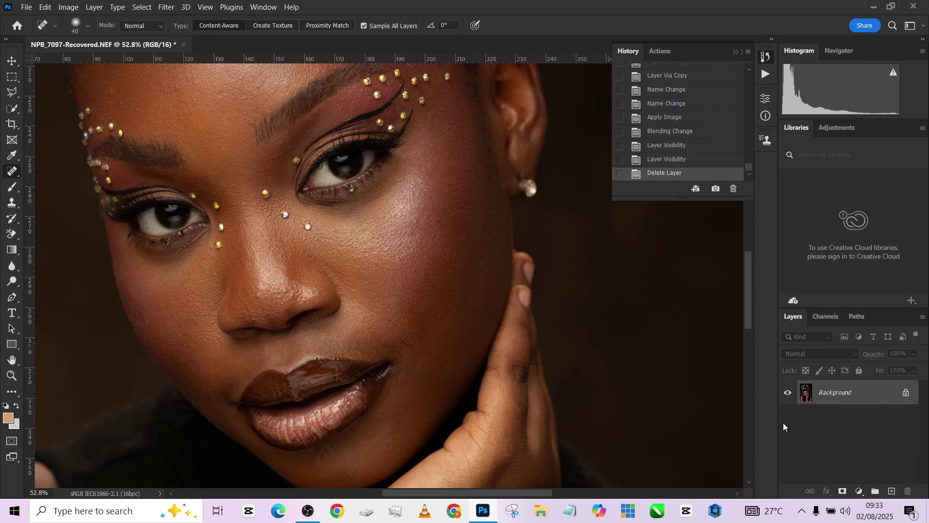
pyautogui.hotkey('ctrl', 'j')
pyautogui.hotkey('ctrl', 'j')
pyautogui.doubleClick(834, 421)
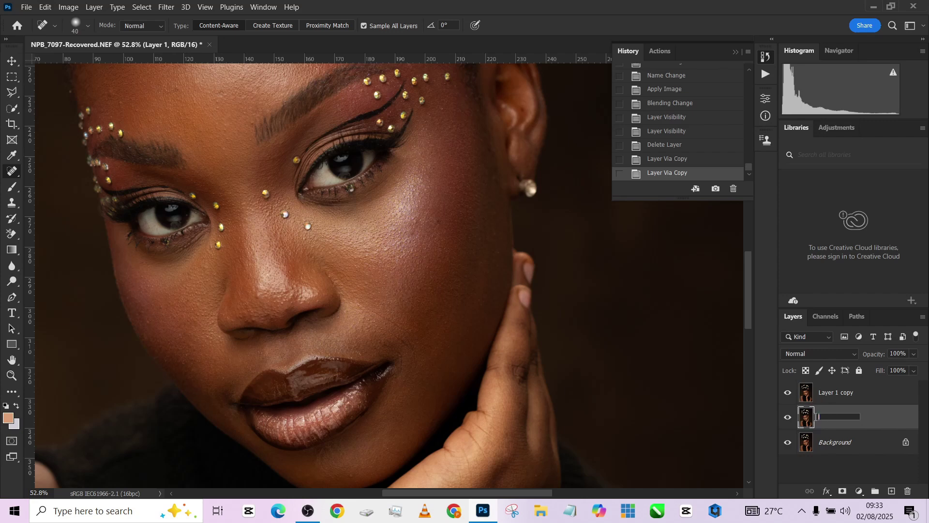
pyautogui.write('tone')
pyautogui.press('Return')
pyautogui.doubleClick(834, 393)
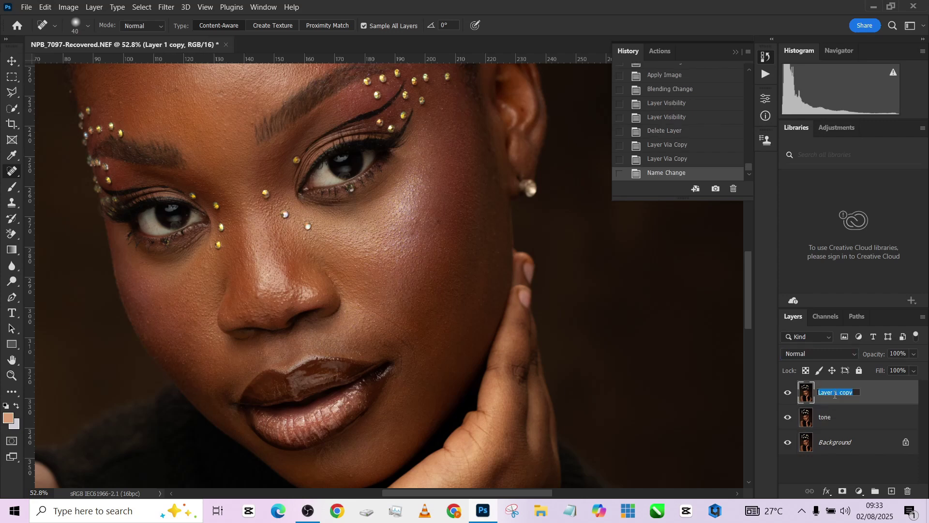
pyautogui.write('texture')
pyautogui.press('Return')
pyautogui.click(788, 392)
# Step: Reapply the Gaussian Blur to tone and show texture again
pyautogui.click(839, 418)
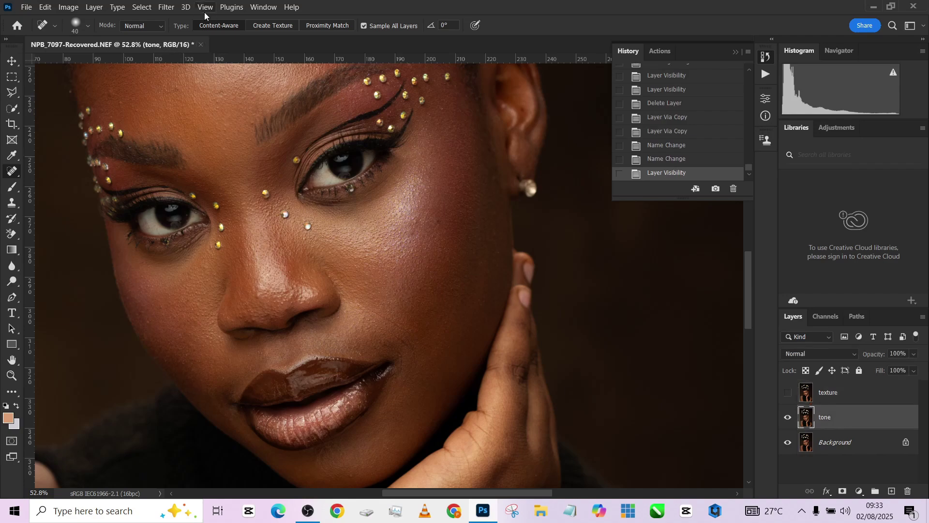
pyautogui.click(168, 8)
pyautogui.click(173, 16)
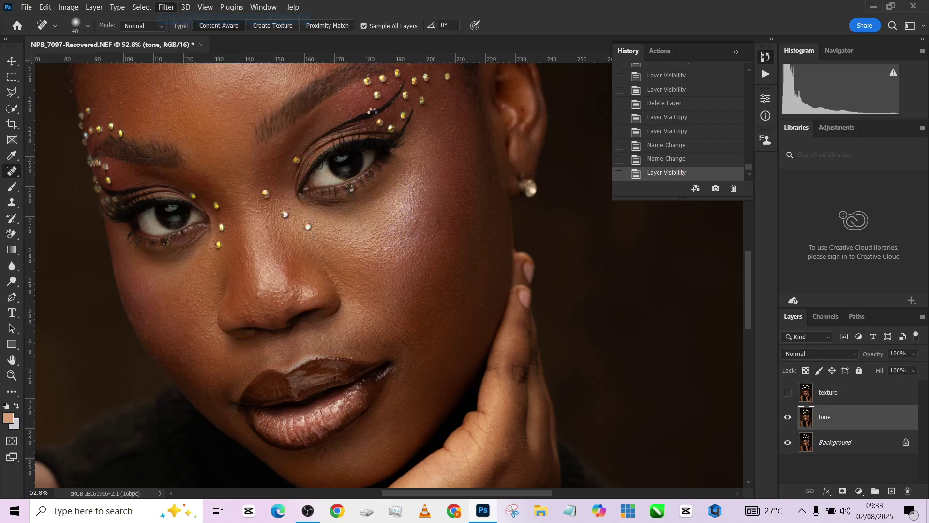
pyautogui.click(788, 393)
# Step: Apply the inverted tone layer onto the texture layer with Add blending at scale 2
pyautogui.click(853, 396)
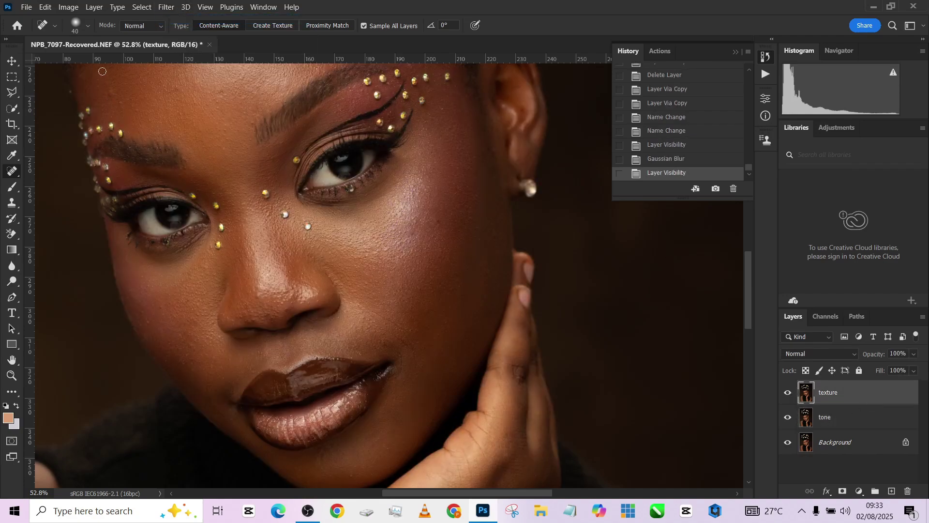
pyautogui.click(68, 7)
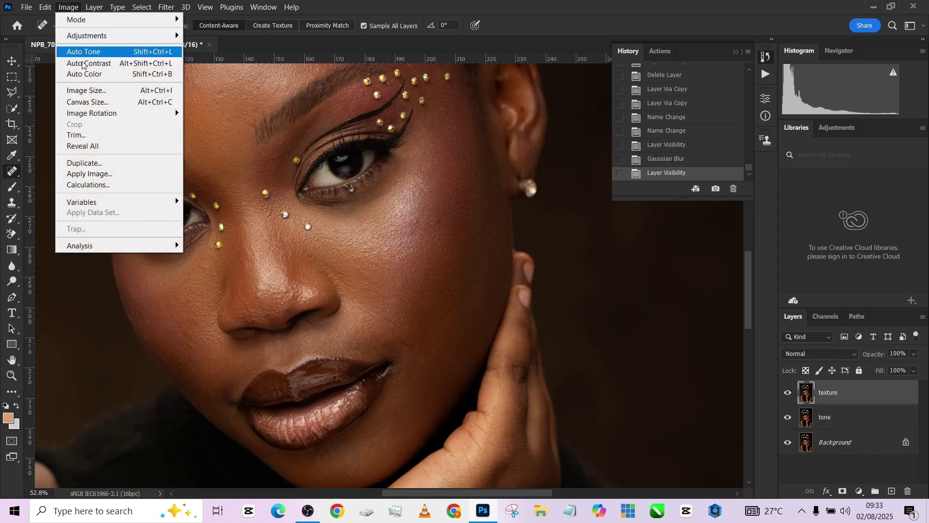
pyautogui.click(103, 174)
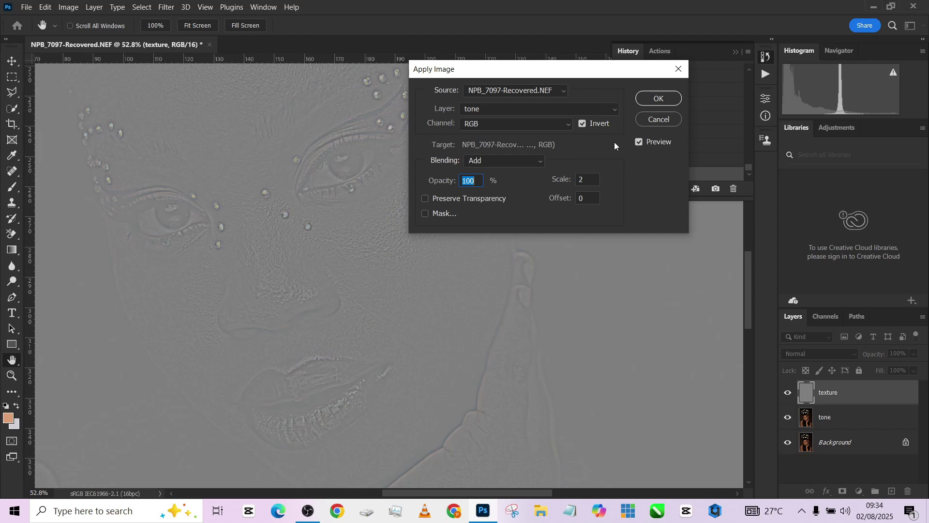
pyautogui.click(658, 98)
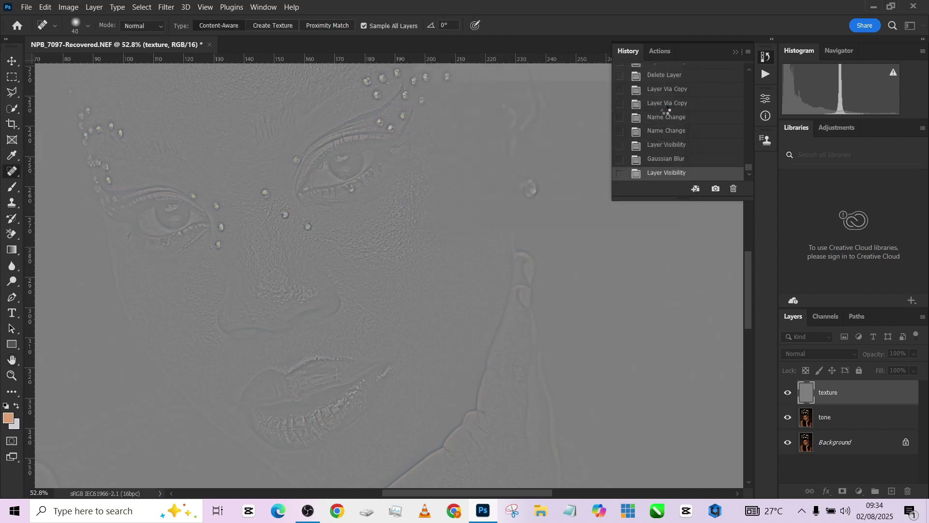
# Step: Set the texture layer to Linear Light and group it with tone as Group 1
pyautogui.click(796, 354)
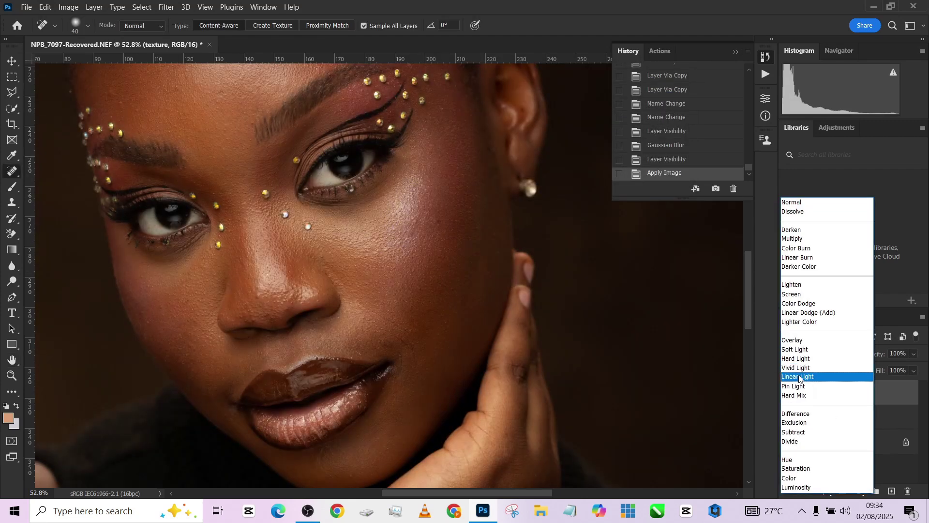
pyautogui.click(799, 376)
pyautogui.keyDown('shift'); pyautogui.click(877, 413); pyautogui.keyUp('shift')
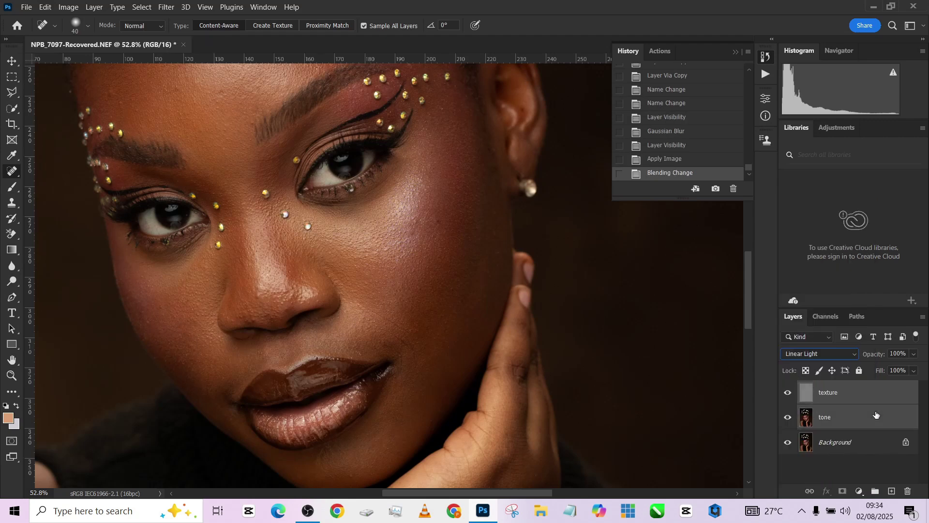
pyautogui.hotkey('ctrl', 'g')
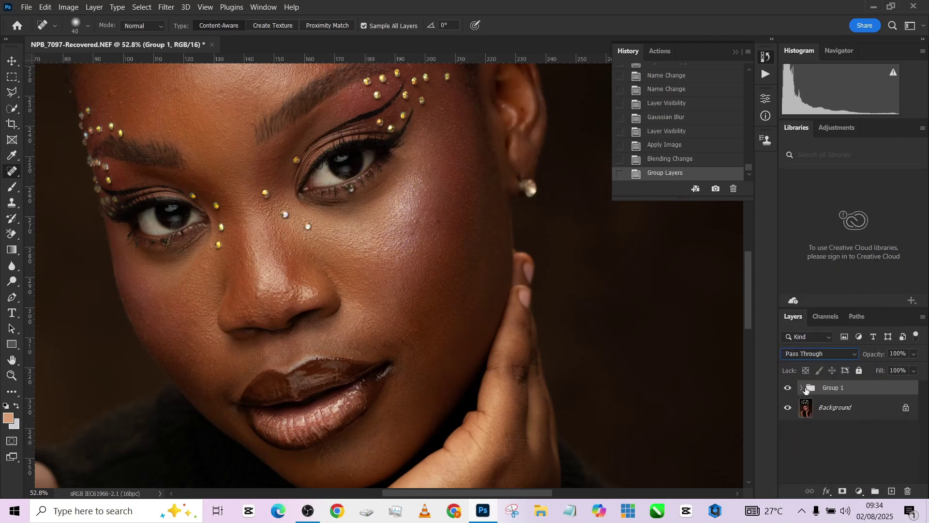
# Step: Select the tone layer inside Group 1 and switch to the Mixer Brush Tool
pyautogui.click(801, 388)
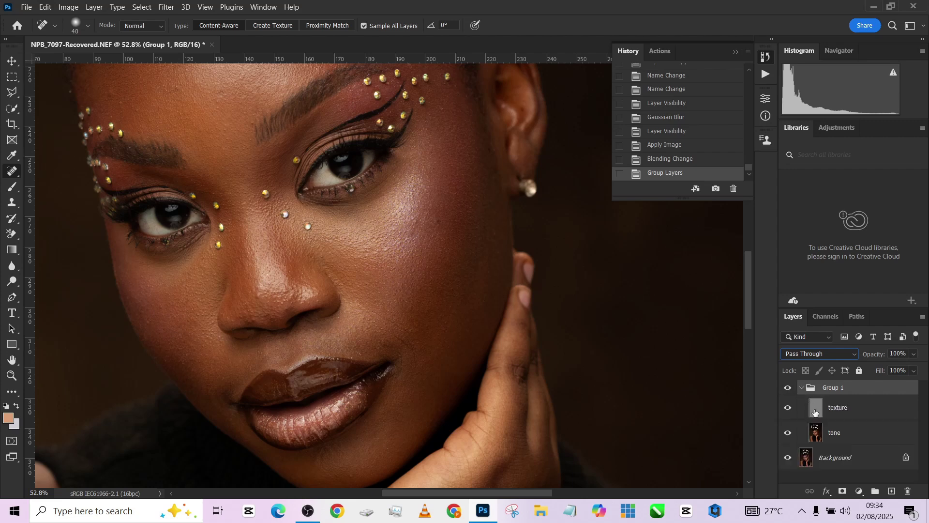
pyautogui.click(834, 435)
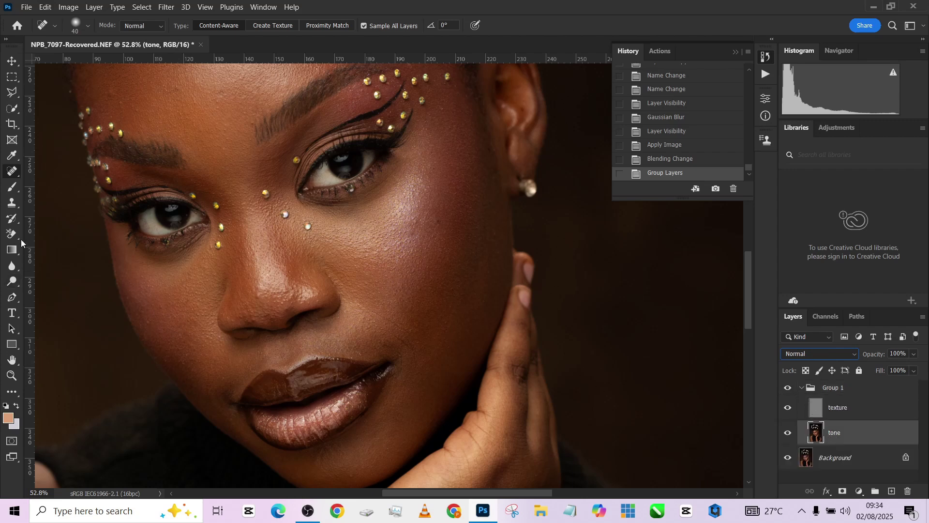
pyautogui.click(12, 186)
pyautogui.click(58, 220)
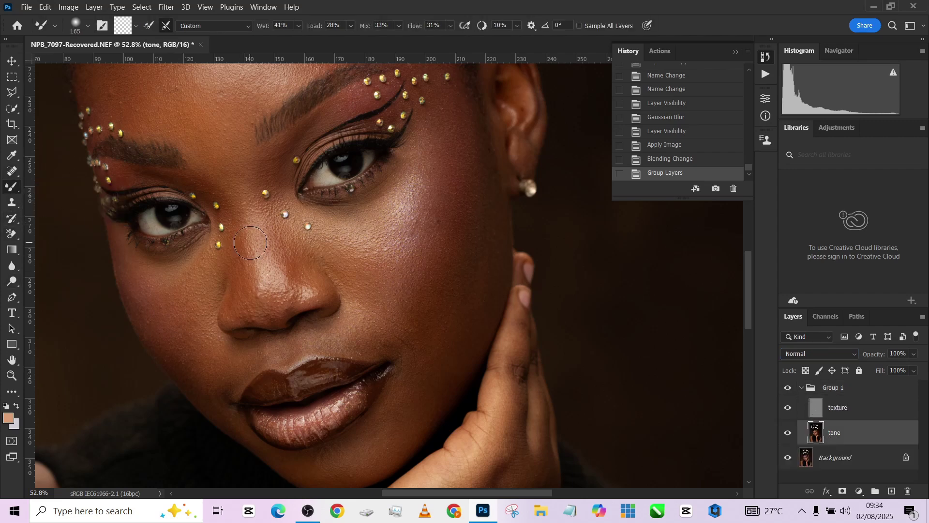
pyautogui.scroll(-2, 288, 237)
# Step: Blend the skin tones across both cheeks with the Mixer Brush
pyautogui.moveTo(363, 253); pyautogui.dragTo(369, 253)
pyautogui.moveTo(370, 253); pyautogui.dragTo(339, 252)
pyautogui.moveTo(341, 249)
pyautogui.mouseDown()
pyautogui.moveTo(337, 258)
pyautogui.moveTo(358, 231)
pyautogui.mouseUp()
pyautogui.moveTo(361, 296)
pyautogui.mouseDown()
pyautogui.moveTo(397, 236)
pyautogui.moveTo(361, 319)
pyautogui.moveTo(402, 278)
pyautogui.moveTo(386, 325)
pyautogui.moveTo(414, 273)
pyautogui.moveTo(413, 254)
pyautogui.moveTo(404, 325)
pyautogui.moveTo(387, 334)
pyautogui.moveTo(386, 316)
pyautogui.moveTo(374, 337)
pyautogui.moveTo(357, 317)
pyautogui.moveTo(357, 334)
pyautogui.moveTo(304, 282)
pyautogui.mouseUp()
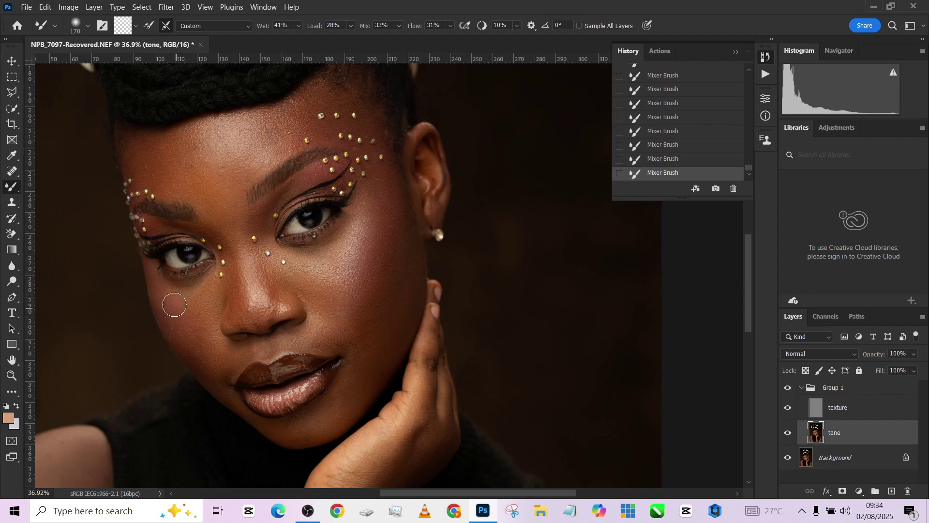
pyautogui.moveTo(175, 305)
pyautogui.mouseDown()
pyautogui.moveTo(205, 287)
pyautogui.moveTo(213, 303)
pyautogui.moveTo(206, 339)
pyautogui.moveTo(186, 329)
pyautogui.moveTo(164, 293)
pyautogui.moveTo(193, 346)
pyautogui.mouseUp()
# Step: Smooth the skin on the forehead and brow, resizing the brush with brackets
pyautogui.press('[')
pyautogui.moveTo(351, 376); pyautogui.dragTo(378, 484)
pyautogui.press(']')
pyautogui.press(']')
pyautogui.press(']')
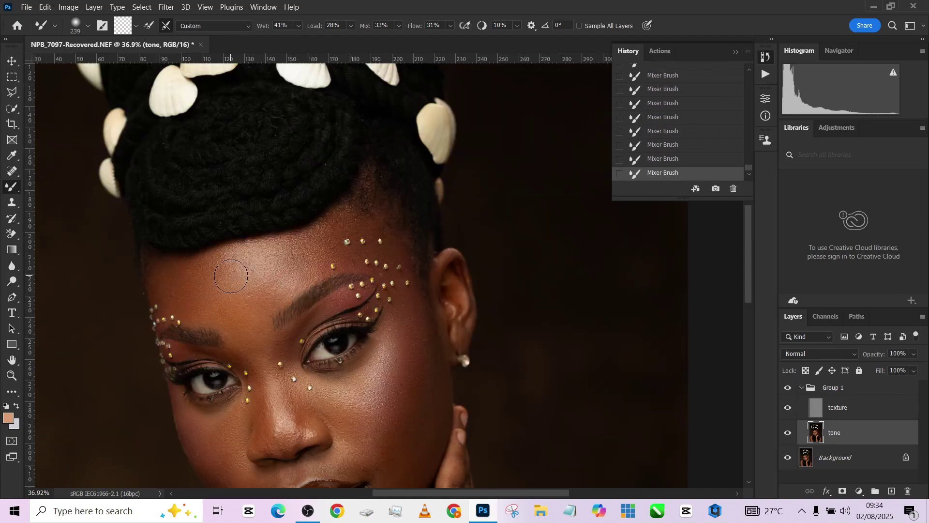
pyautogui.moveTo(231, 276)
pyautogui.mouseDown()
pyautogui.moveTo(295, 270)
pyautogui.moveTo(282, 254)
pyautogui.moveTo(264, 280)
pyautogui.moveTo(224, 304)
pyautogui.mouseUp()
pyautogui.press('[')
pyautogui.press('[')
pyautogui.press('[')
# Step: Even out a cheek patch and the nose tone with a roughly 85 px brush
pyautogui.moveTo(222, 462); pyautogui.dragTo(251, 356)
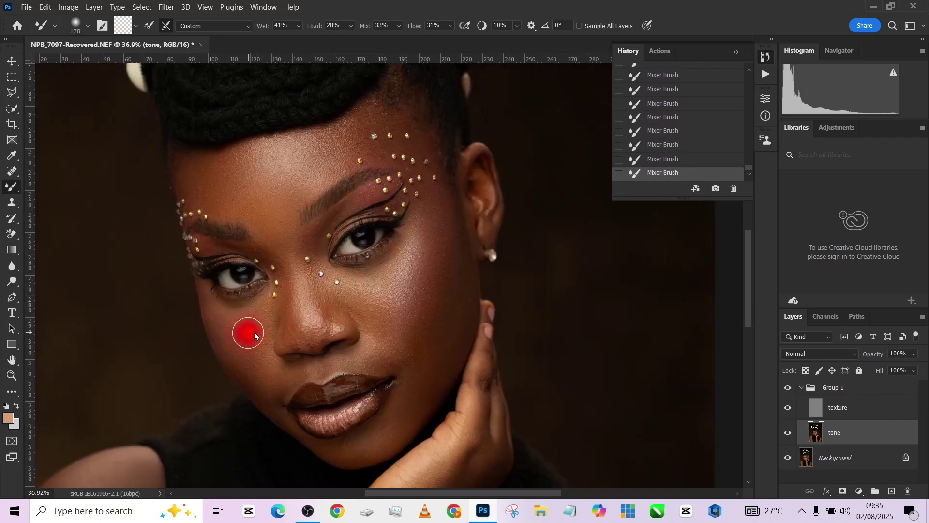
pyautogui.moveTo(330, 219); pyautogui.dragTo(209, 49)
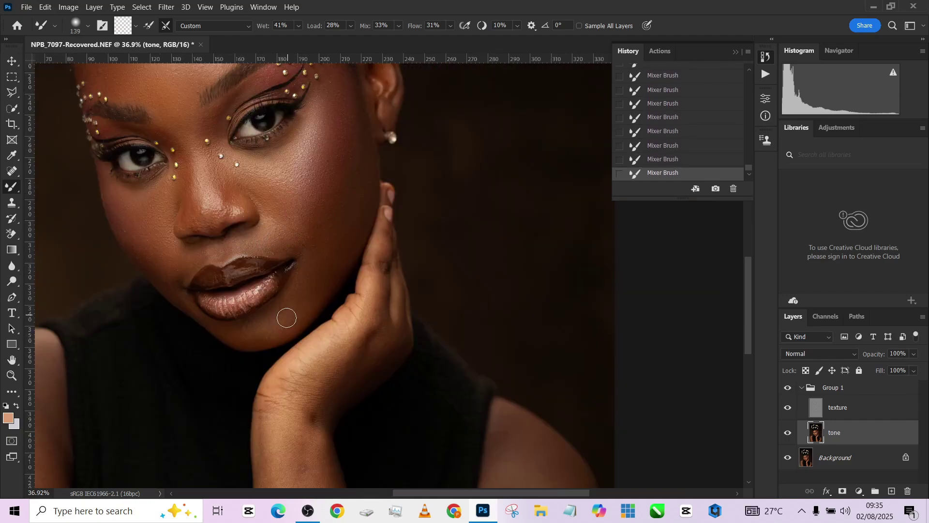
pyautogui.scroll(-2, 318, 263)
pyautogui.press('[')
pyautogui.press(']')
pyautogui.press(']')
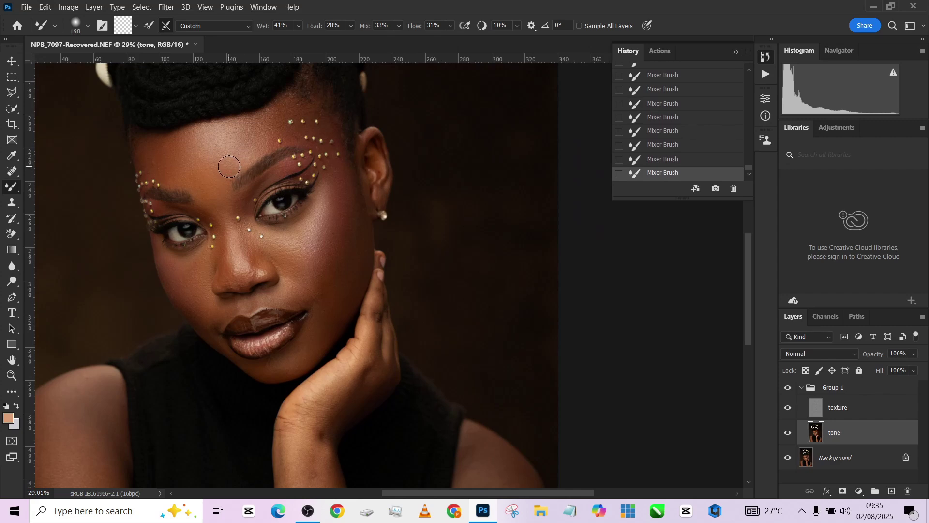
pyautogui.press(']')
pyautogui.press(']')
pyautogui.scroll(4, 274, 165)
pyautogui.keyDown('alt'); pyautogui.rightClick(277, 167); pyautogui.keyUp('alt')
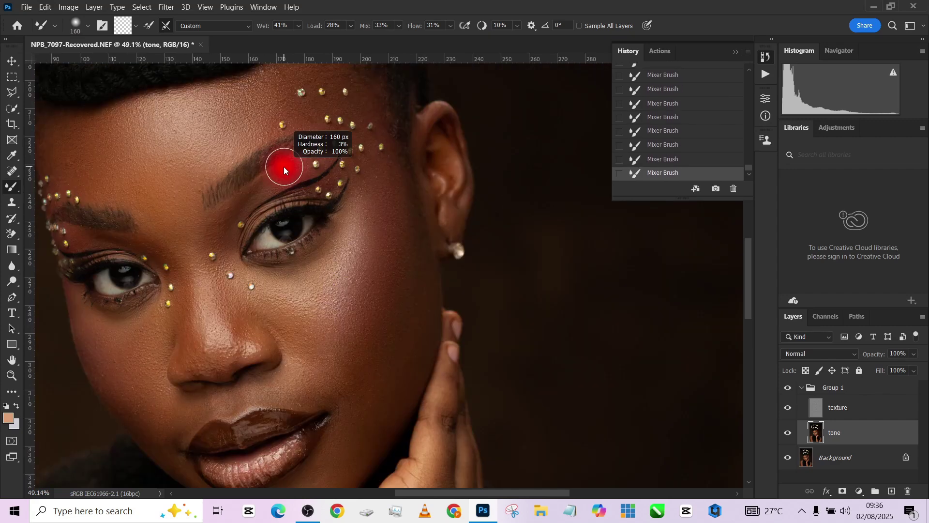
pyautogui.moveTo(197, 247); pyautogui.dragTo(185, 239)
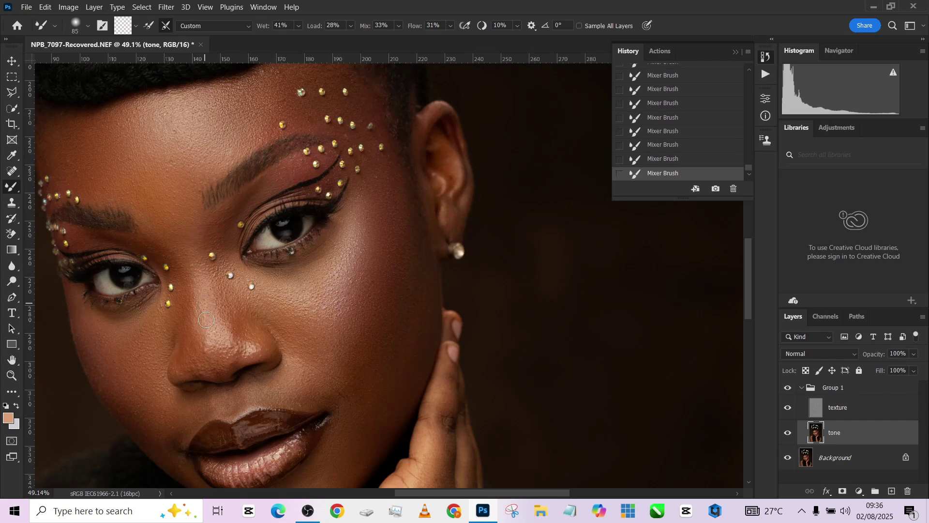
pyautogui.click(212, 345)
# Step: Smooth the skin on the forearm with a much larger Mixer Brush
pyautogui.scroll(-1, 197, 356)
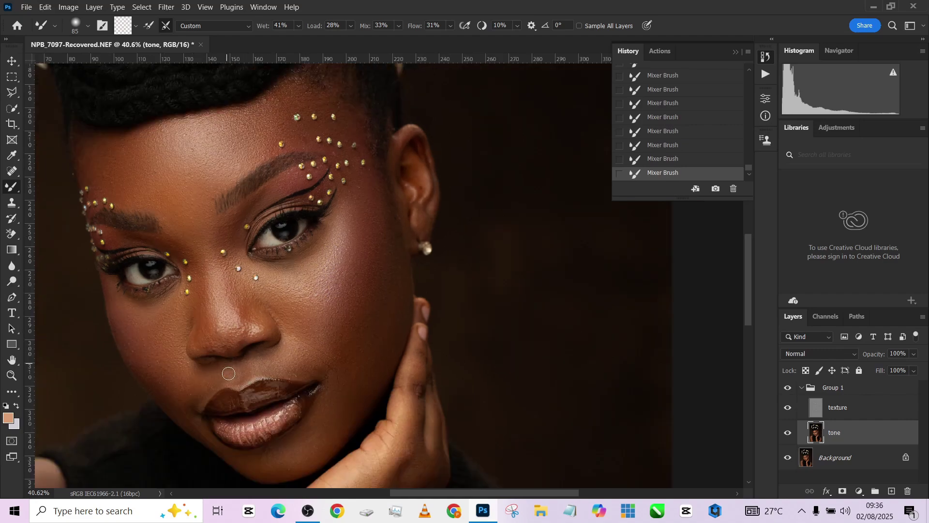
pyautogui.moveTo(206, 385)
pyautogui.mouseDown()
pyautogui.moveTo(274, 360)
pyautogui.moveTo(284, 372)
pyautogui.moveTo(312, 374)
pyautogui.moveTo(289, 360)
pyautogui.moveTo(297, 352)
pyautogui.moveTo(308, 369)
pyautogui.moveTo(273, 369)
pyautogui.moveTo(310, 370)
pyautogui.moveTo(302, 357)
pyautogui.moveTo(332, 364)
pyautogui.moveTo(343, 351)
pyautogui.moveTo(353, 367)
pyautogui.mouseUp()
pyautogui.scroll(-3, 353, 367)
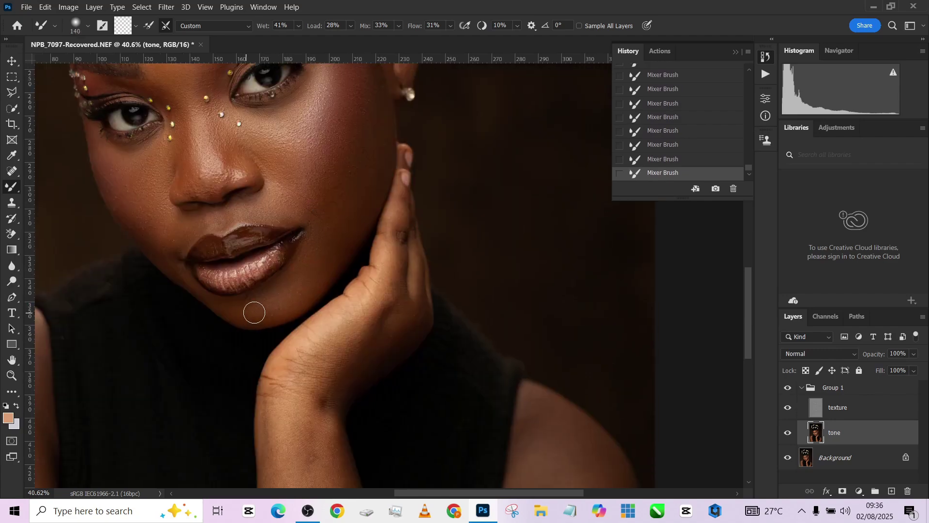
pyautogui.scroll(-3, 291, 286)
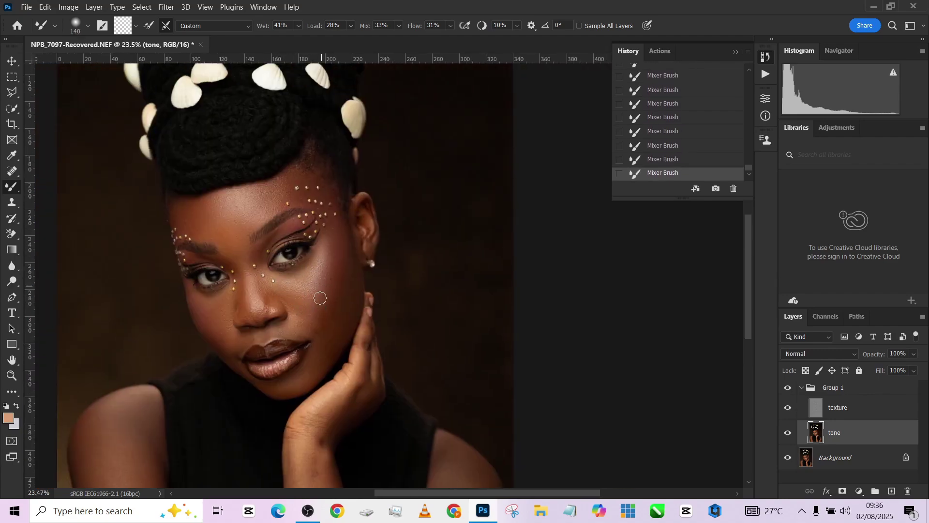
pyautogui.scroll(-2, 208, 334)
pyautogui.moveTo(207, 338); pyautogui.dragTo(227, 338)
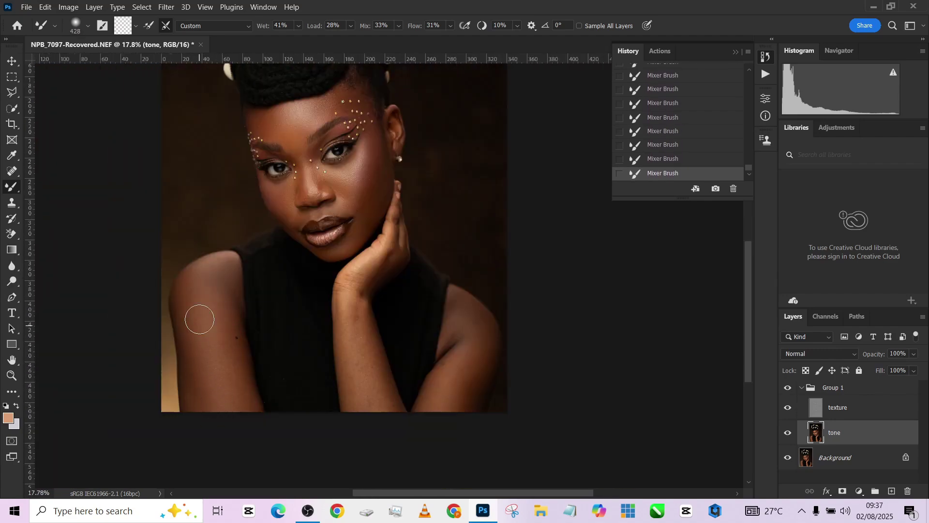
pyautogui.moveTo(357, 398); pyautogui.dragTo(356, 319)
pyautogui.moveTo(375, 386); pyautogui.dragTo(356, 316)
pyautogui.moveTo(437, 400); pyautogui.dragTo(462, 387)
pyautogui.scroll(2, 378, 251)
pyautogui.scroll(-1, 378, 251)
pyautogui.press('[')
pyautogui.press('[')
pyautogui.press('[')
pyautogui.press('[')
pyautogui.scroll(-1, 367, 270)
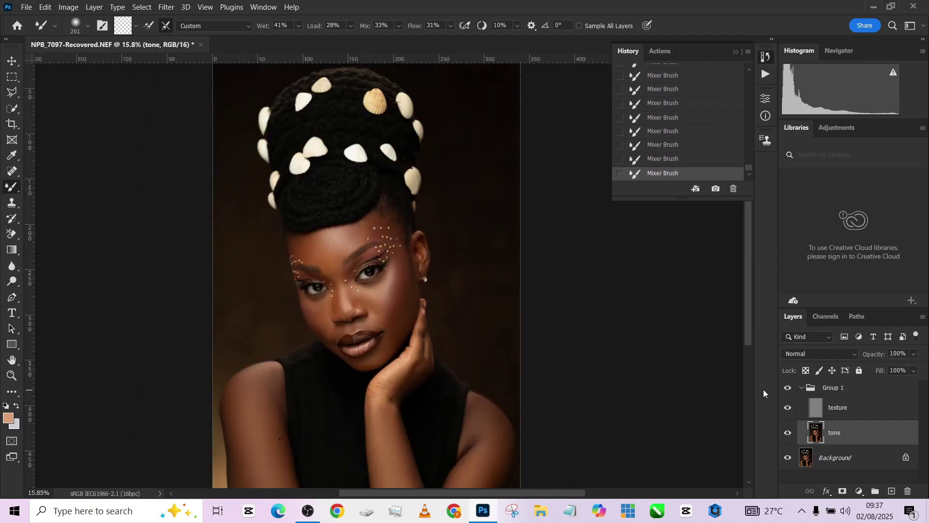
pyautogui.click(802, 388)
pyautogui.click(788, 388)
pyautogui.click(788, 388)
pyautogui.click(788, 388)
pyautogui.click(788, 389)
pyautogui.click(788, 388)
pyautogui.click(788, 389)
pyautogui.scroll(-3, 458, 330)
pyautogui.scroll(2, 453, 315)
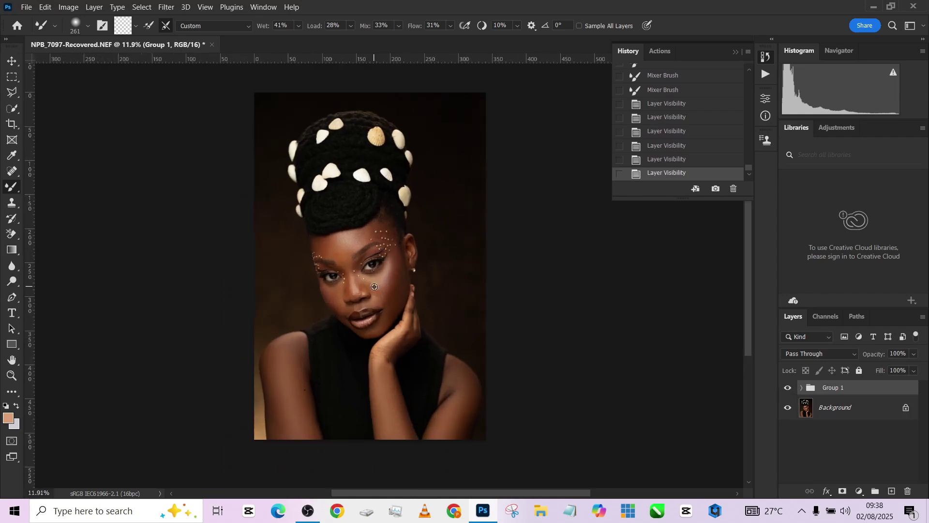
pyautogui.click(789, 387)
pyautogui.click(789, 387)
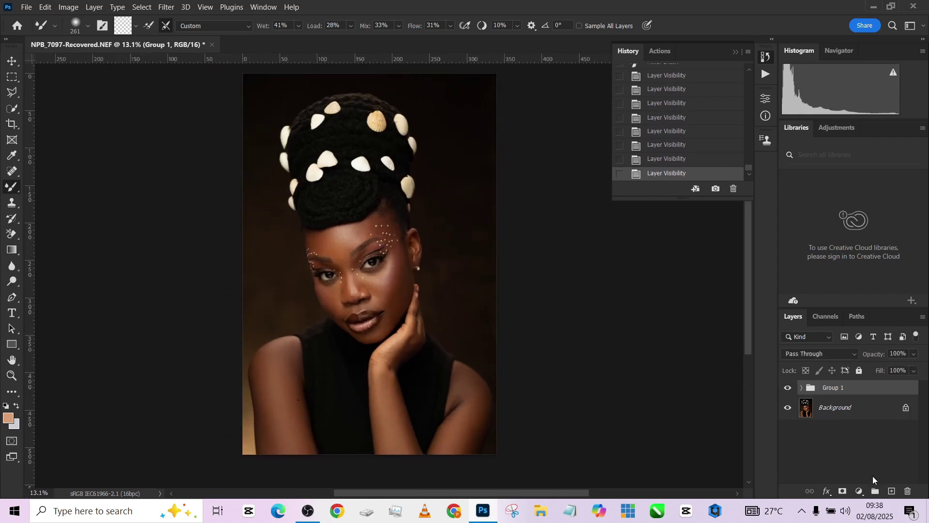
# Step: Add a raised Curves layer named d with an inverted mask in Screen mode
pyautogui.click(855, 492)
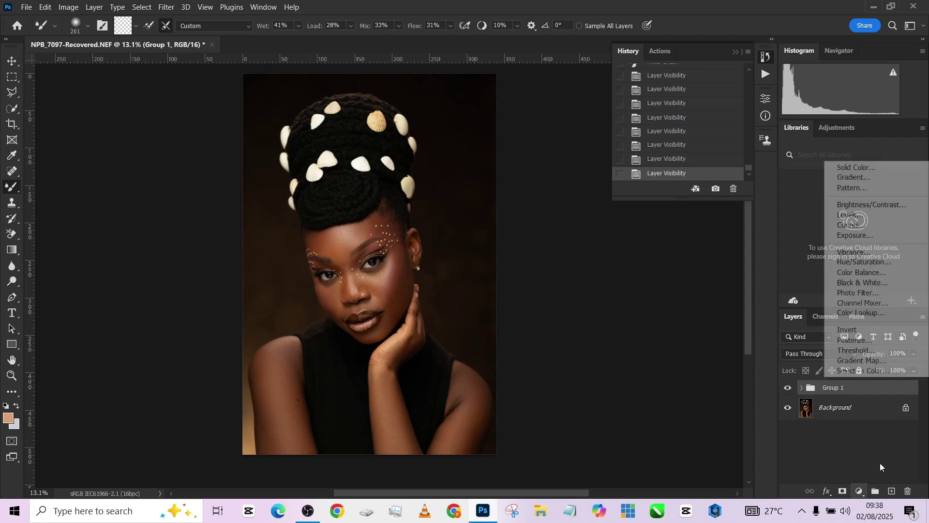
pyautogui.click(856, 226)
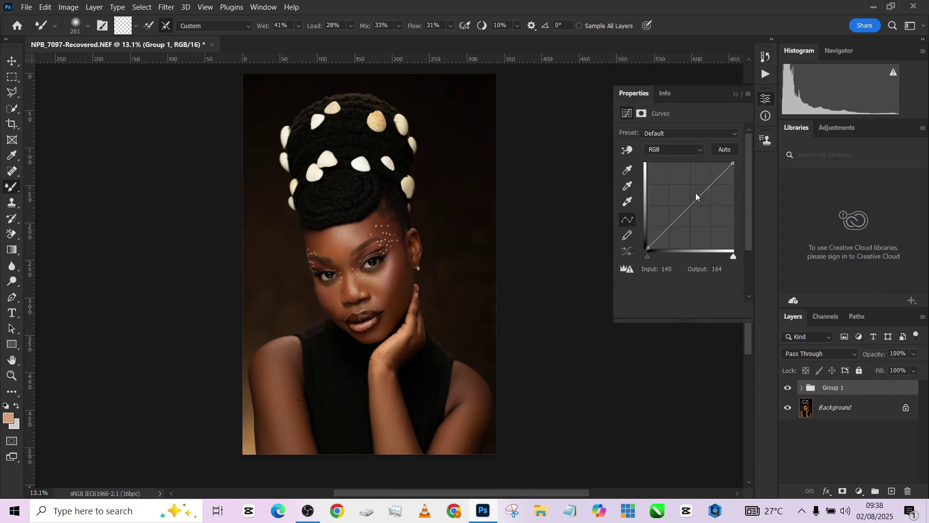
pyautogui.moveTo(685, 211); pyautogui.dragTo(683, 201)
pyautogui.doubleClick(856, 393)
pyautogui.write('d')
pyautogui.press('Return')
pyautogui.click(837, 394)
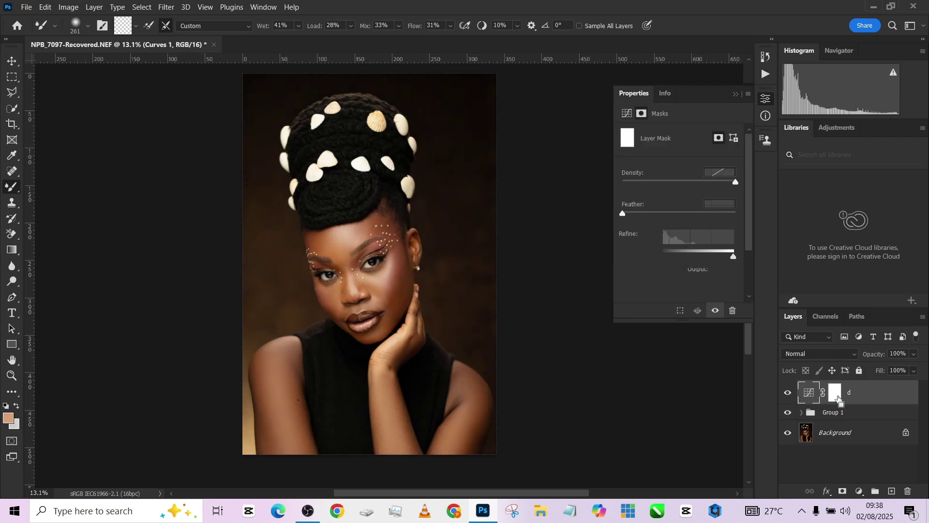
pyautogui.hotkey('ctrl', 'i')
pyautogui.click(821, 355)
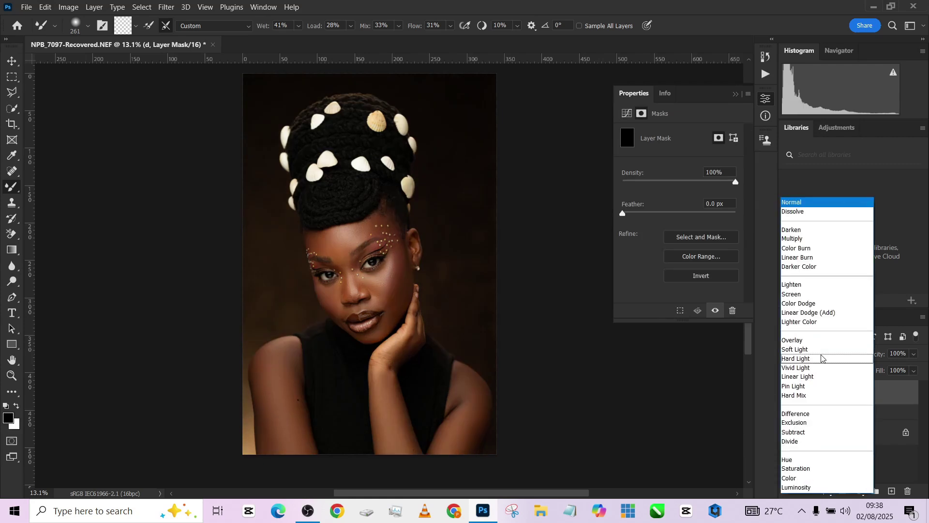
pyautogui.click(802, 297)
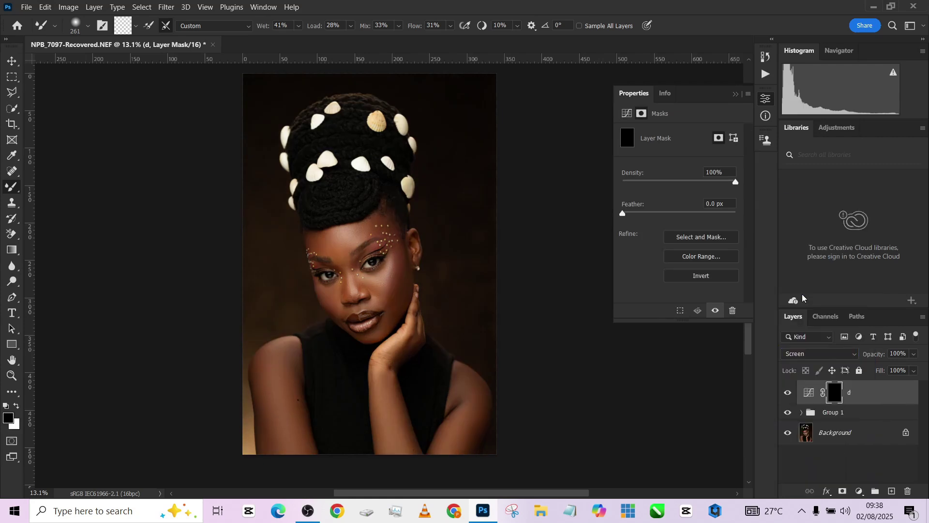
# Step: Add a second Curves layer in Multiply mode with an inverted mask, named b
pyautogui.click(860, 492)
pyautogui.click(852, 340)
pyautogui.moveTo(706, 197); pyautogui.dragTo(698, 211)
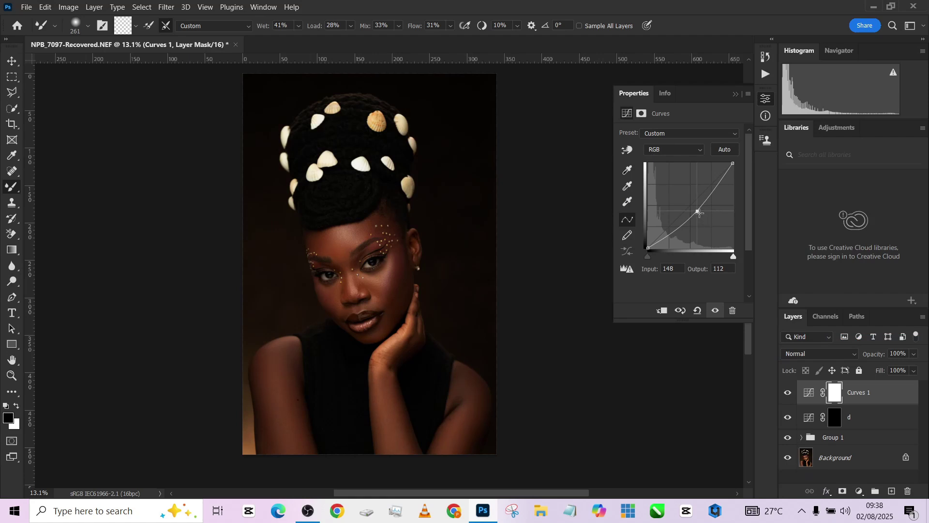
pyautogui.moveTo(700, 213); pyautogui.dragTo(701, 215)
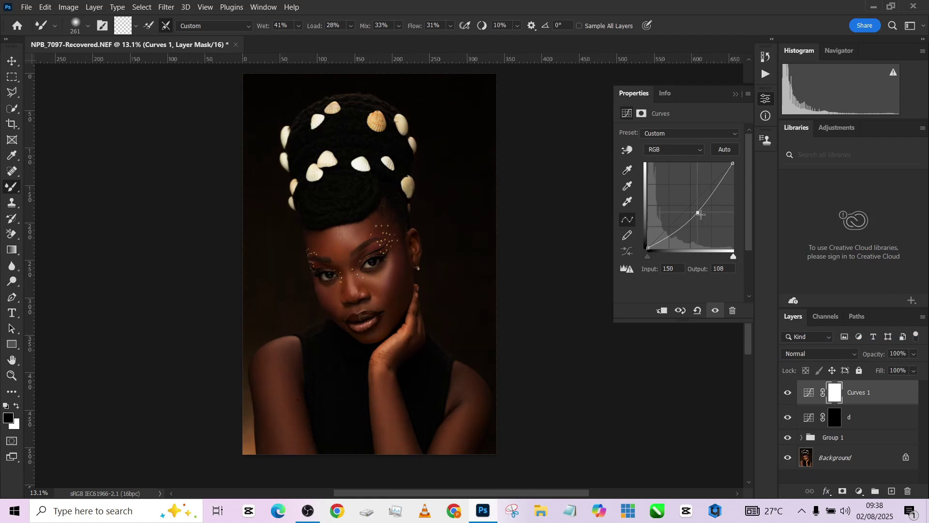
pyautogui.click(697, 311)
pyautogui.click(812, 352)
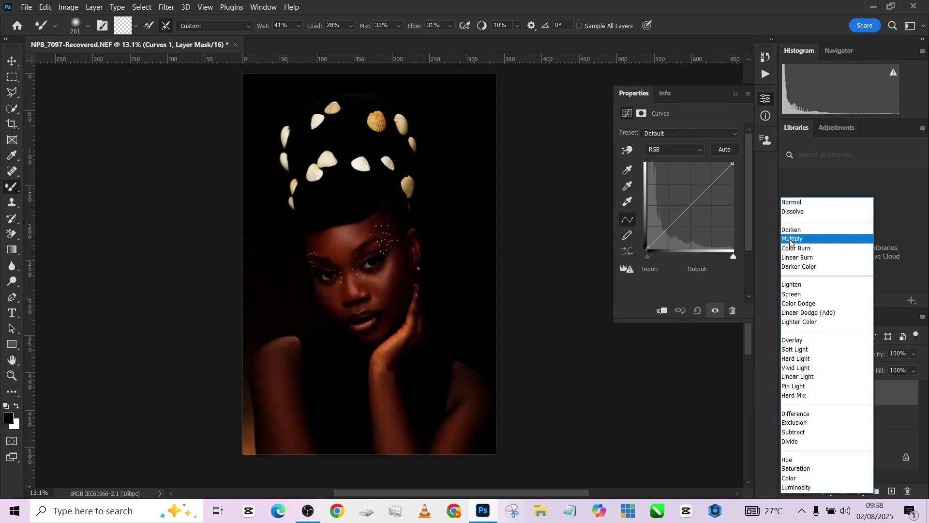
pyautogui.click(790, 239)
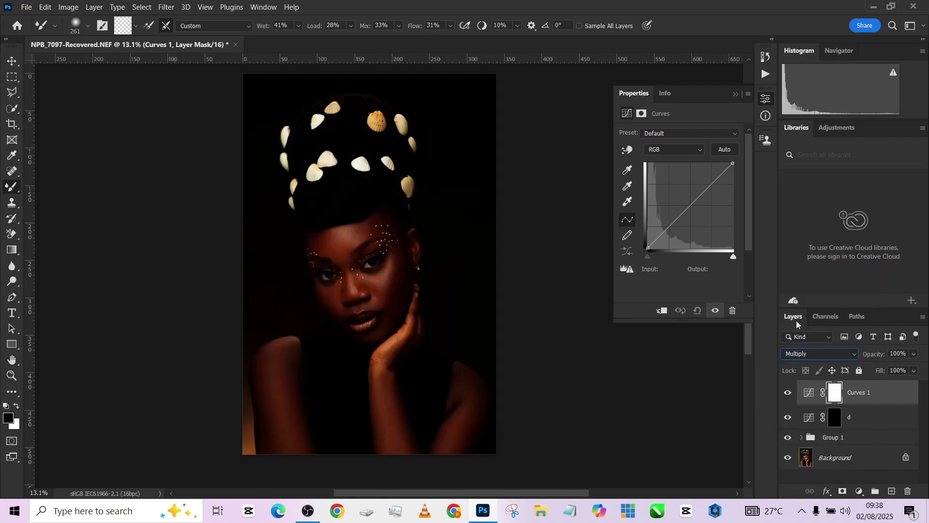
pyautogui.hotkey('ctrl', 'i')
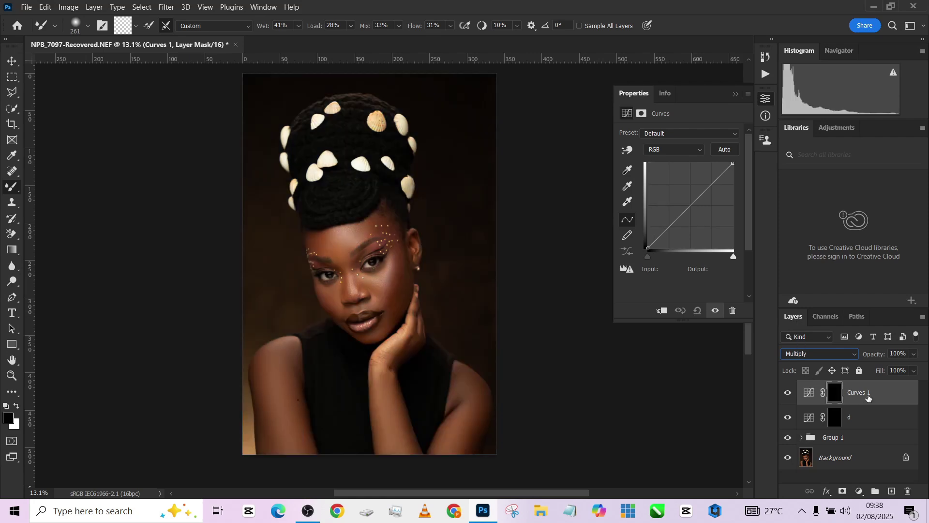
pyautogui.doubleClick(855, 396)
pyautogui.write('b')
pyautogui.click(860, 418)
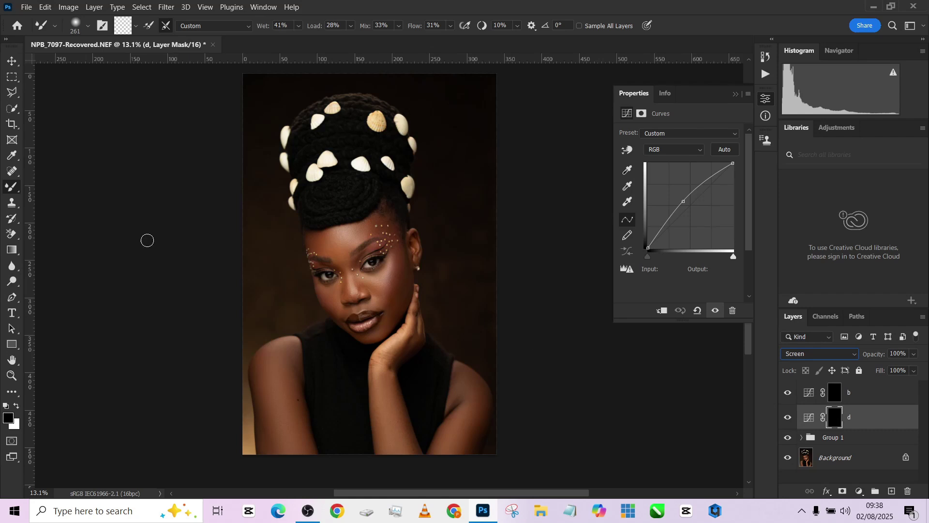
# Step: Switch to the regular Brush with Flow at 2% and size 400
pyautogui.hotkey('shift', 'b')
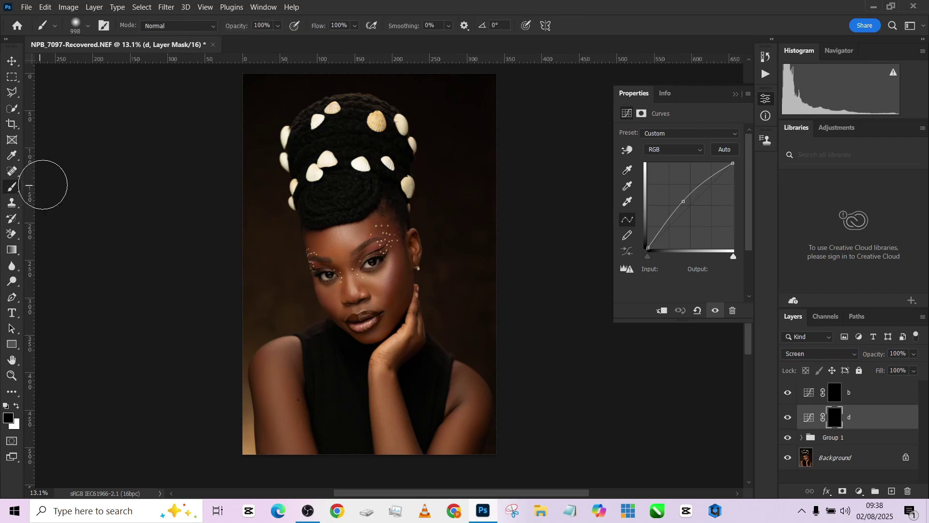
pyautogui.click(318, 28)
pyautogui.write('2')
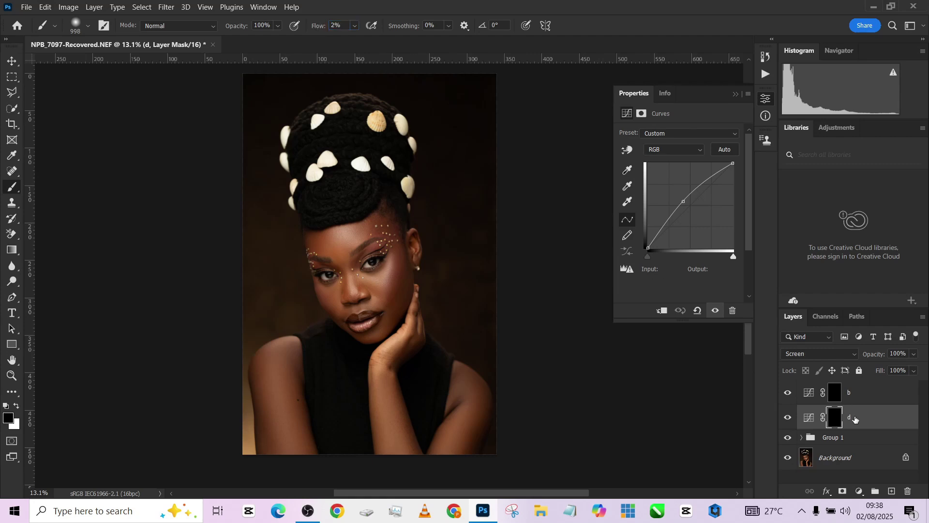
pyautogui.scroll(4, 391, 392)
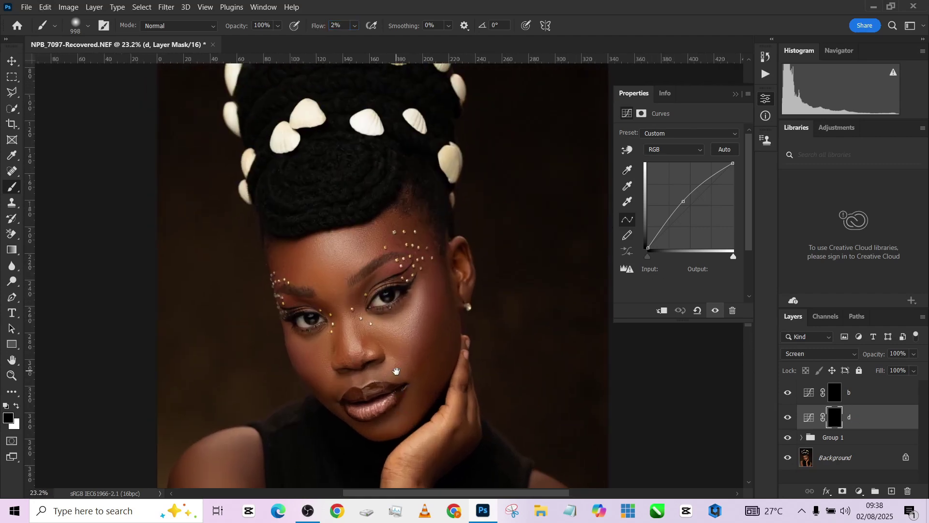
pyautogui.press('[')
pyautogui.press('[')
pyautogui.press('[')
pyautogui.press('[')
pyautogui.press('[')
pyautogui.press('[')
# Step: Paint white on d's mask over the forehead, near the eye and the left cheek
pyautogui.moveTo(335, 255)
pyautogui.mouseDown()
pyautogui.moveTo(350, 255)
pyautogui.moveTo(339, 246)
pyautogui.moveTo(349, 257)
pyautogui.mouseUp()
pyautogui.click(404, 298)
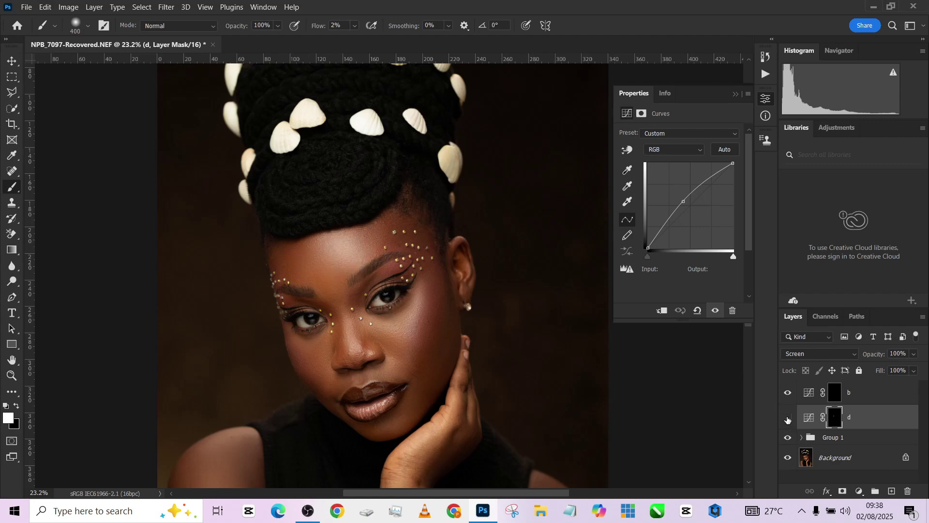
pyautogui.click(788, 419)
pyautogui.press('[')
pyautogui.press('[')
pyautogui.press('[')
pyautogui.press('[')
pyautogui.press(']')
pyautogui.press(']')
pyautogui.moveTo(307, 358)
pyautogui.mouseDown()
pyautogui.moveTo(317, 375)
pyautogui.moveTo(312, 347)
pyautogui.mouseUp()
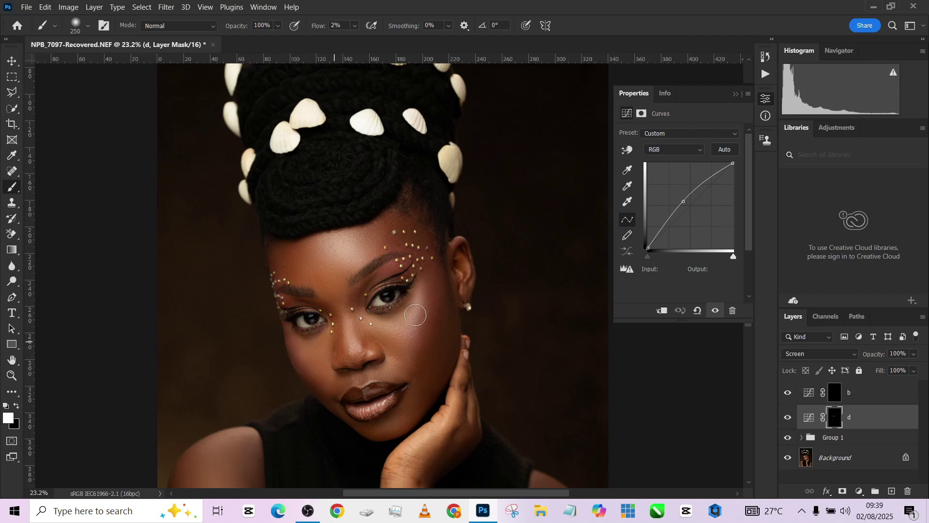
pyautogui.press('[')
pyautogui.press('[')
pyautogui.press(']')
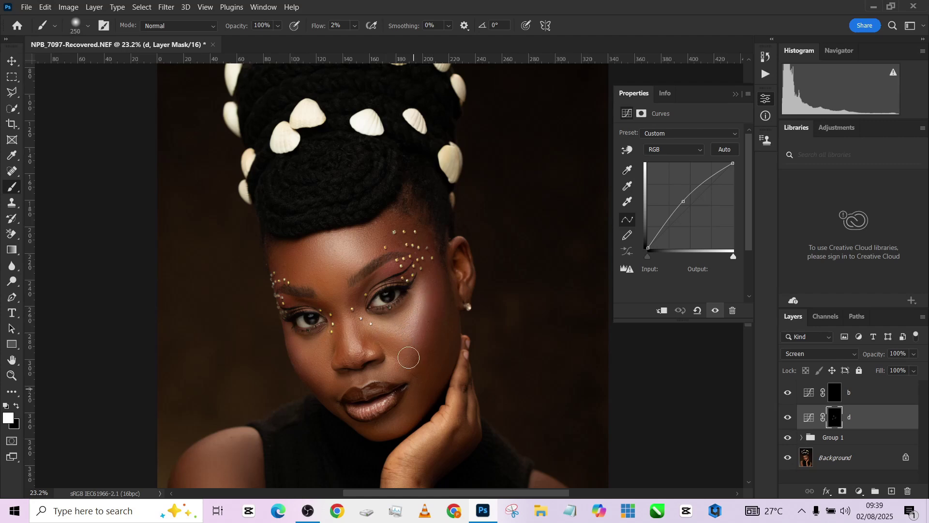
# Step: Brighten the nose and upper lip with a 90–100 px brush
pyautogui.press('[')
pyautogui.press('[')
pyautogui.press('[')
pyautogui.press('[')
pyautogui.press('[')
pyautogui.scroll(-2, 409, 368)
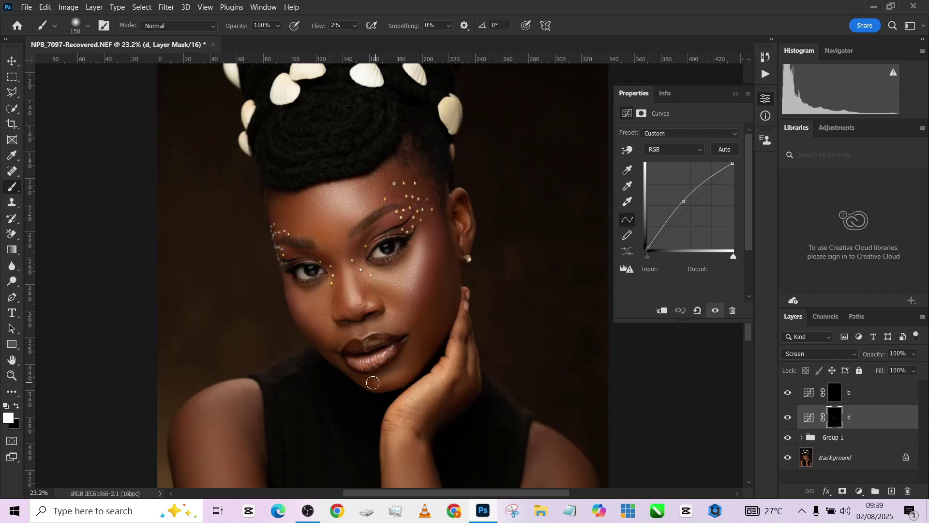
pyautogui.press('[')
pyautogui.moveTo(365, 337)
pyautogui.mouseDown()
pyautogui.moveTo(348, 332)
pyautogui.moveTo(356, 335)
pyautogui.mouseUp()
pyautogui.press(']')
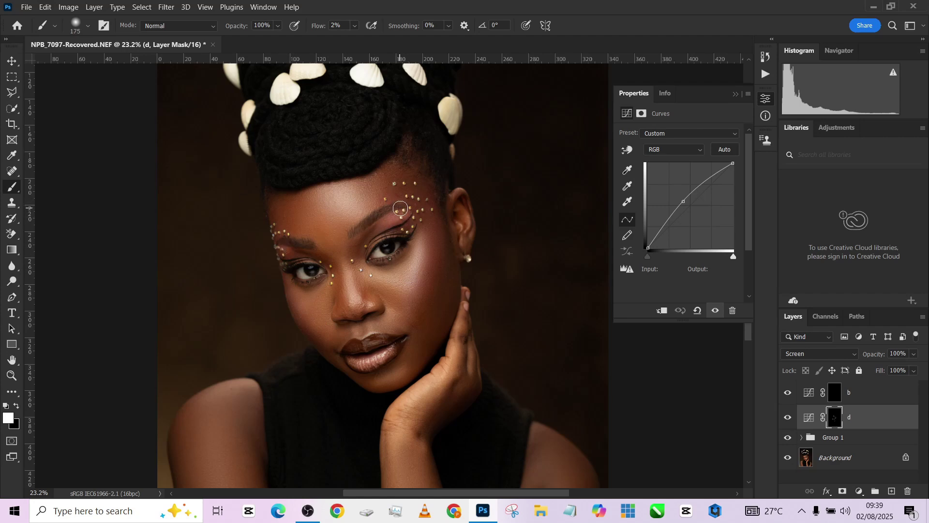
# Step: Brighten the arms using a brush sized between 300 and 600 px
pyautogui.press(']')
pyautogui.press(']')
pyautogui.press(']')
pyautogui.press(']')
pyautogui.press(']')
pyautogui.scroll(-5, 401, 325)
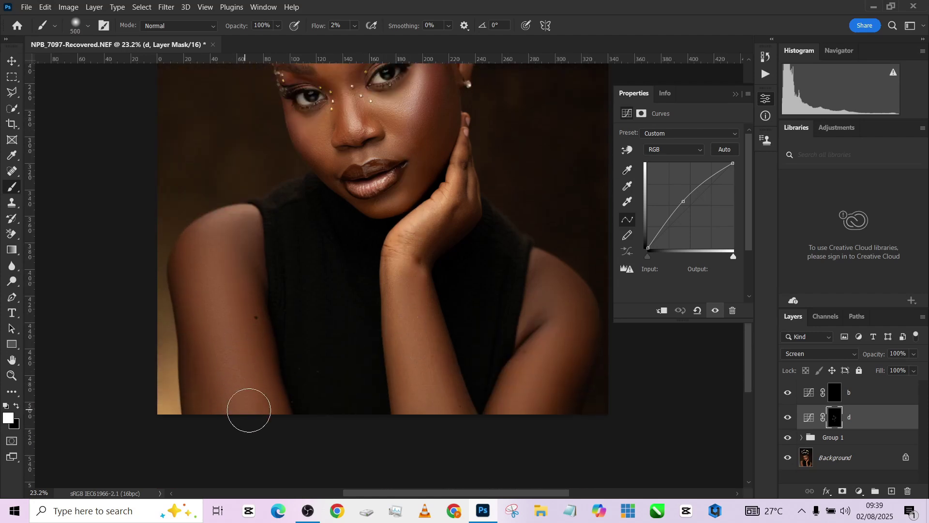
pyautogui.press(']')
pyautogui.press(']')
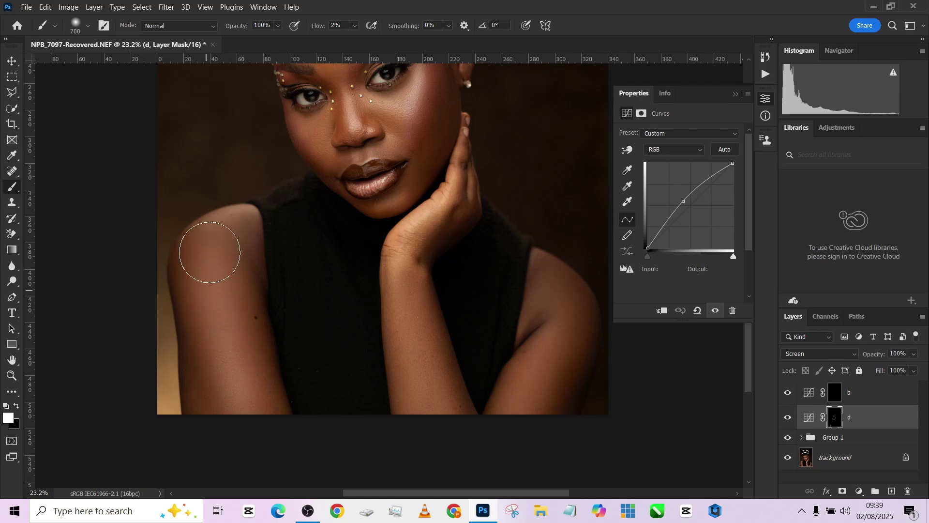
pyautogui.press('[')
pyautogui.press('[')
pyautogui.press('[')
pyautogui.press(']')
pyautogui.press(']')
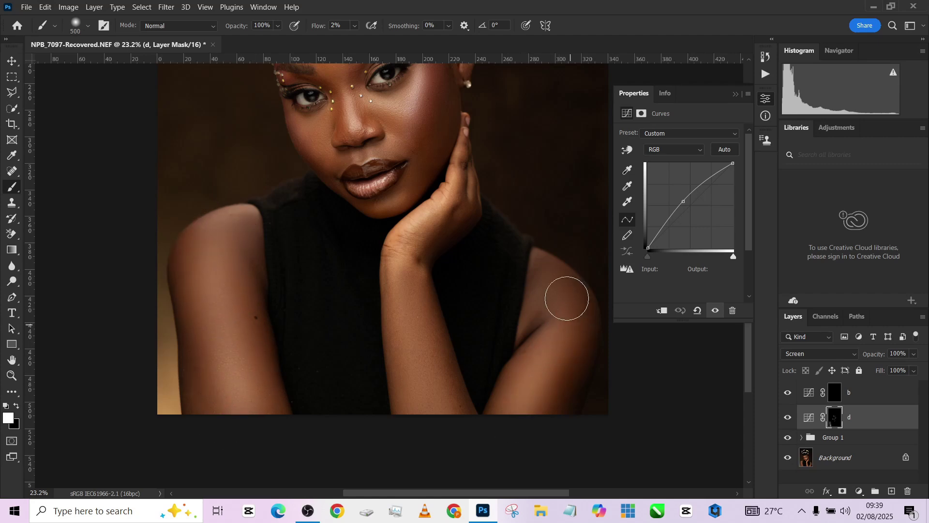
pyautogui.press('[')
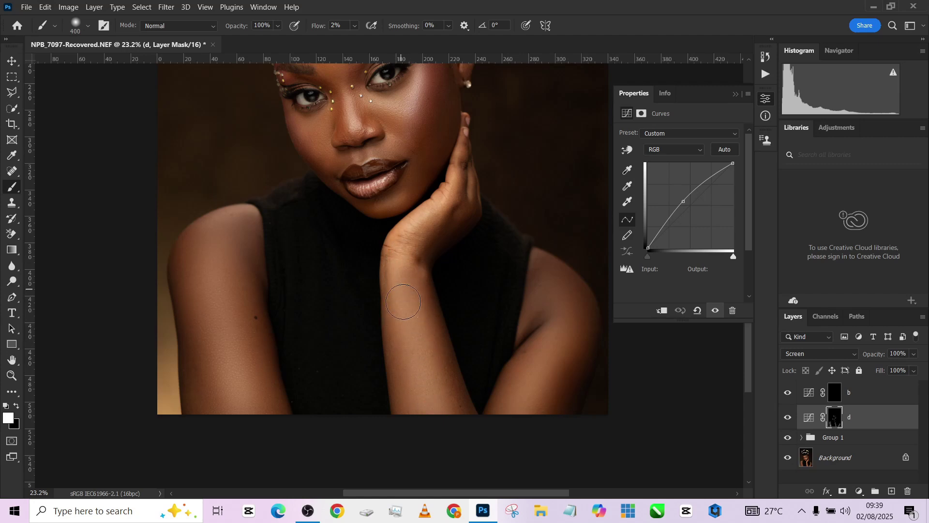
pyautogui.scroll(-3, 429, 255)
pyautogui.scroll(3, 415, 269)
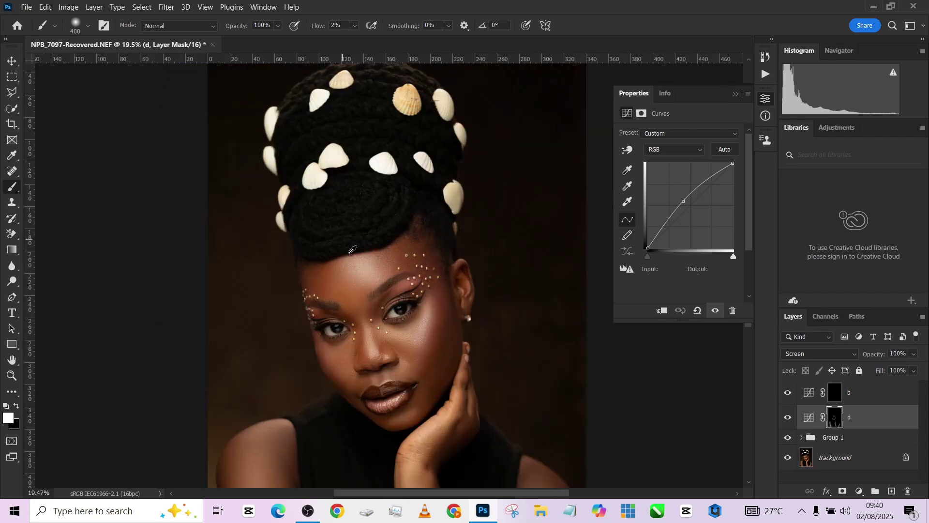
# Step: Paint soft white on b's mask over the lower cheek and brow, brush up to 499 px
pyautogui.click(835, 393)
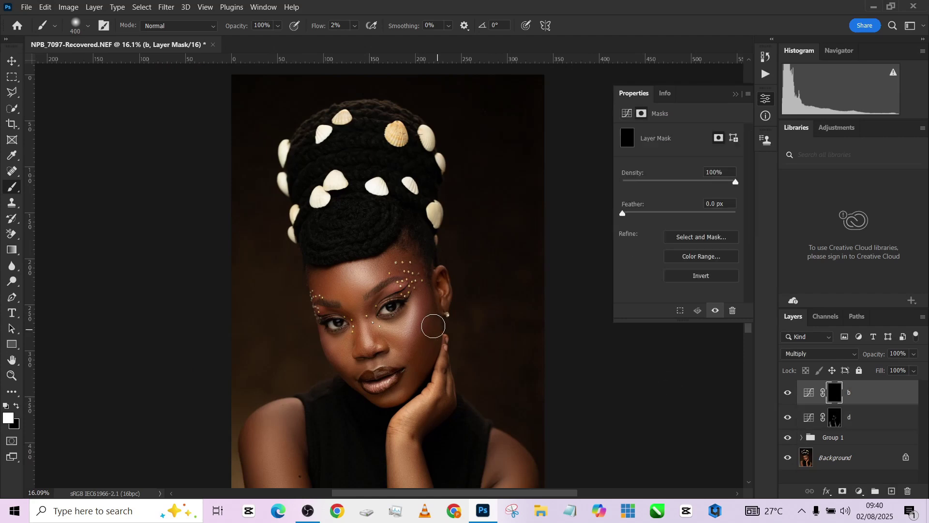
pyautogui.scroll(2, 432, 321)
pyautogui.moveTo(430, 318); pyautogui.dragTo(429, 301)
pyautogui.moveTo(415, 358); pyautogui.dragTo(307, 353)
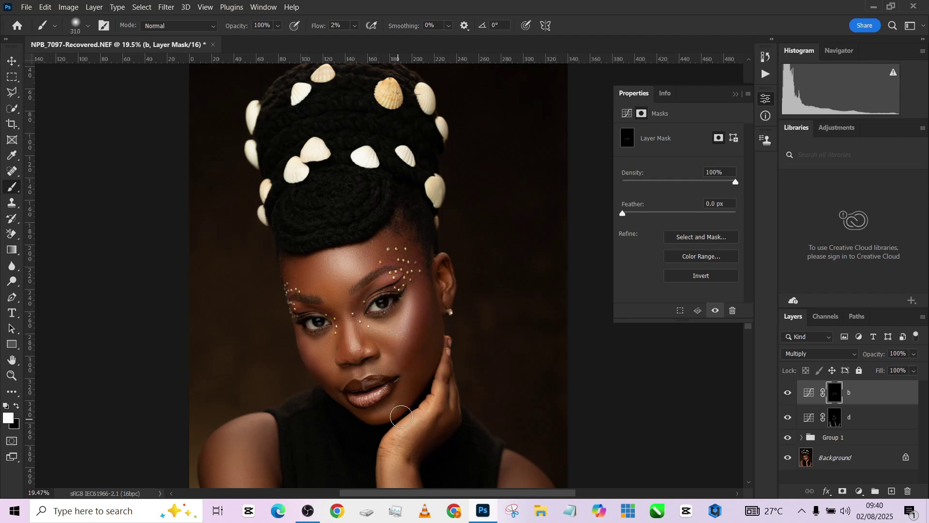
pyautogui.moveTo(388, 247); pyautogui.dragTo(374, 248)
pyautogui.moveTo(312, 270); pyautogui.dragTo(338, 269)
pyautogui.scroll(-3, 292, 259)
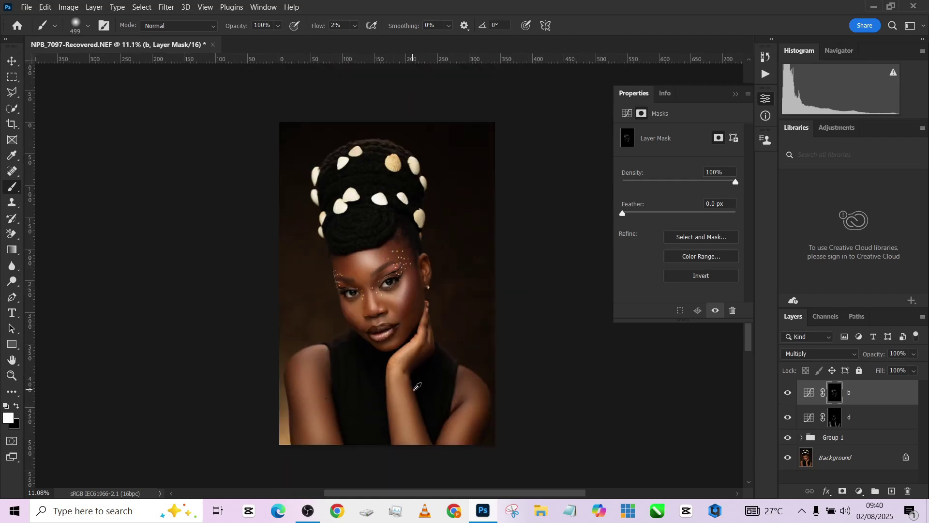
pyautogui.scroll(1, 436, 338)
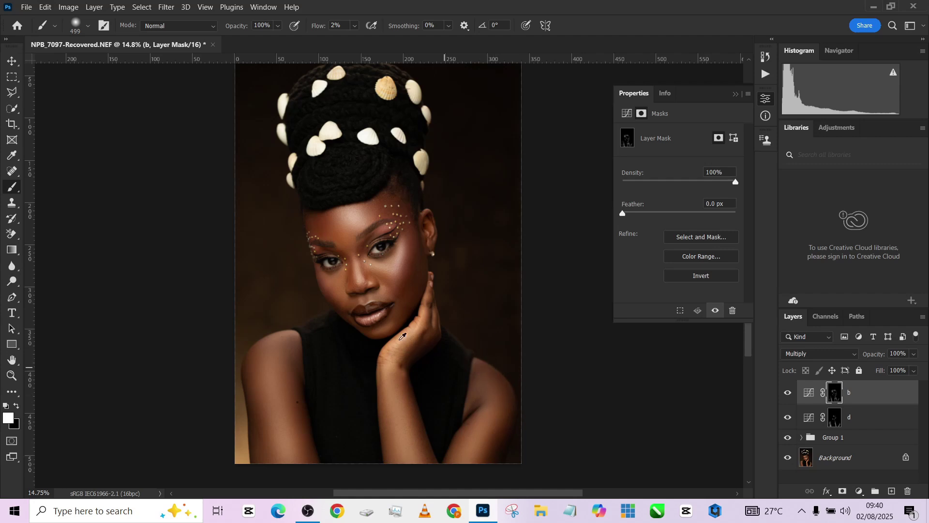
pyautogui.scroll(-1, 405, 337)
pyautogui.scroll(1, 377, 257)
pyautogui.scroll(-1, 377, 232)
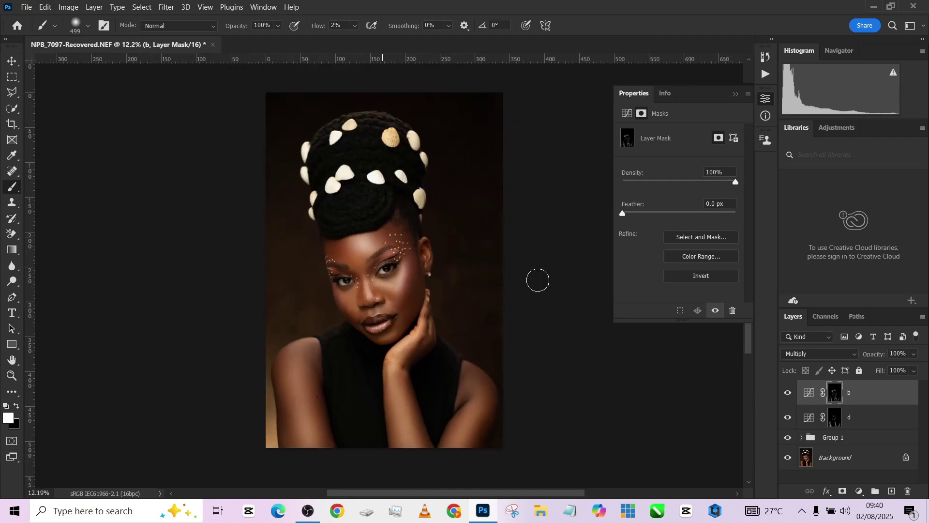
pyautogui.keyDown('ctrl'); pyautogui.click(874, 422); pyautogui.keyUp('ctrl')
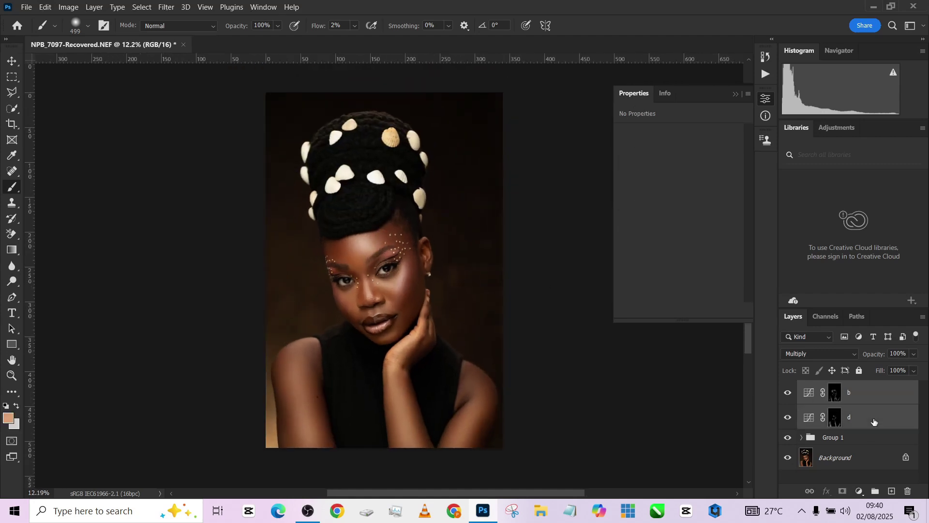
pyautogui.hotkey('ctrl', 'g')
pyautogui.click(787, 389)
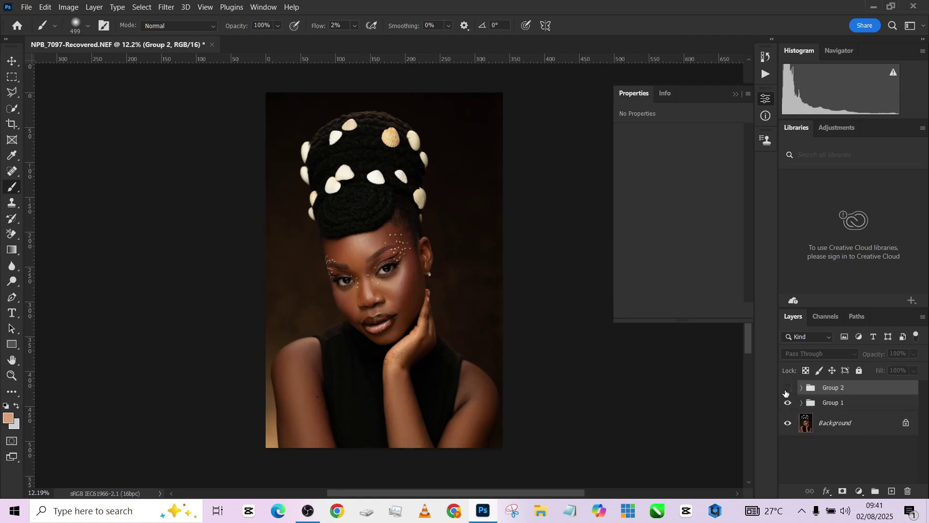
pyautogui.click(788, 388)
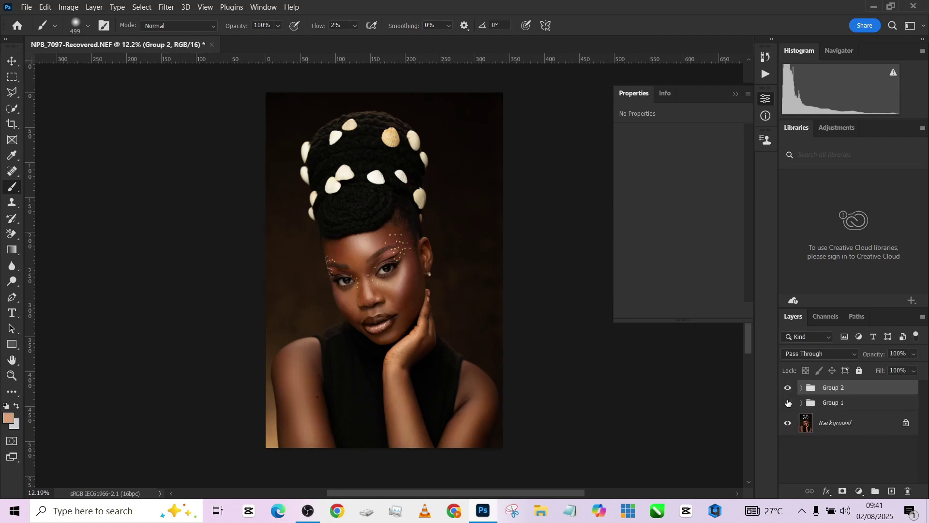
pyautogui.click(787, 403)
pyautogui.click(787, 403)
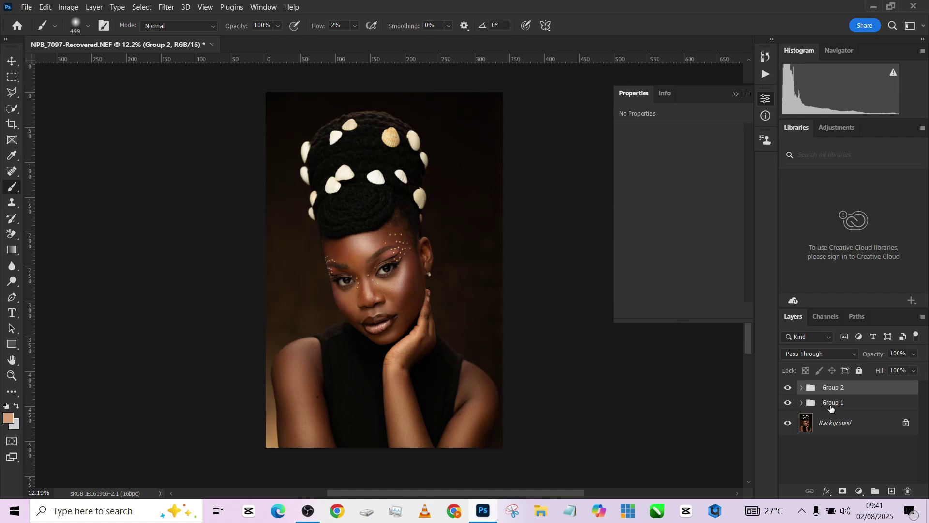
pyautogui.click(787, 389)
pyautogui.click(788, 389)
pyautogui.click(787, 389)
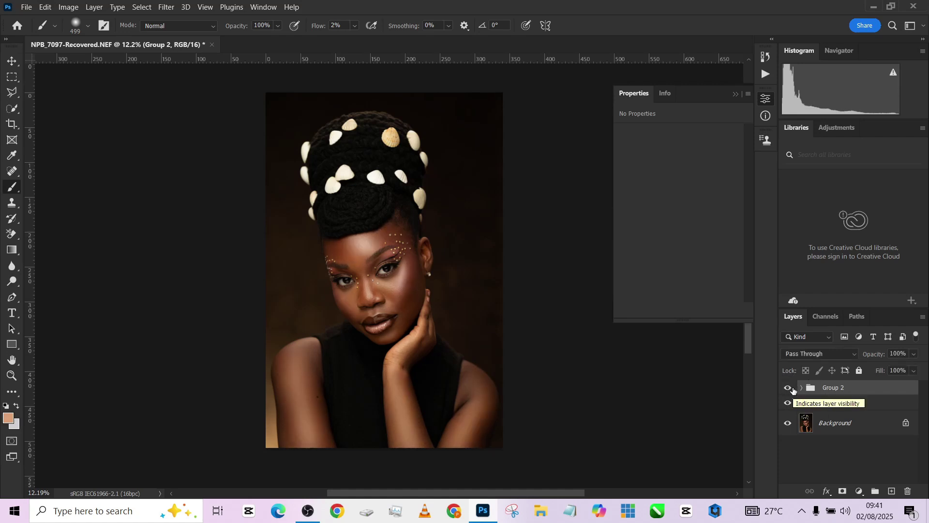
pyautogui.scroll(2, 421, 262)
pyautogui.scroll(-1, 421, 262)
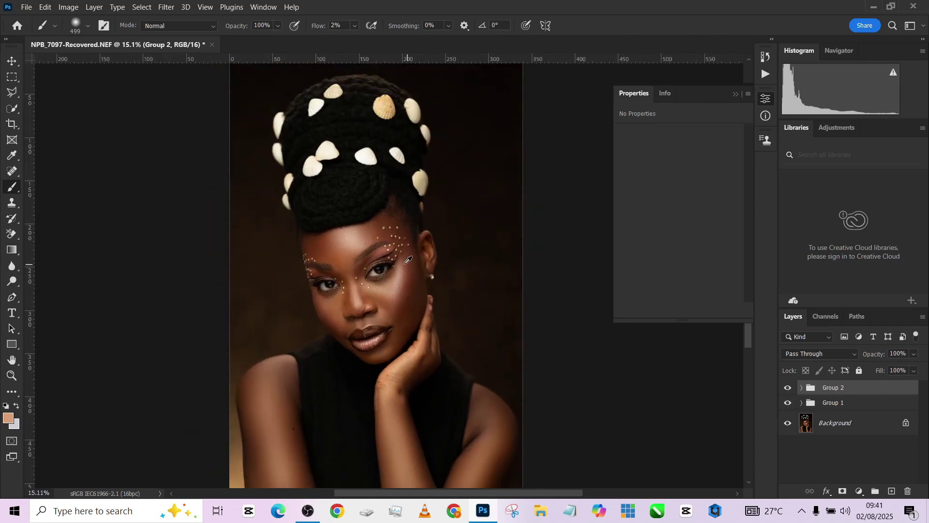
# Step: Add a Curves layer raised to input 119 / output 157 with an inverted black mask
pyautogui.scroll(4, 408, 260)
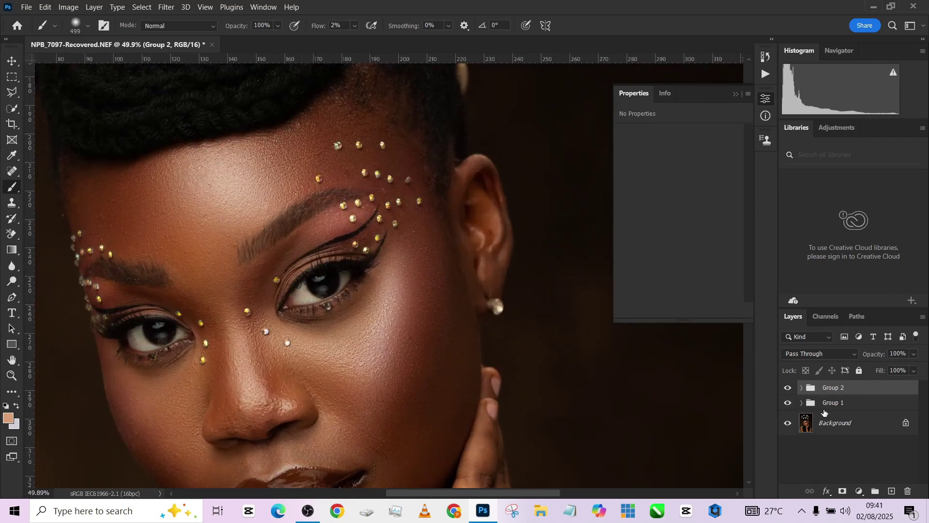
pyautogui.scroll(-1, 418, 257)
pyautogui.click(859, 491)
pyautogui.click(844, 338)
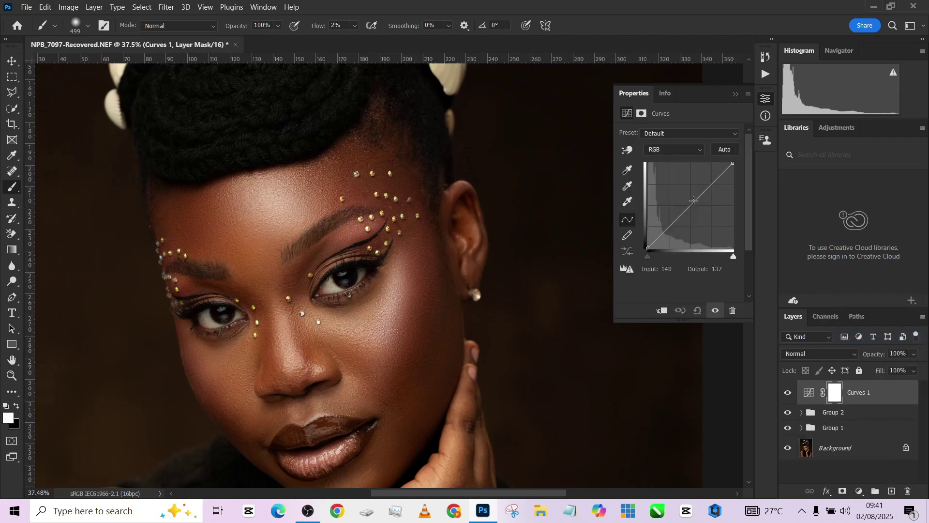
pyautogui.moveTo(688, 197); pyautogui.dragTo(688, 195)
pyautogui.hotkey('ctrl', 'i')
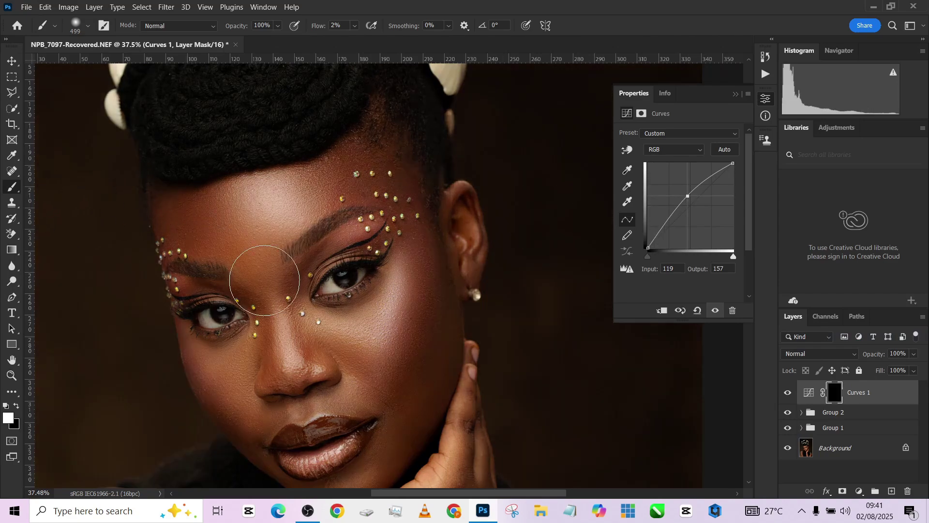
# Step: Set brush flow to 100% and size to about 40 px, then toggle Curves 1 to compare
pyautogui.moveTo(323, 29); pyautogui.dragTo(392, 35)
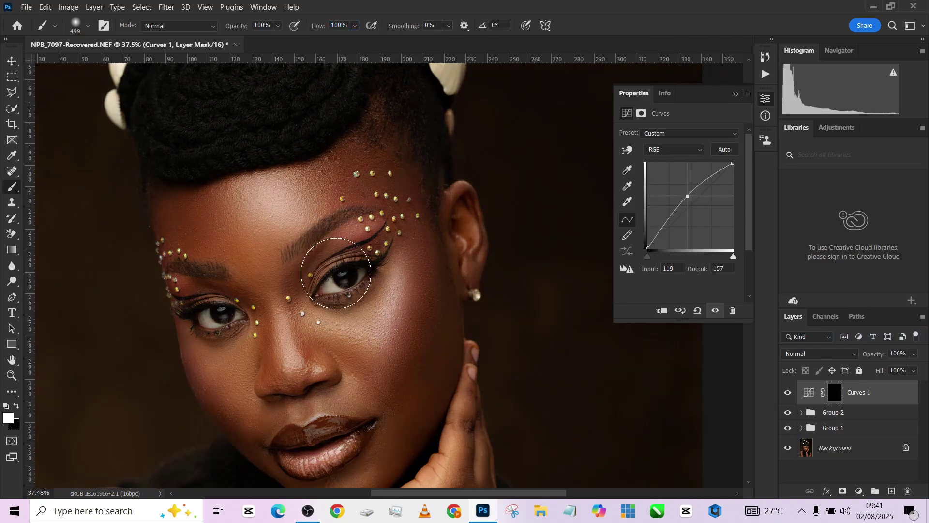
pyautogui.scroll(2, 334, 271)
pyautogui.keyDown('alt'); pyautogui.rightClick(363, 261); pyautogui.keyUp('alt')
pyautogui.moveTo(333, 265); pyautogui.dragTo(320, 266)
pyautogui.scroll(-4, 157, 334)
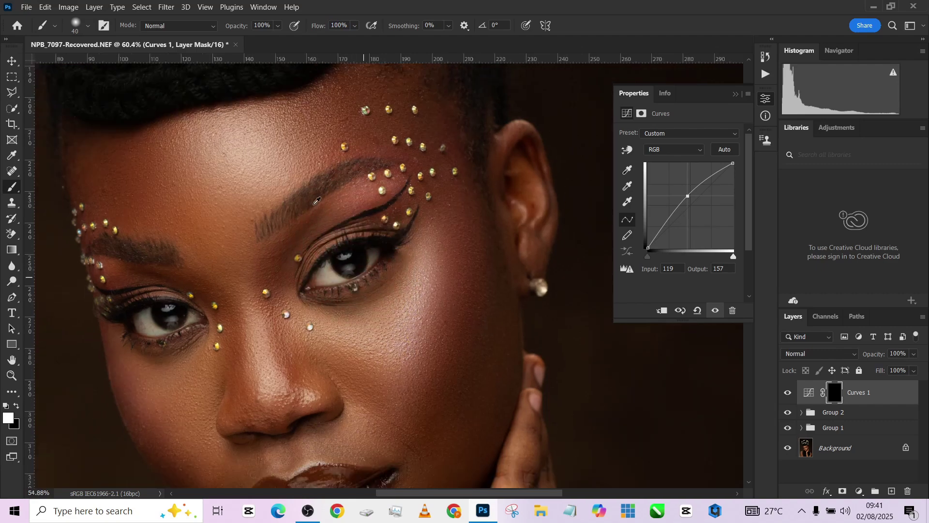
pyautogui.click(787, 392)
pyautogui.click(787, 392)
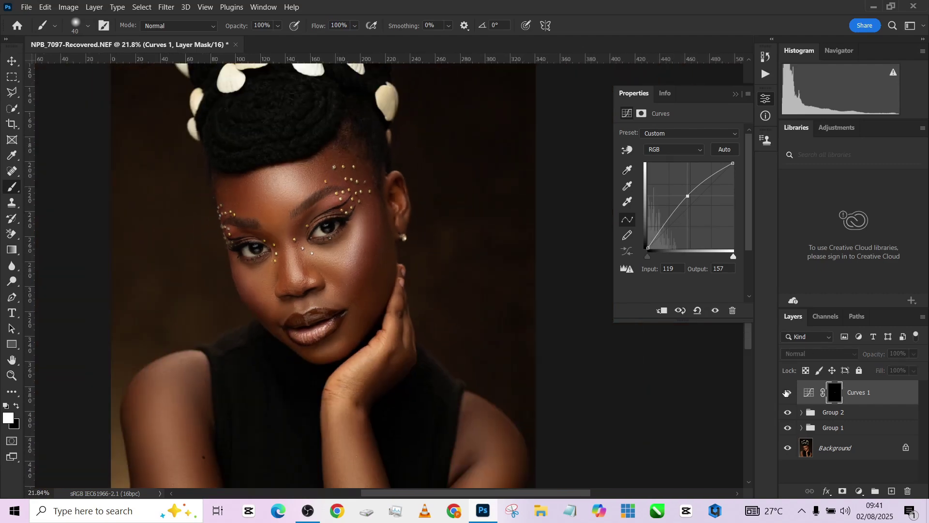
pyautogui.click(787, 392)
pyautogui.click(787, 392)
pyautogui.scroll(-3, 309, 251)
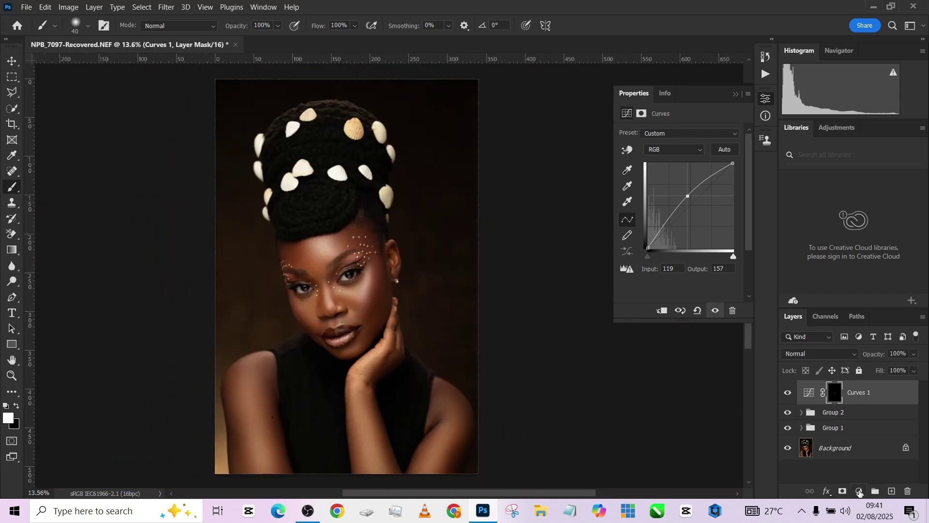
# Step: Add a Selective Color layer with Reds at Cyan -24, Magenta -3, Yellow -5
pyautogui.click(859, 491)
pyautogui.click(852, 482)
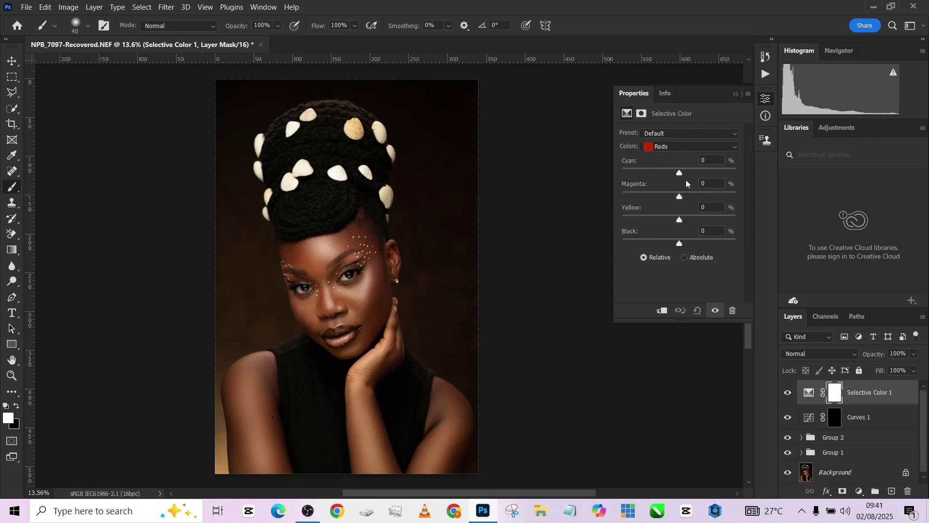
pyautogui.moveTo(680, 175); pyautogui.dragTo(677, 223)
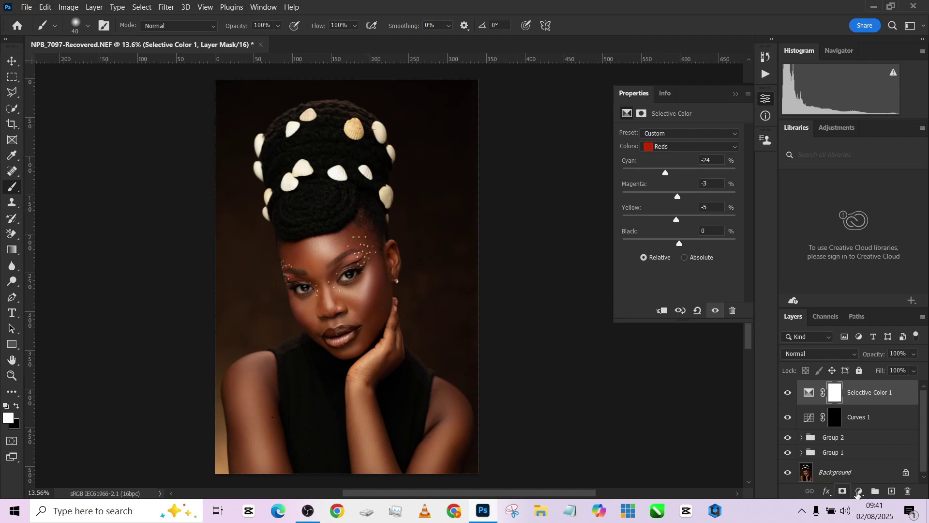
# Step: Add a Photo Filter layer using Warming Filter (85) at 38% density
pyautogui.click(860, 492)
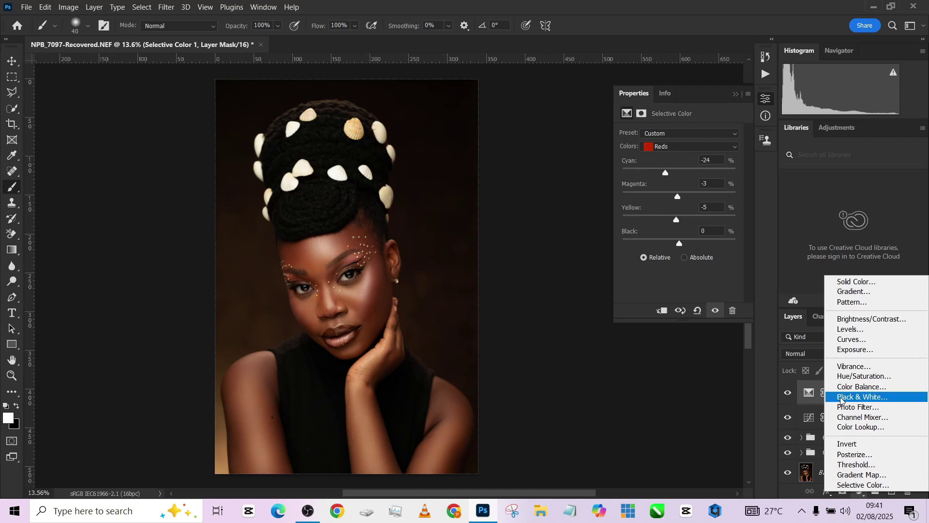
pyautogui.click(858, 407)
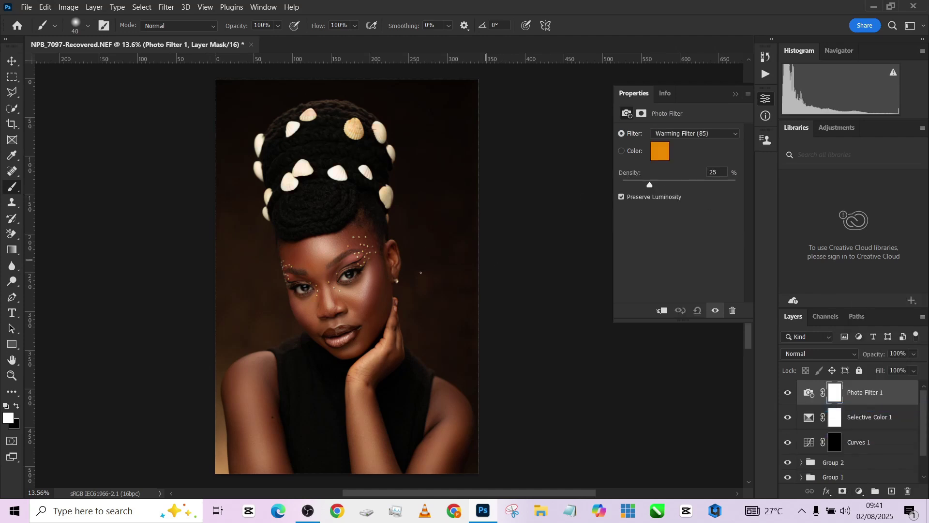
pyautogui.click(788, 396)
pyautogui.click(788, 396)
pyautogui.click(668, 183)
pyautogui.moveTo(666, 182); pyautogui.dragTo(665, 184)
pyautogui.scroll(4, 297, 279)
pyautogui.scroll(-3, 297, 280)
pyautogui.scroll(-1, 297, 279)
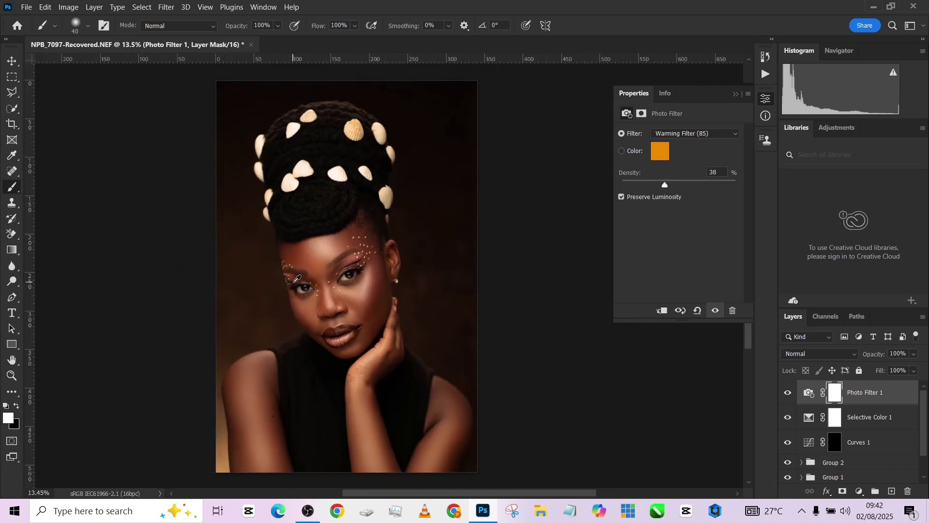
pyautogui.scroll(-1, 297, 279)
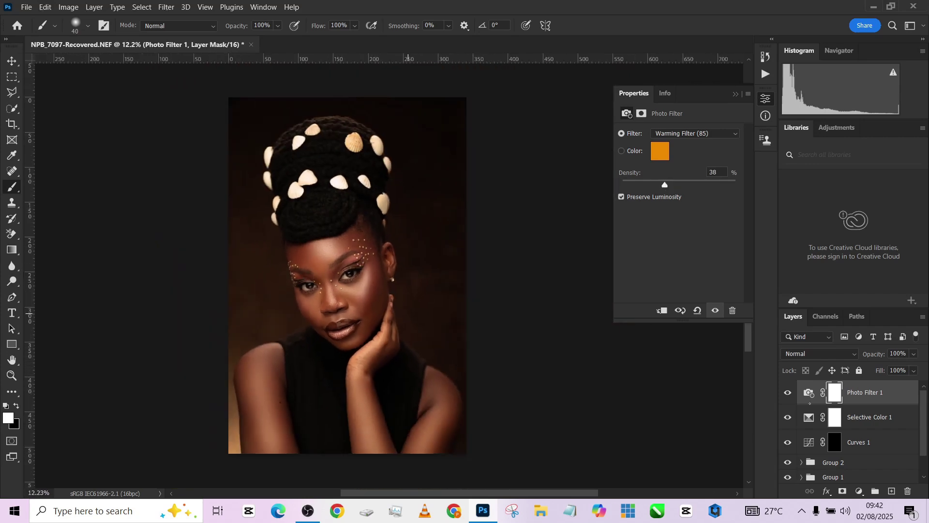
pyautogui.scroll(-1, 801, 444)
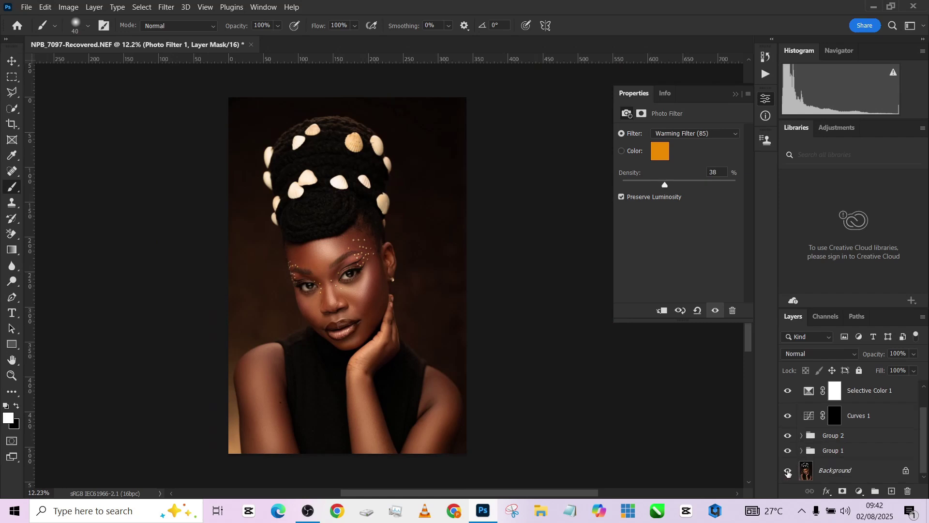
# Step: Alt-toggle the Background layer twice to compare the original with the fully adjusted portrait
pyautogui.keyDown('alt'); pyautogui.click(788, 471); pyautogui.keyUp('alt')
pyautogui.keyDown('alt'); pyautogui.click(788, 472); pyautogui.keyUp('alt')
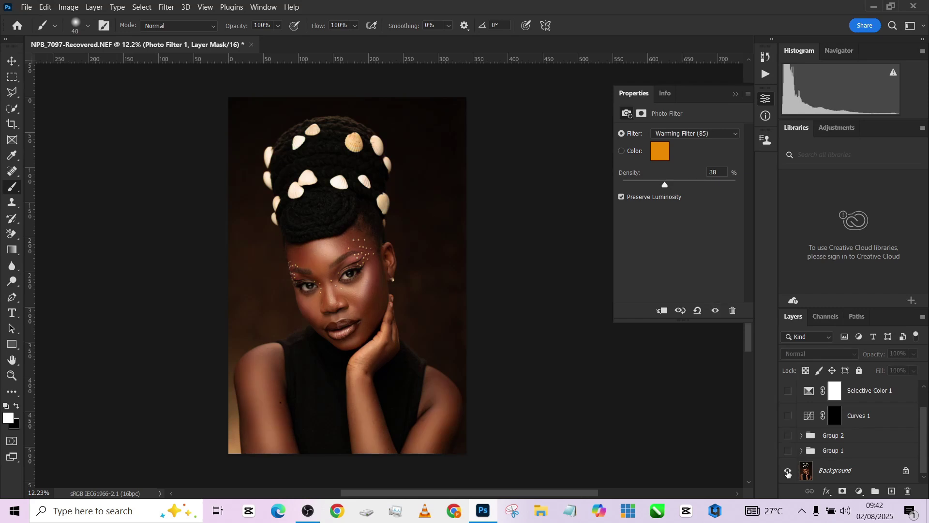
pyautogui.keyDown('alt'); pyautogui.click(787, 471); pyautogui.keyUp('alt')
pyautogui.keyDown('alt'); pyautogui.click(787, 471); pyautogui.keyUp('alt')
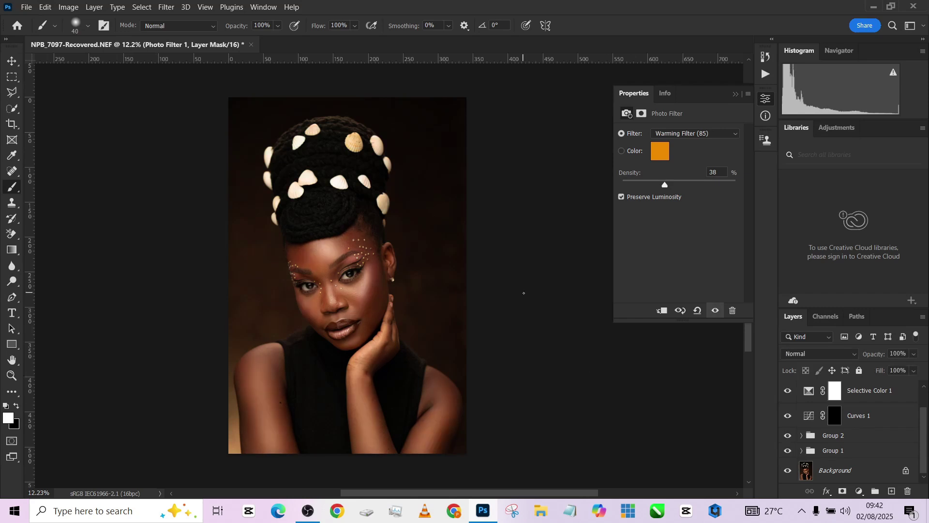
pyautogui.scroll(1, 428, 247)
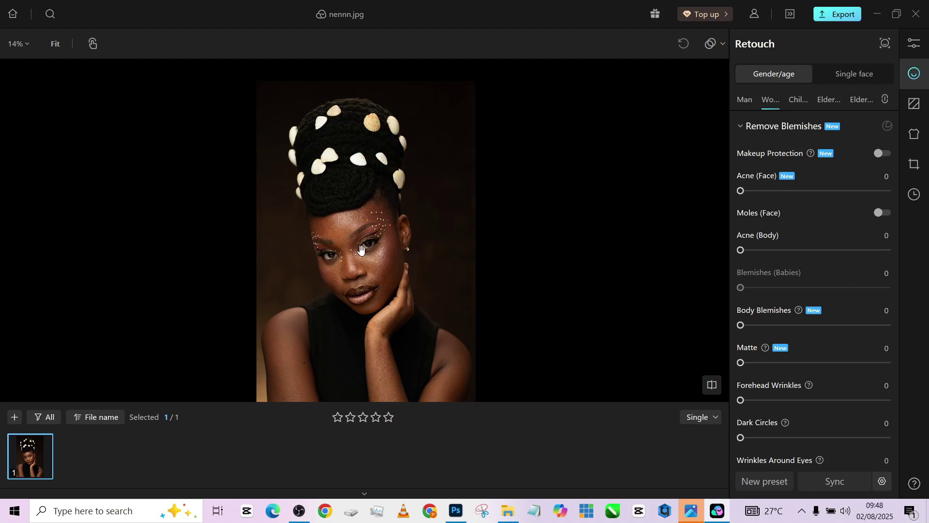
# Step: Set Acne (Face), Acne (Body) and Body Blemishes removal each to 100
pyautogui.scroll(5, 344, 234)
pyautogui.scroll(-2, 353, 187)
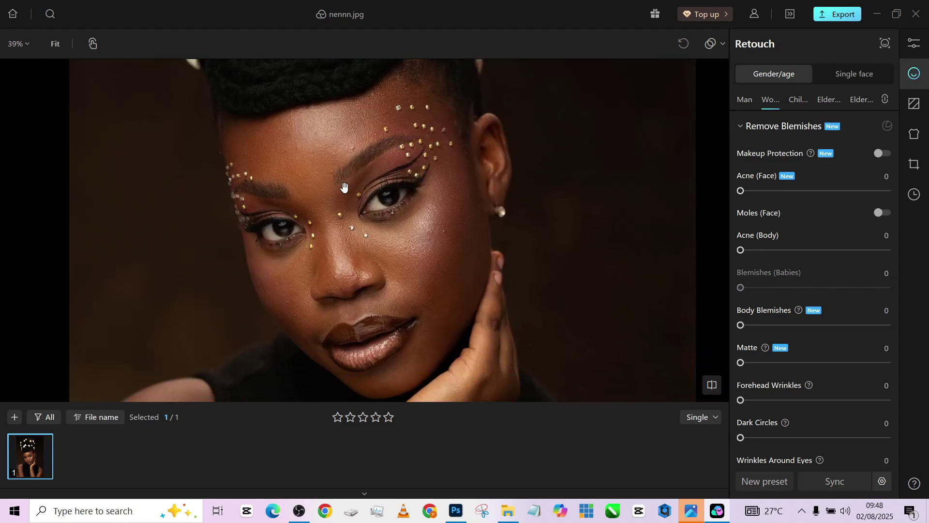
pyautogui.scroll(2, 351, 224)
pyautogui.scroll(-4, 328, 172)
pyautogui.scroll(4, 328, 172)
pyautogui.scroll(-2, 357, 180)
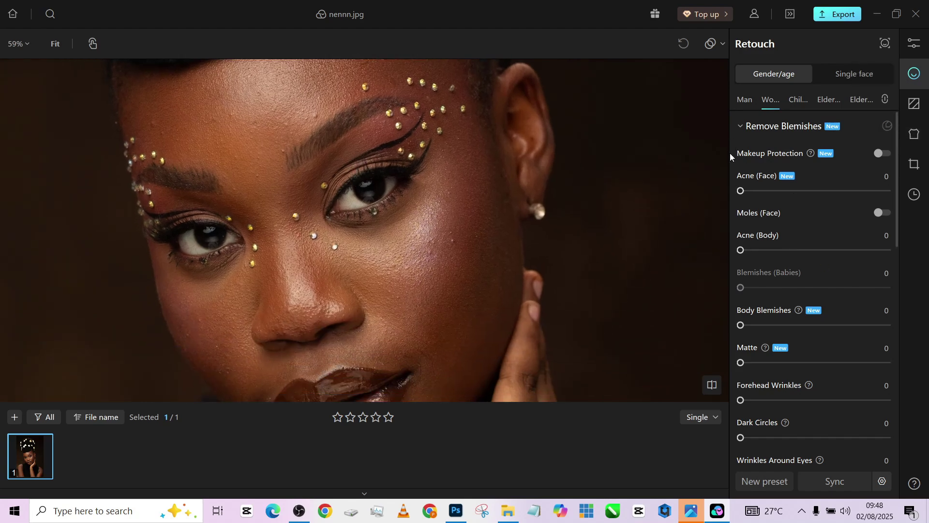
pyautogui.moveTo(758, 195); pyautogui.dragTo(914, 190)
pyautogui.moveTo(798, 255); pyautogui.dragTo(893, 251)
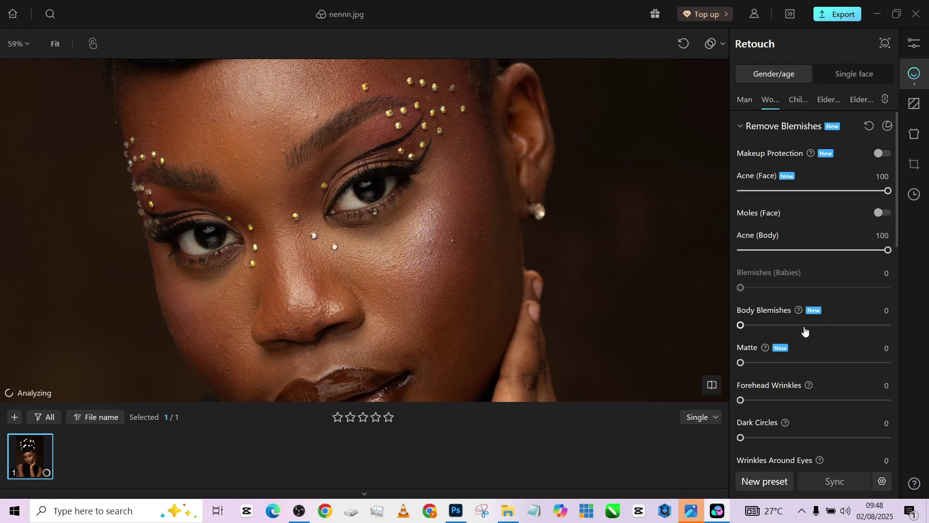
pyautogui.moveTo(801, 333); pyautogui.dragTo(893, 331)
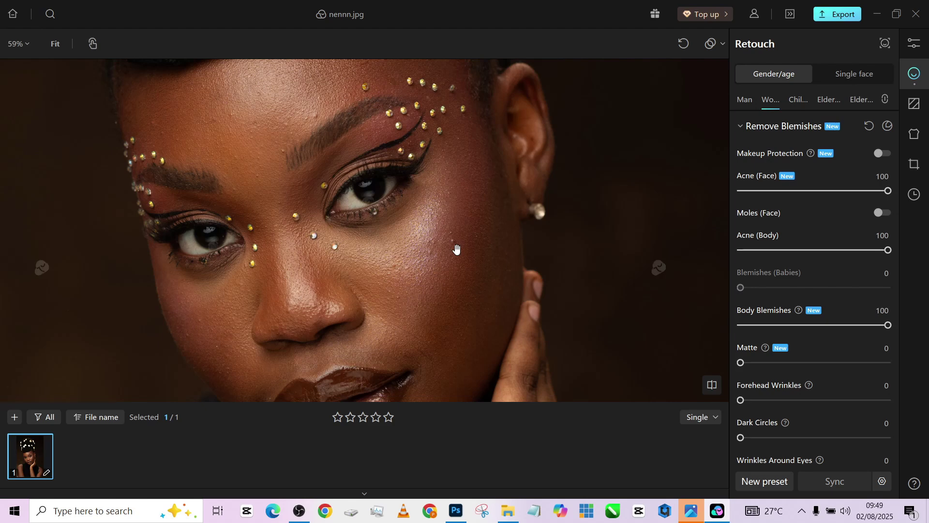
# Step: Toggle the crop tool on and off with C, returning to retouching
pyautogui.scroll(2, 373, 242)
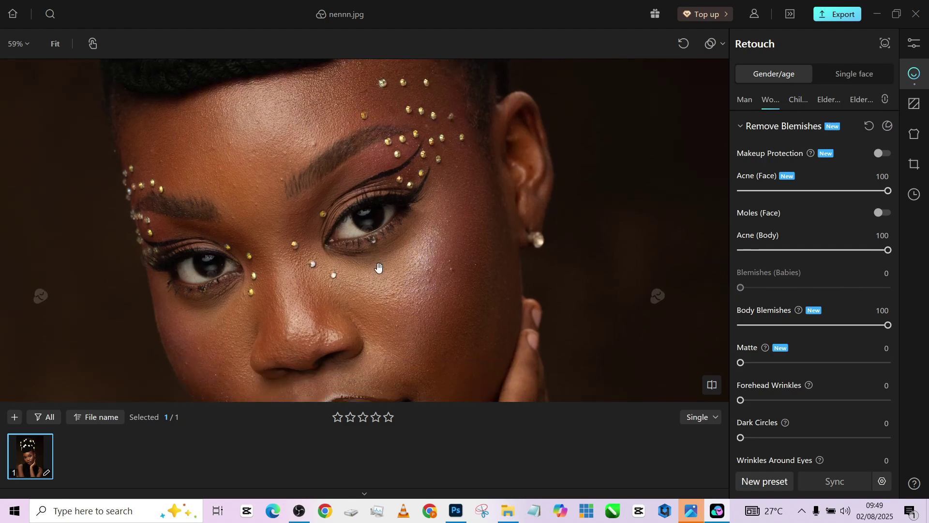
pyautogui.press('c')
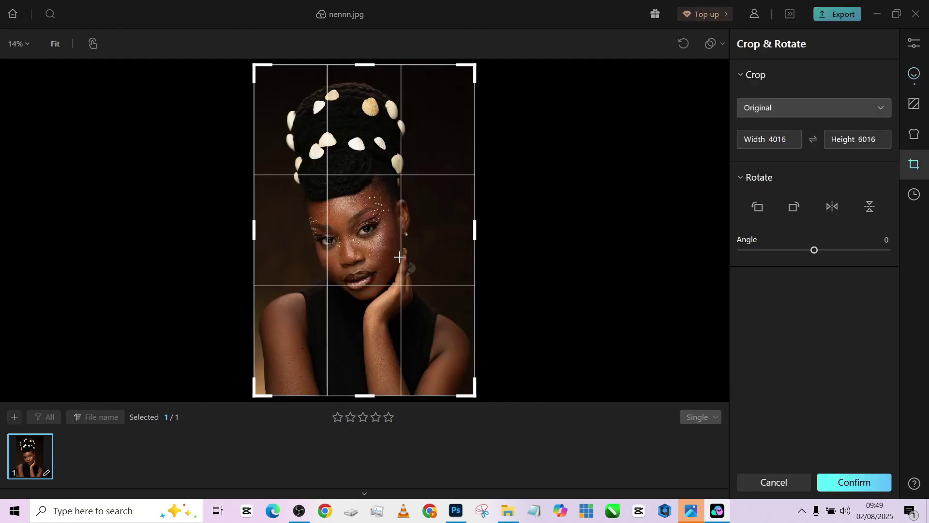
pyautogui.press('c')
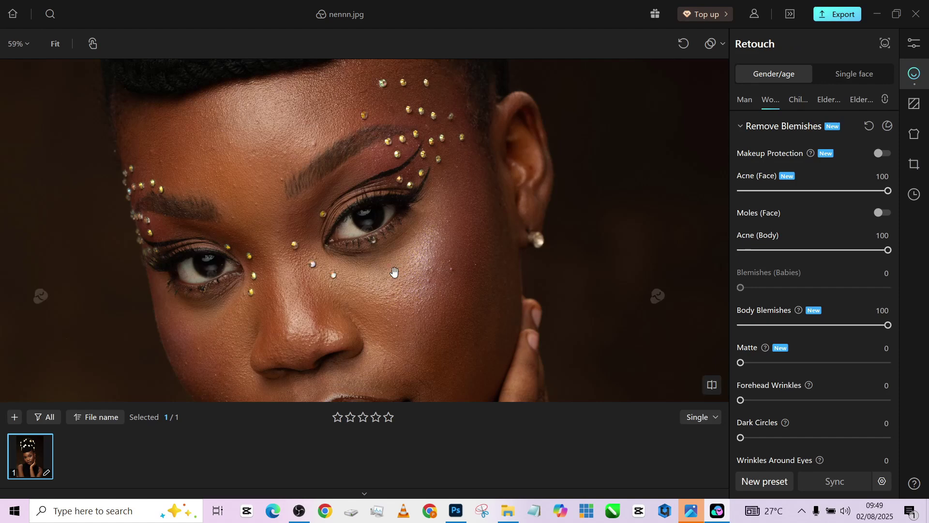
pyautogui.scroll(-2, 379, 201)
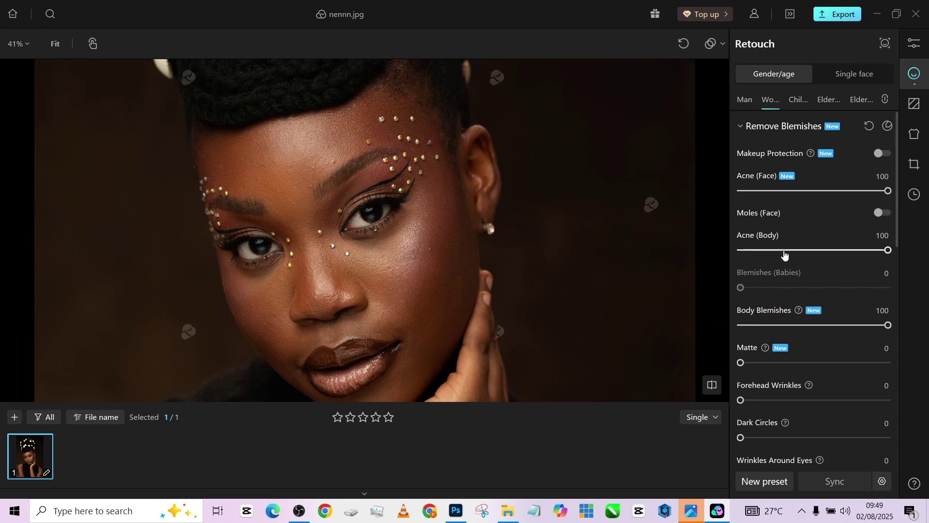
# Step: Turn on Protect Makeup and facial mole removal in Remove Blemishes
pyautogui.scroll(-1, 787, 246)
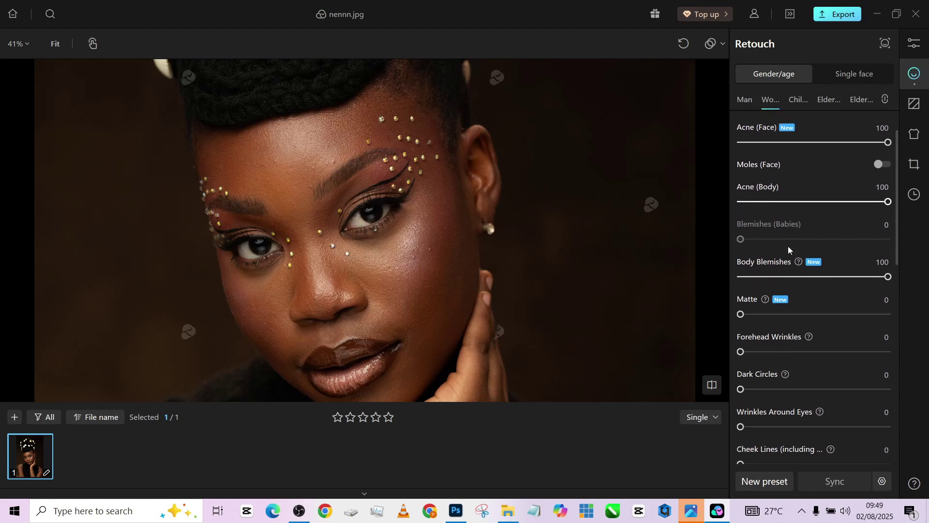
pyautogui.scroll(1, 851, 193)
pyautogui.click(880, 142)
pyautogui.click(882, 202)
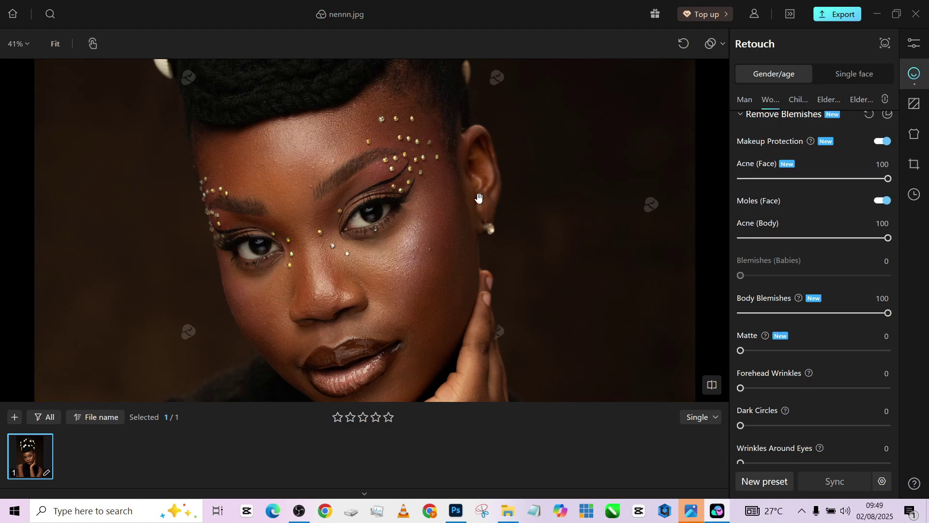
# Step: Set Forehead Wrinkles to 50, Dark Circles to 43 and Wrinkles Around Eyes to 100
pyautogui.scroll(2, 343, 215)
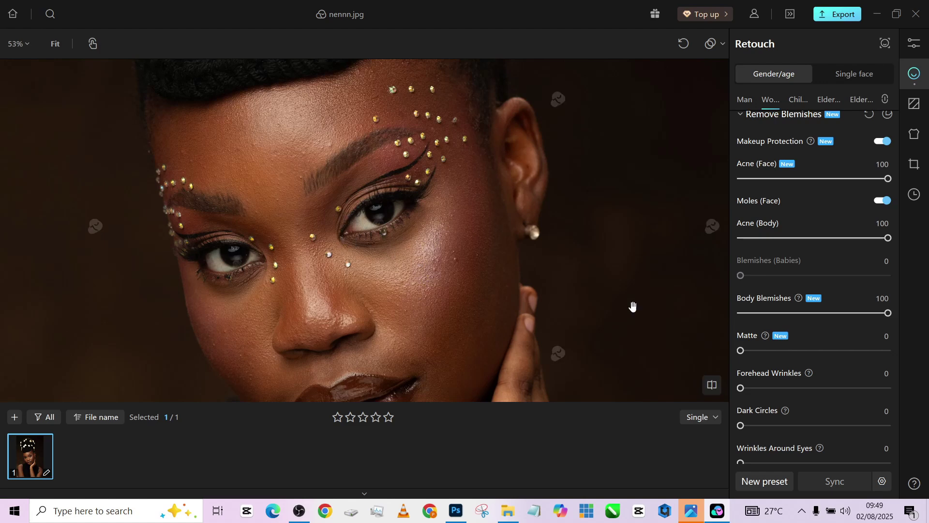
pyautogui.scroll(-2, 428, 189)
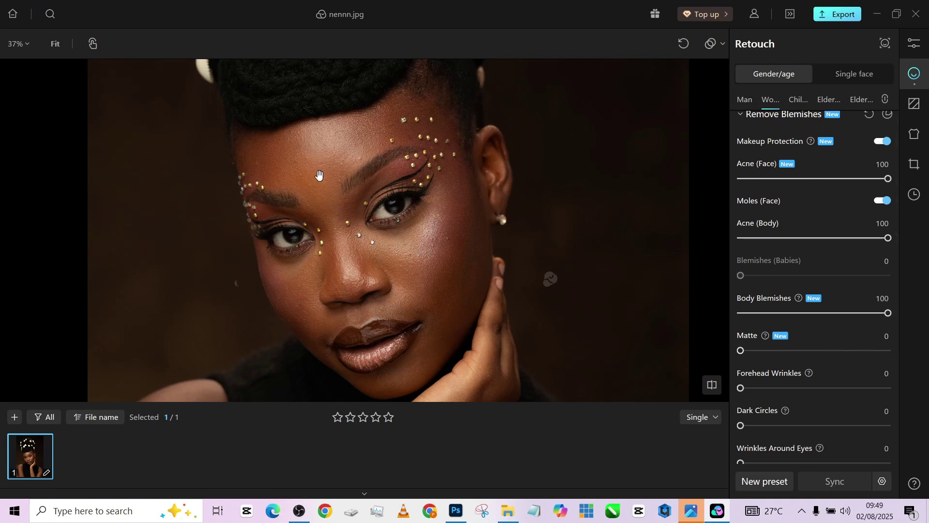
pyautogui.scroll(-1, 776, 375)
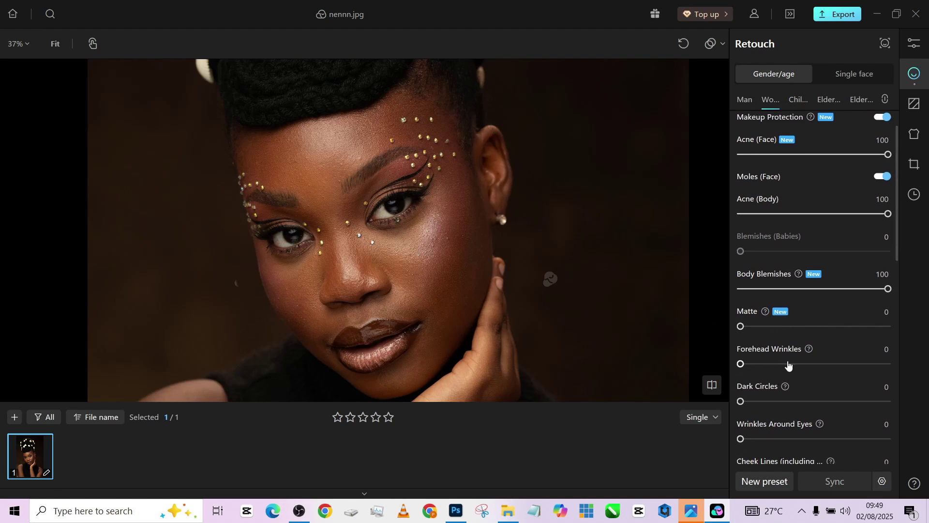
pyautogui.moveTo(789, 364); pyautogui.dragTo(816, 365)
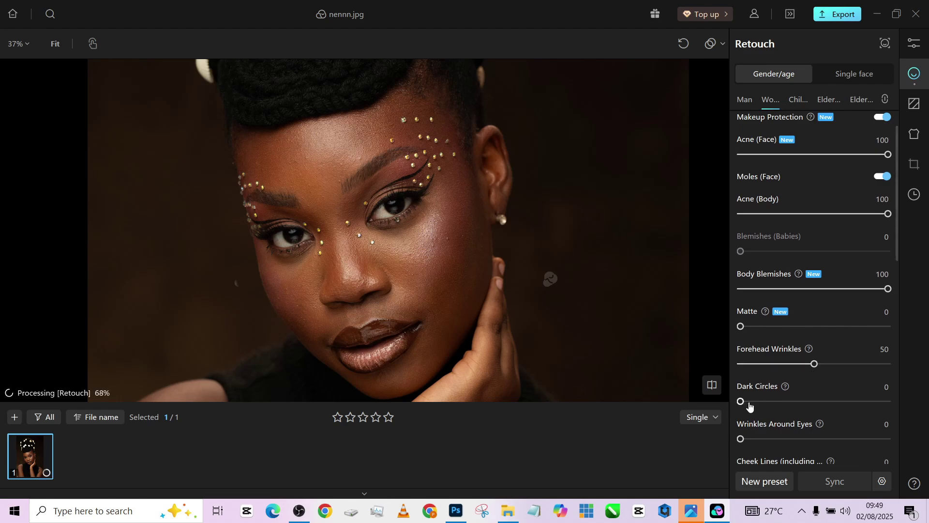
pyautogui.moveTo(749, 404); pyautogui.dragTo(795, 403)
pyautogui.moveTo(777, 440); pyautogui.dragTo(816, 439)
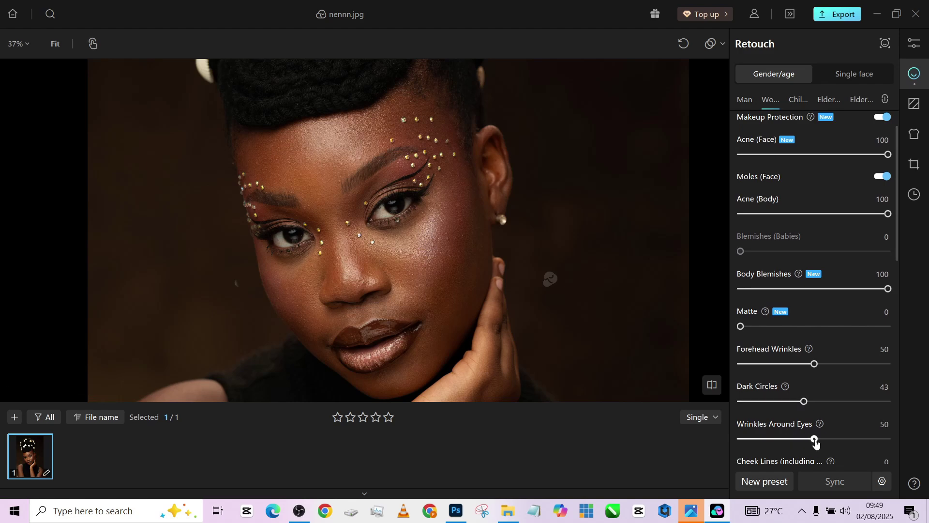
pyautogui.scroll(-2, 833, 391)
pyautogui.click(834, 402)
pyautogui.moveTo(835, 407); pyautogui.dragTo(894, 402)
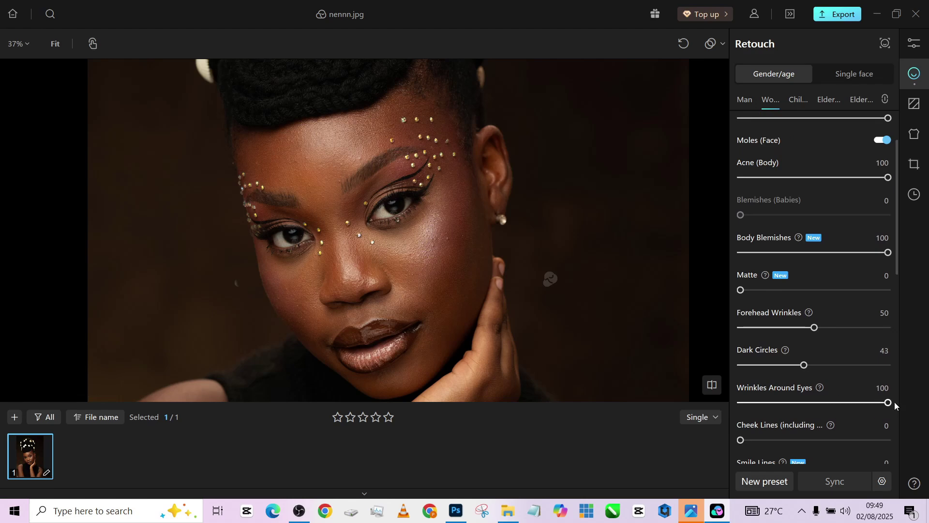
pyautogui.scroll(-1, 781, 390)
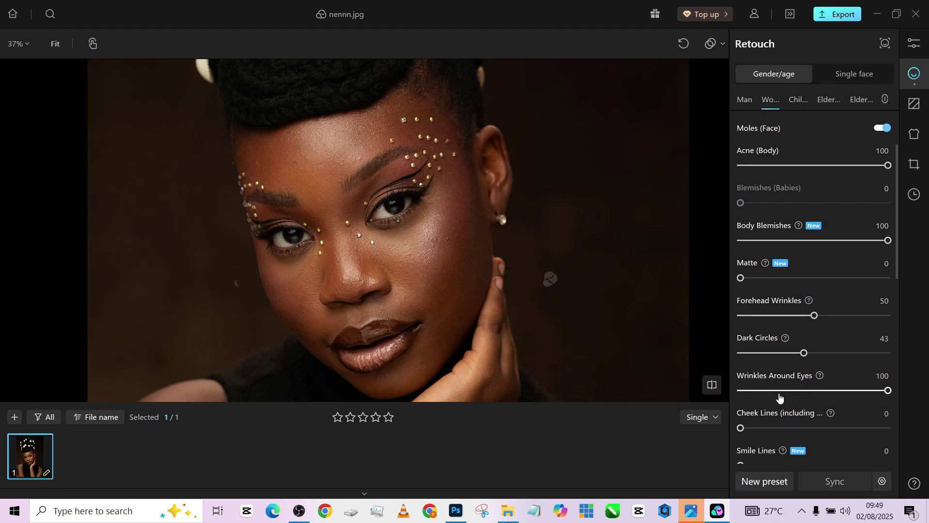
# Step: Set the Lip Lines slider to 43, then bring the Retouch panel back to the top
pyautogui.scroll(-1, 767, 400)
pyautogui.scroll(5, 385, 352)
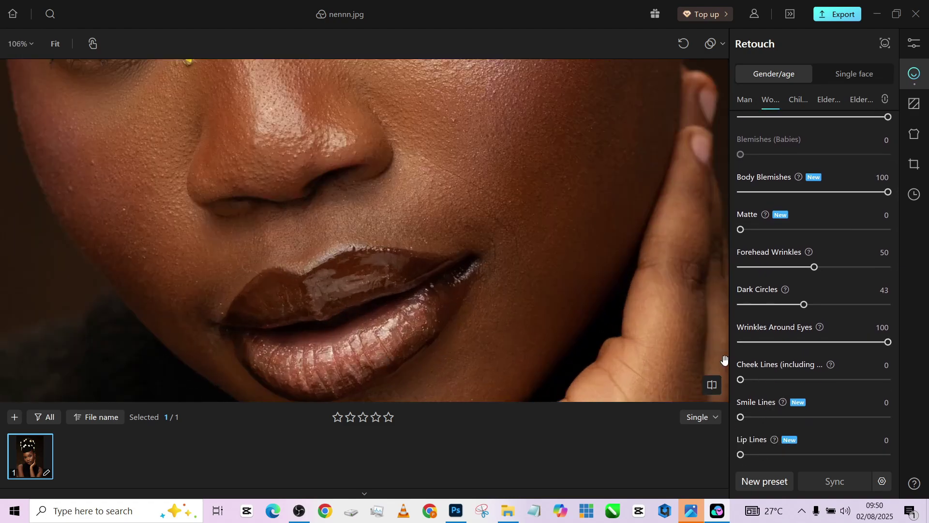
pyautogui.scroll(-2, 772, 375)
pyautogui.moveTo(769, 383); pyautogui.dragTo(805, 383)
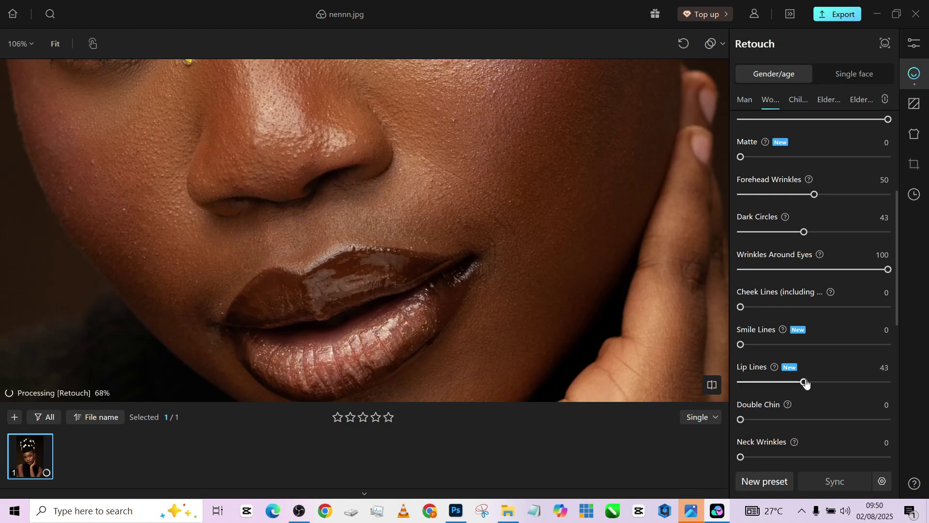
pyautogui.scroll(-5, 453, 209)
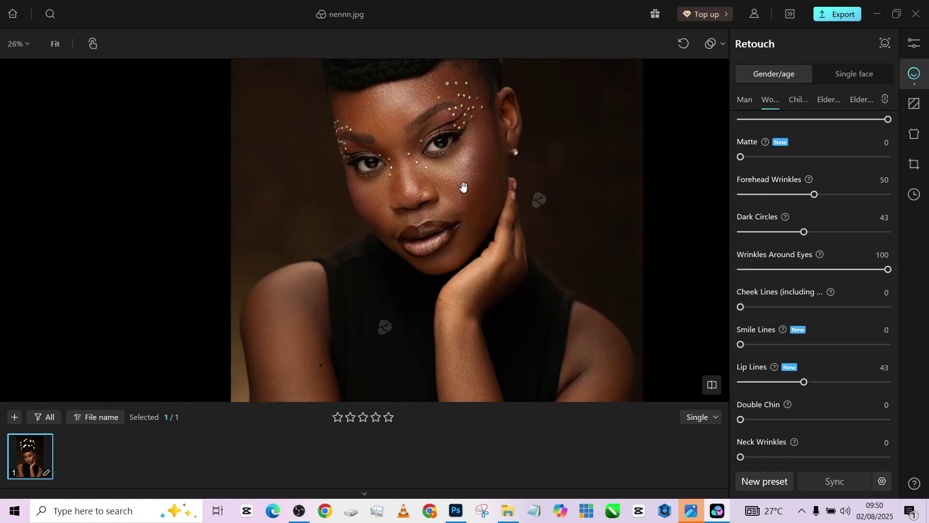
pyautogui.scroll(-2, 774, 405)
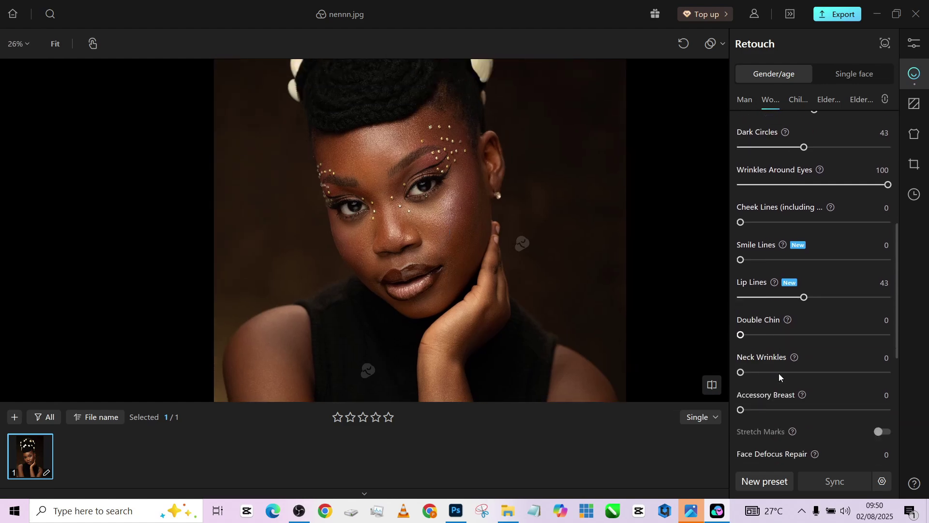
pyautogui.scroll(-3, 779, 373)
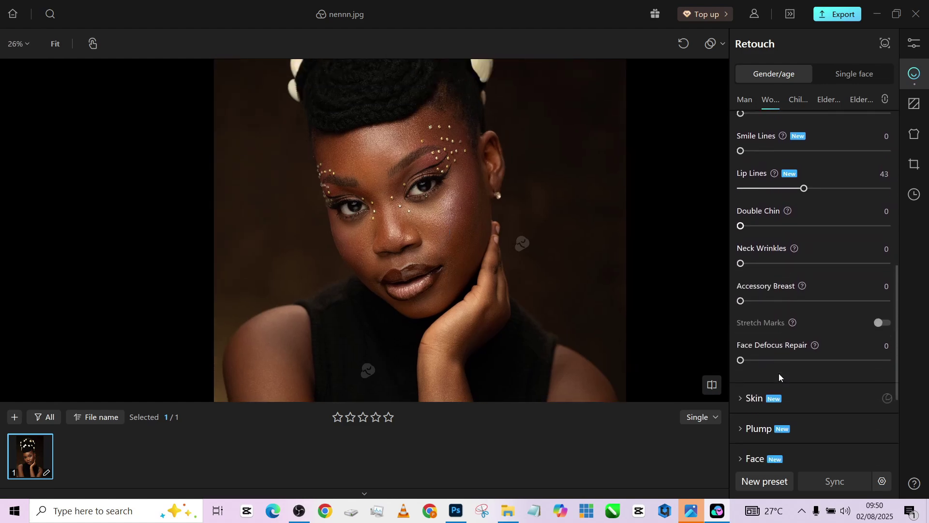
pyautogui.scroll(2, 779, 373)
pyautogui.scroll(-1, 694, 265)
pyautogui.scroll(5, 835, 292)
pyautogui.scroll(2, 837, 292)
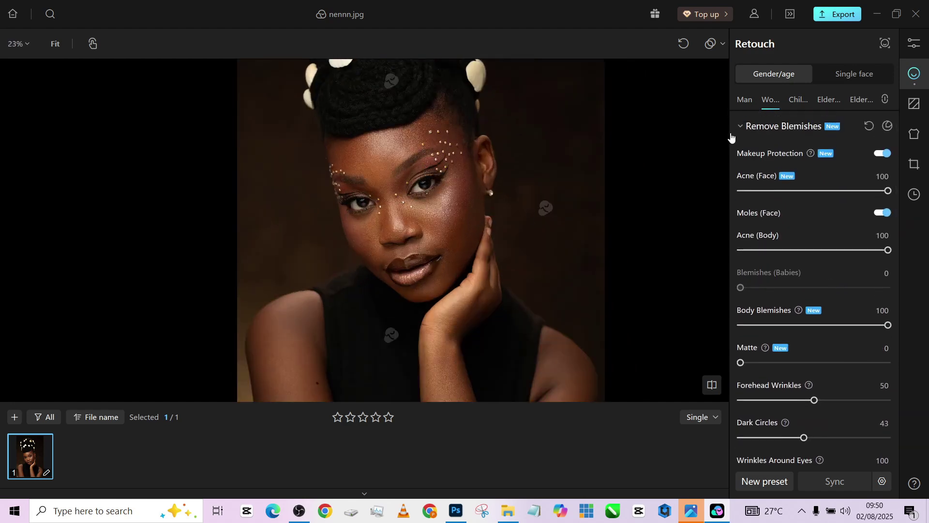
# Step: Expand Skin and set Frequency Separation to 100 with high frequency 12 and low 85
pyautogui.click(739, 129)
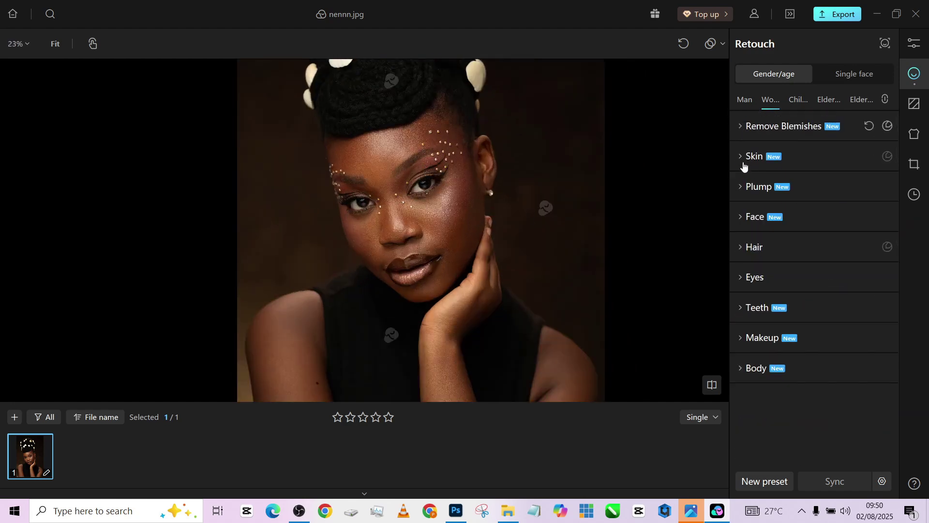
pyautogui.click(741, 156)
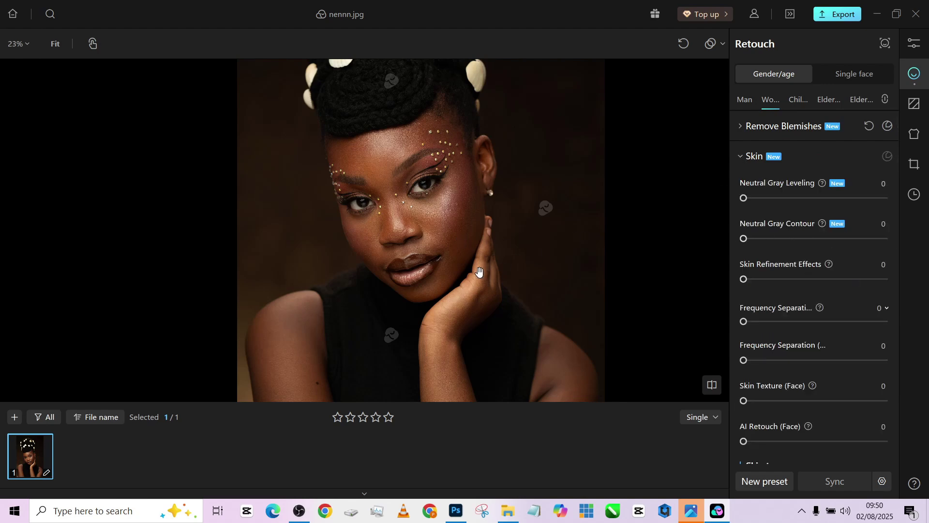
pyautogui.scroll(2, 466, 270)
pyautogui.scroll(1, 368, 228)
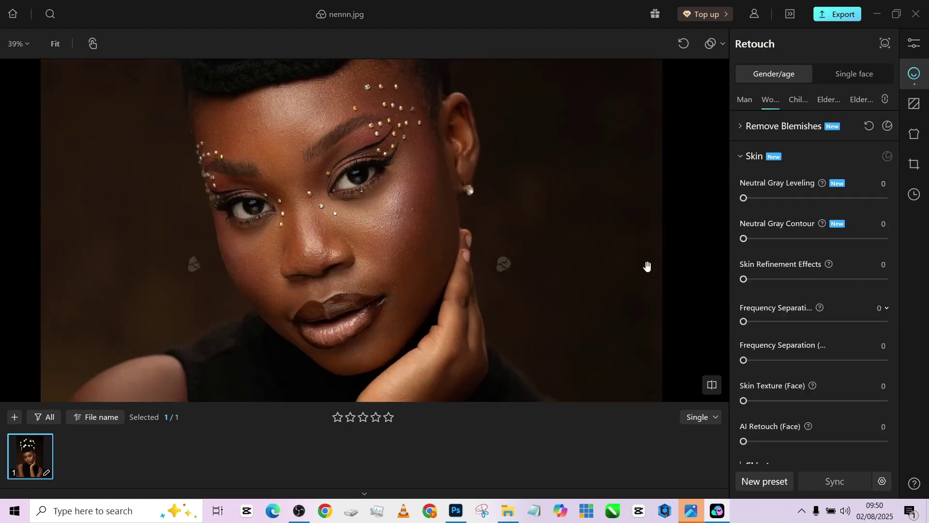
pyautogui.moveTo(790, 323); pyautogui.dragTo(872, 321)
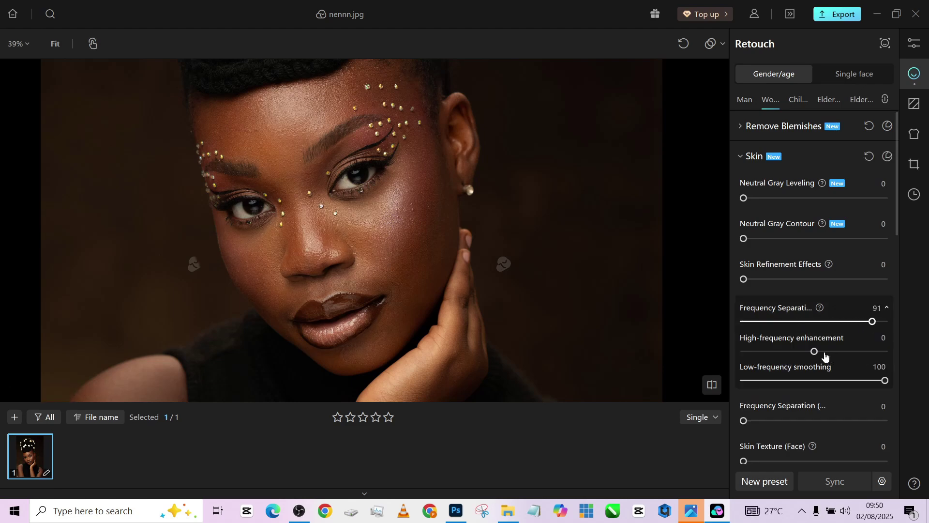
pyautogui.moveTo(878, 322); pyautogui.dragTo(889, 322)
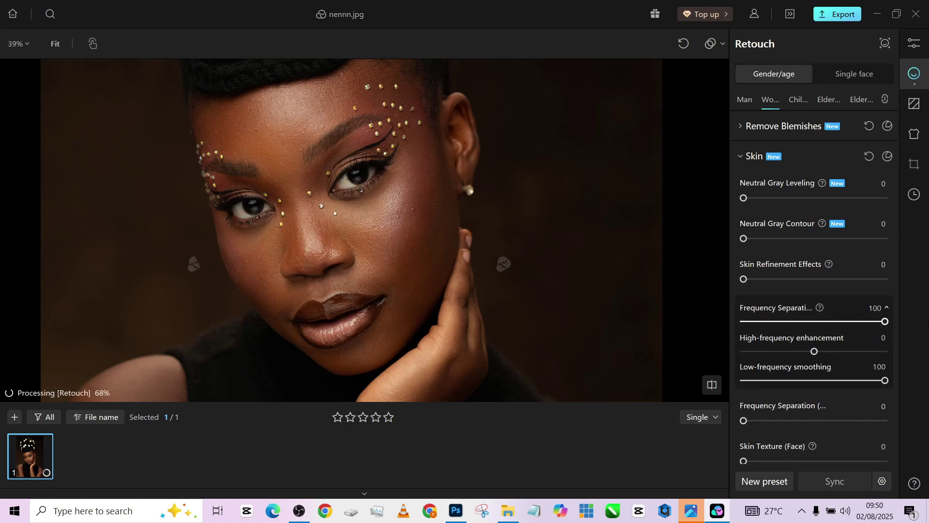
pyautogui.moveTo(885, 382); pyautogui.dragTo(868, 384)
pyautogui.moveTo(814, 352); pyautogui.dragTo(823, 353)
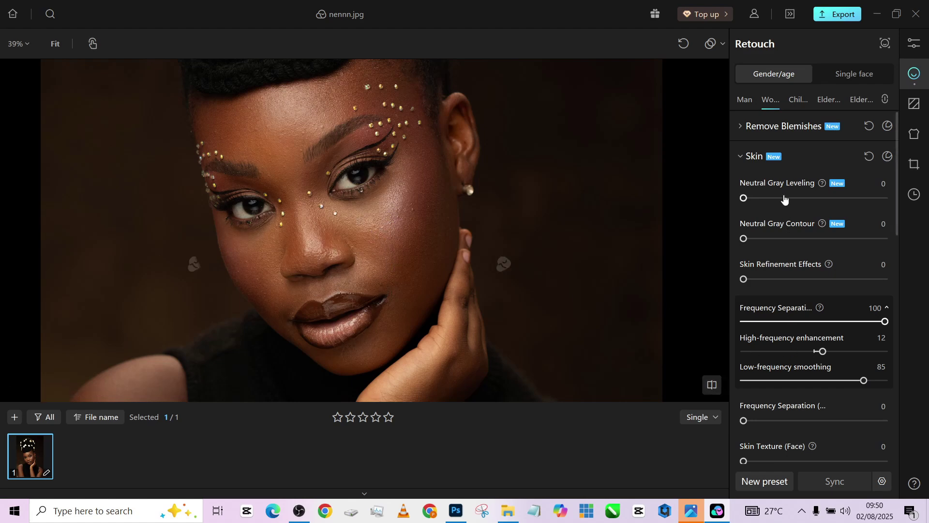
# Step: Set Neutral Gray Leveling to 100, Contour to 50 and Skin Refinement to 82
pyautogui.moveTo(784, 199); pyautogui.dragTo(885, 199)
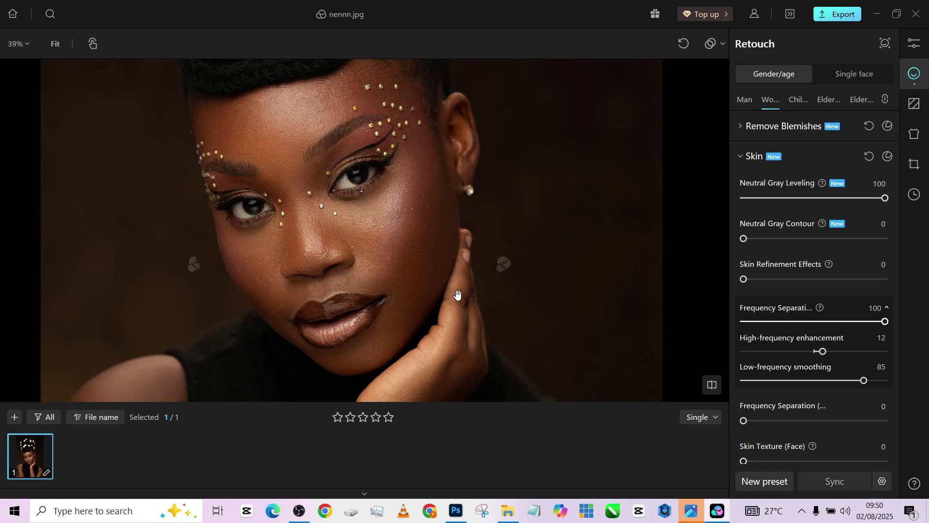
pyautogui.moveTo(772, 242); pyautogui.dragTo(821, 240)
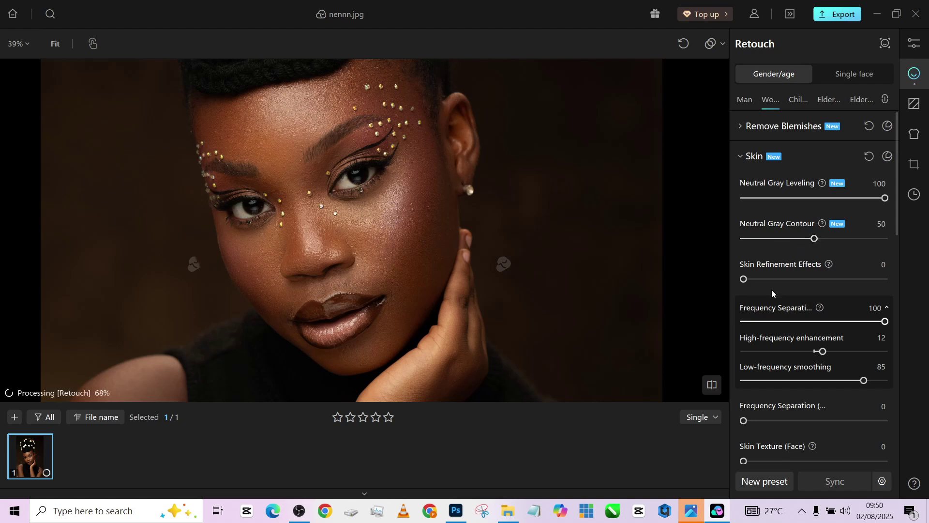
pyautogui.moveTo(771, 281); pyautogui.dragTo(860, 279)
# Step: Set AI Retouch (Face) to 55 and clear the Skin Refinement Effects slider
pyautogui.scroll(-1, 776, 382)
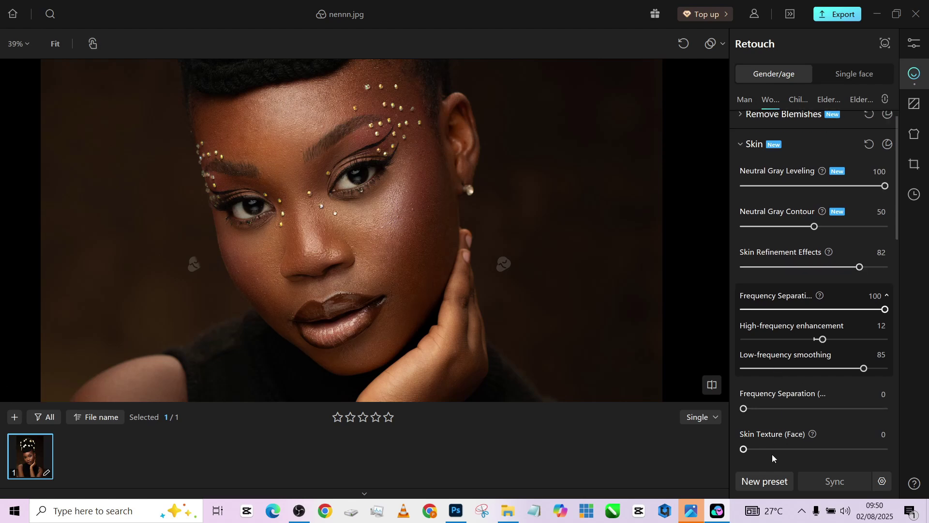
pyautogui.scroll(-4, 777, 454)
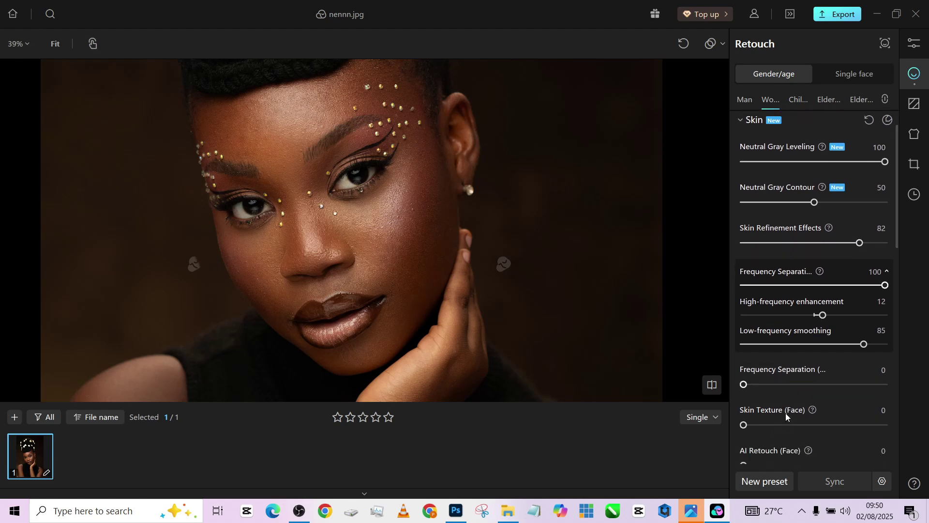
pyautogui.moveTo(775, 442); pyautogui.dragTo(844, 440)
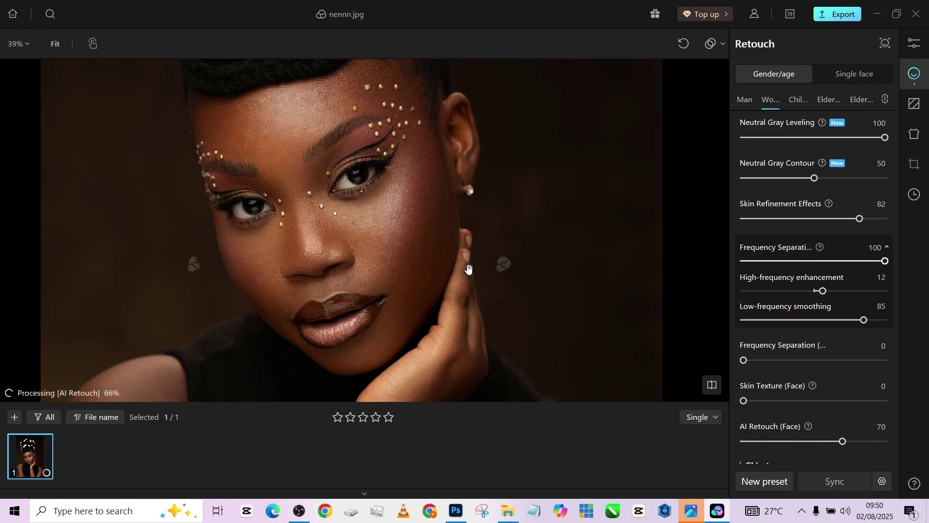
pyautogui.click(774, 219)
pyautogui.moveTo(764, 223); pyautogui.dragTo(718, 219)
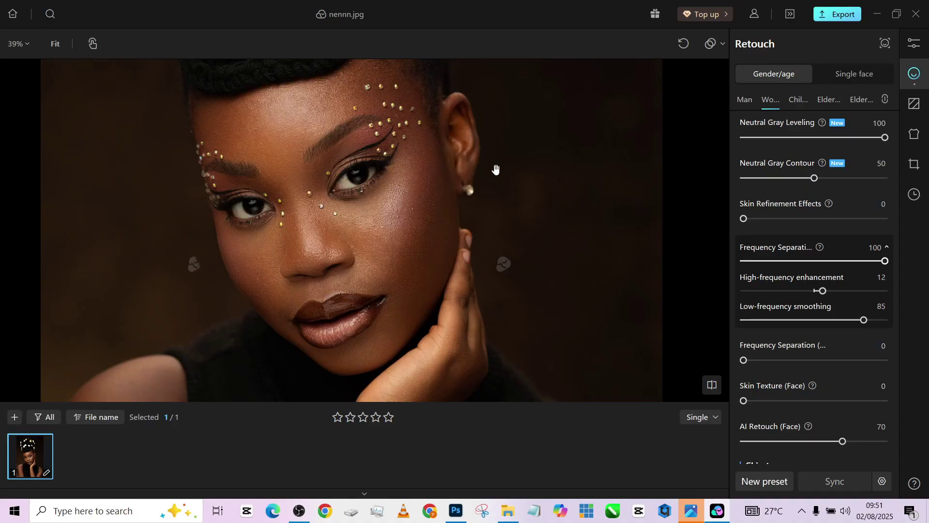
pyautogui.scroll(3, 380, 172)
pyautogui.scroll(-2, 380, 172)
pyautogui.scroll(1, 381, 177)
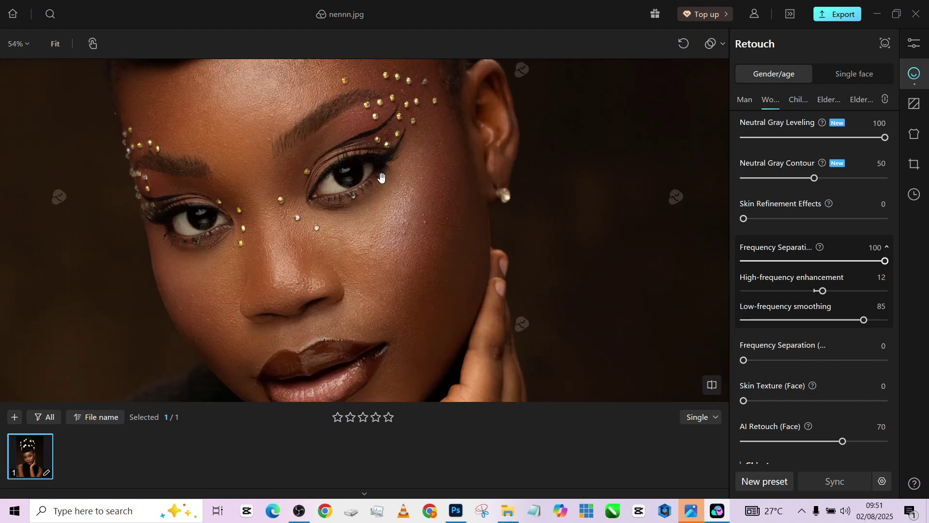
pyautogui.moveTo(843, 441); pyautogui.dragTo(822, 443)
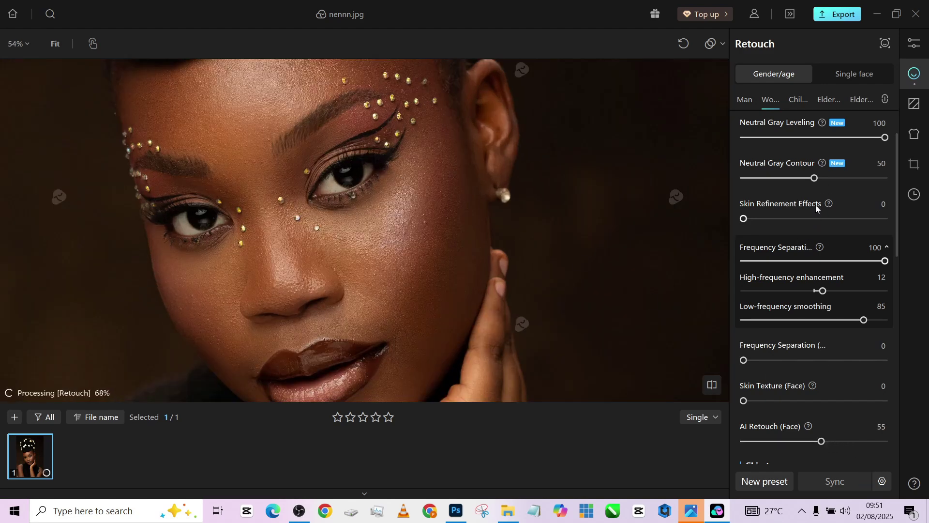
# Step: Set Neutral Gray Contour to 70, Skin Refinement to 19 and High-frequency enhancement to -3
pyautogui.scroll(1, 815, 206)
pyautogui.moveTo(814, 191); pyautogui.dragTo(781, 193)
pyautogui.moveTo(748, 232); pyautogui.dragTo(777, 231)
pyautogui.moveTo(782, 191); pyautogui.dragTo(843, 191)
pyautogui.moveTo(778, 231); pyautogui.dragTo(770, 231)
pyautogui.moveTo(823, 303); pyautogui.dragTo(812, 303)
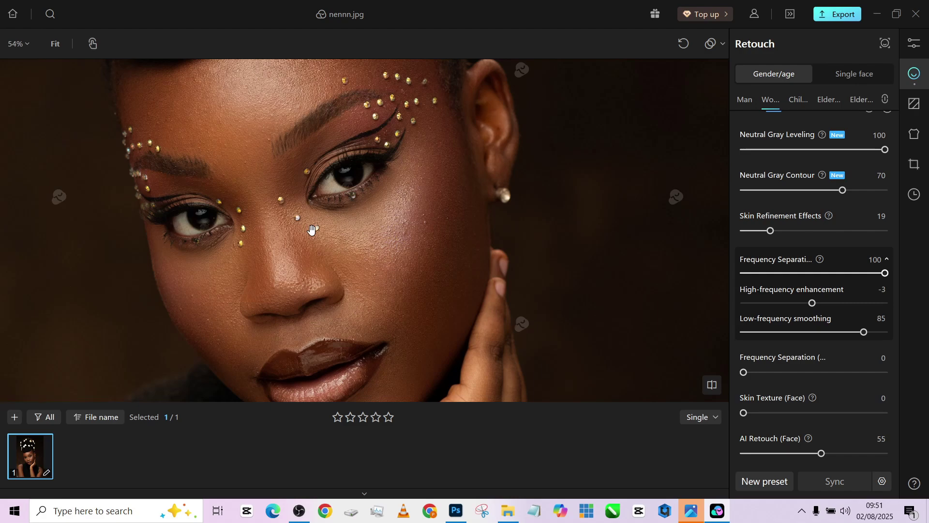
pyautogui.scroll(-4, 342, 200)
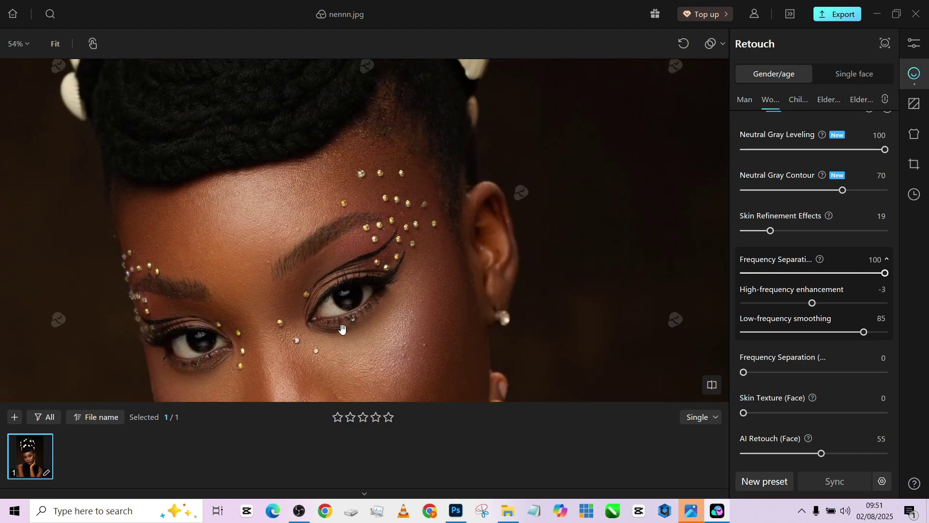
pyautogui.scroll(3, 376, 293)
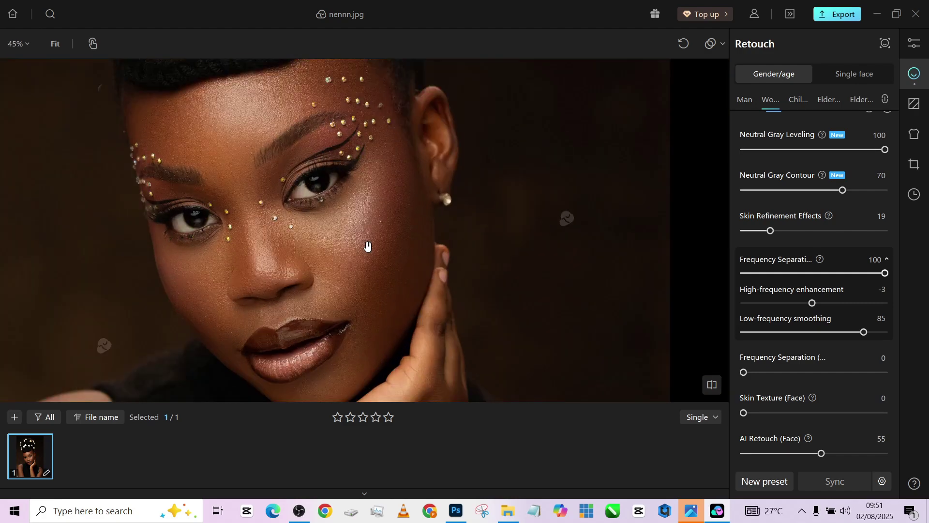
pyautogui.scroll(-5, 443, 205)
pyautogui.scroll(-2, 438, 128)
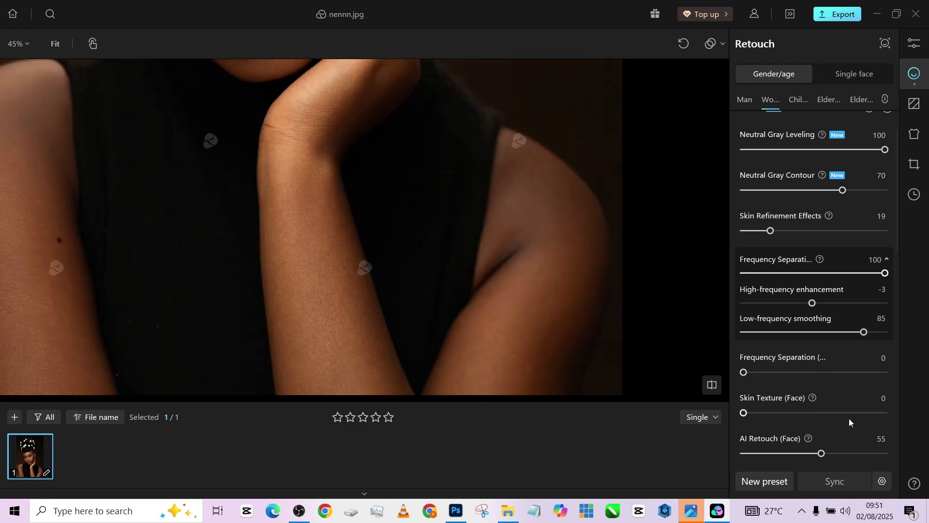
pyautogui.scroll(-2, 849, 418)
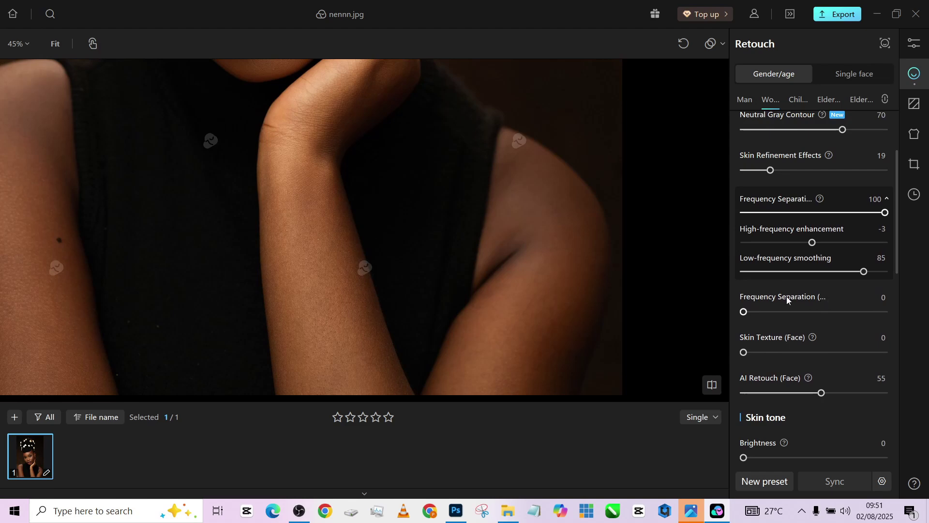
# Step: Adjust the frequency separation smoothing and set Neutral Gray Contour to 82
pyautogui.moveTo(745, 312); pyautogui.dragTo(890, 312)
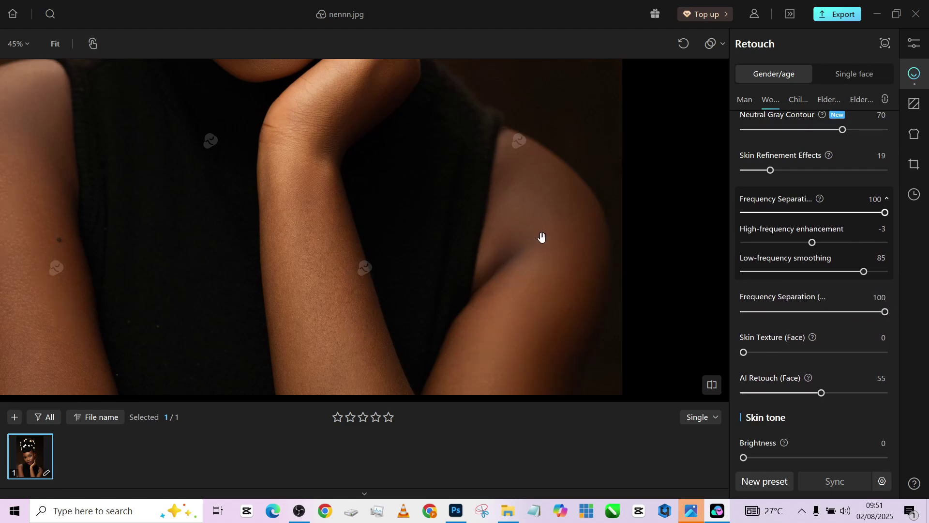
pyautogui.scroll(10, 304, 270)
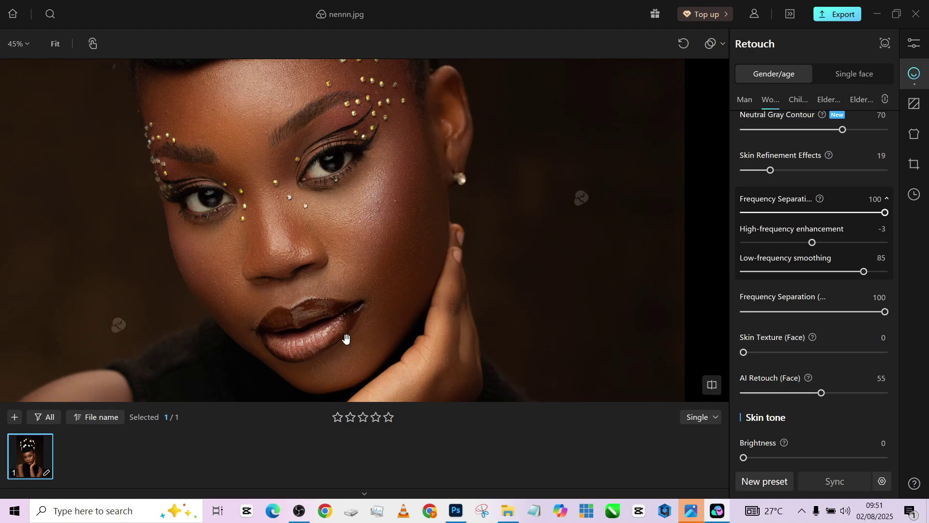
pyautogui.scroll(3, 257, 301)
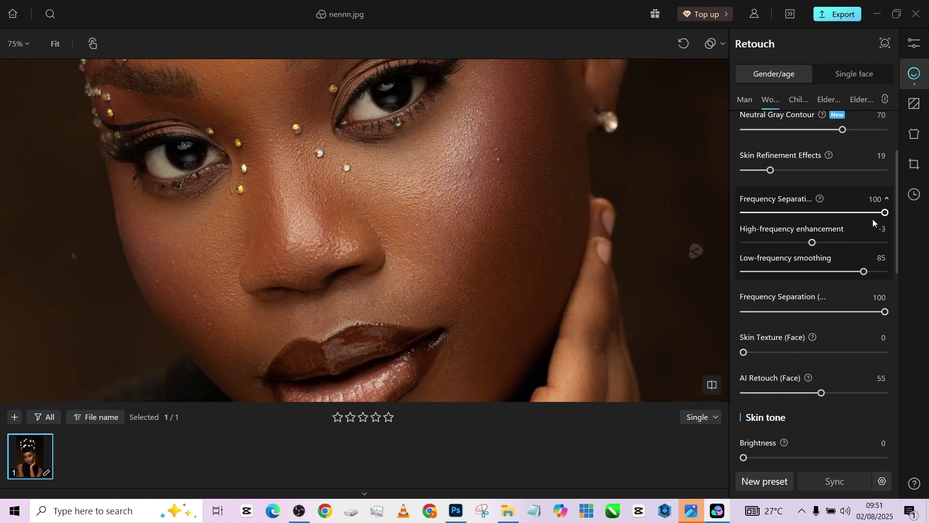
pyautogui.moveTo(874, 214); pyautogui.dragTo(859, 216)
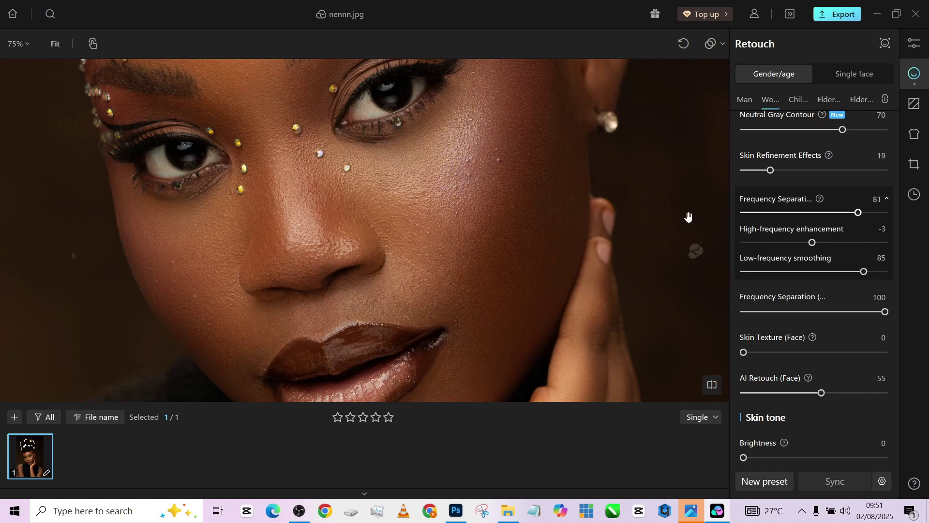
pyautogui.scroll(1, 811, 175)
pyautogui.moveTo(818, 167); pyautogui.dragTo(741, 166)
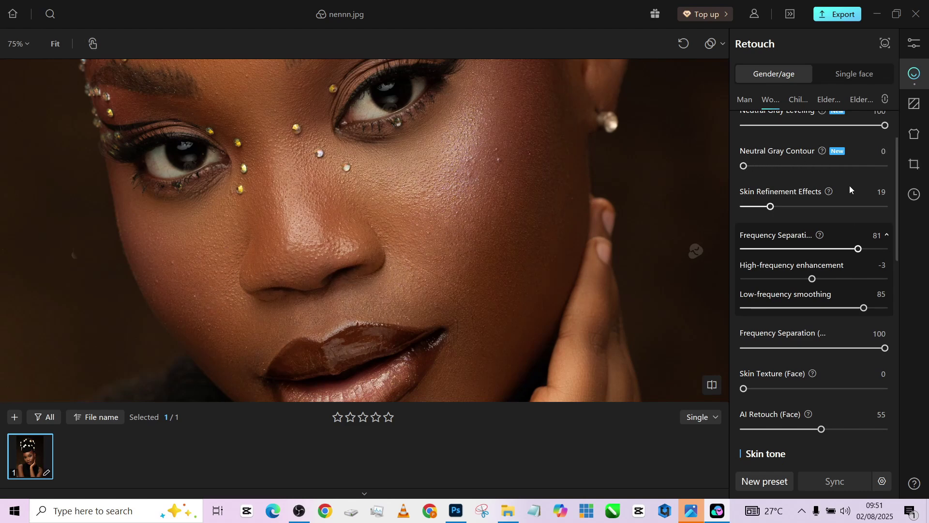
pyautogui.moveTo(847, 168); pyautogui.dragTo(860, 165)
pyautogui.scroll(1, 842, 188)
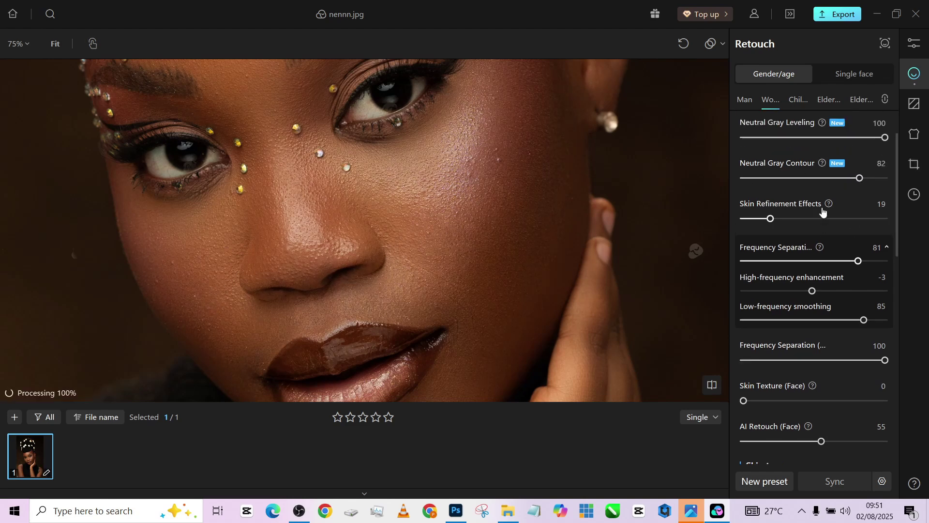
# Step: Set Neutral Gray Leveling to 70, Frequency Separation to 73 and AI Retouch (Face) to 50
pyautogui.moveTo(778, 151); pyautogui.dragTo(843, 151)
pyautogui.moveTo(849, 278); pyautogui.dragTo(743, 275)
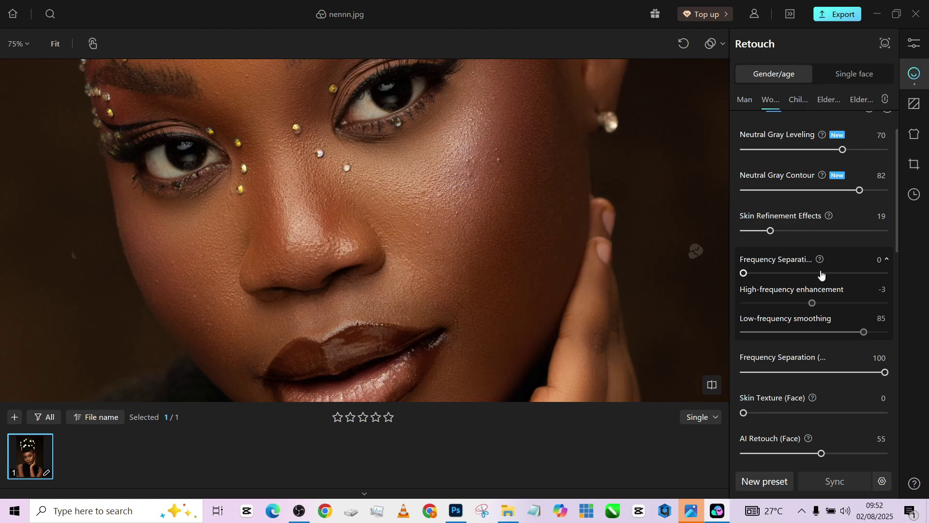
pyautogui.moveTo(823, 274); pyautogui.dragTo(846, 271)
pyautogui.scroll(-1, 815, 338)
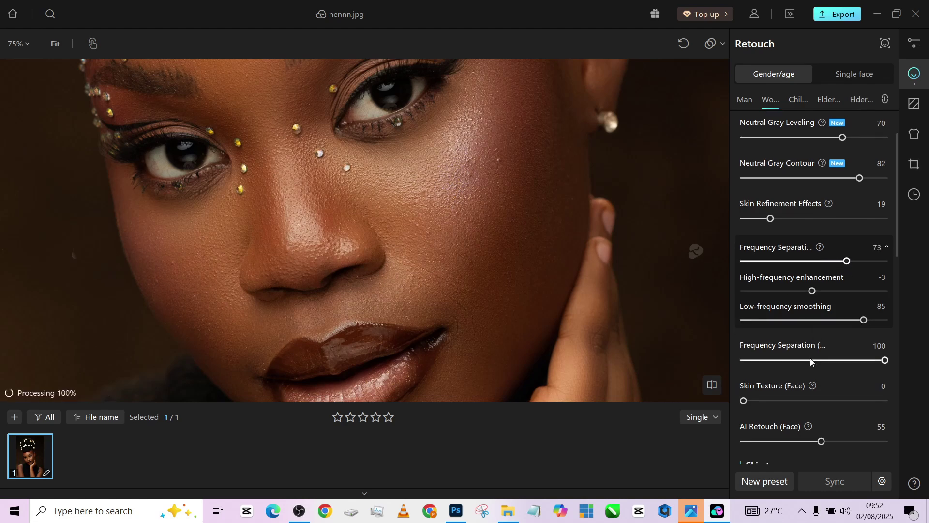
pyautogui.scroll(-3, 810, 364)
pyautogui.moveTo(822, 404); pyautogui.dragTo(693, 404)
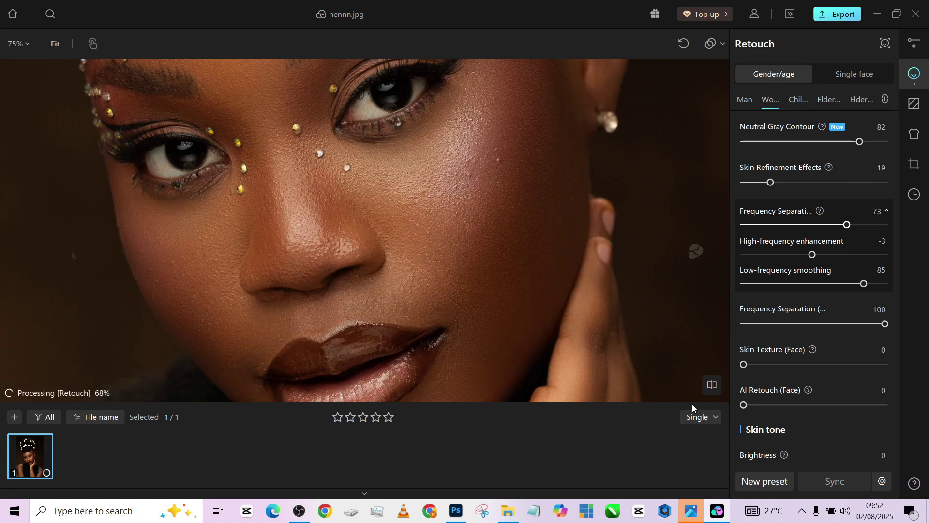
pyautogui.moveTo(780, 366)
pyautogui.mouseDown()
pyautogui.moveTo(801, 365)
pyautogui.moveTo(741, 368)
pyautogui.mouseUp()
pyautogui.moveTo(774, 405); pyautogui.dragTo(814, 405)
# Step: Choose the Natural skin tone at Intensity 29 and warm its Temperature to 71
pyautogui.scroll(-3, 547, 253)
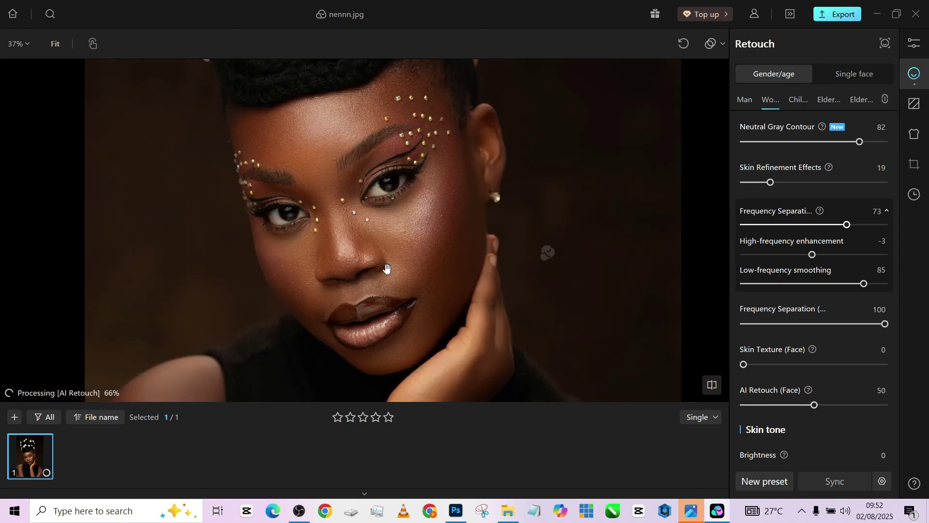
pyautogui.scroll(2, 436, 213)
pyautogui.scroll(-3, 435, 213)
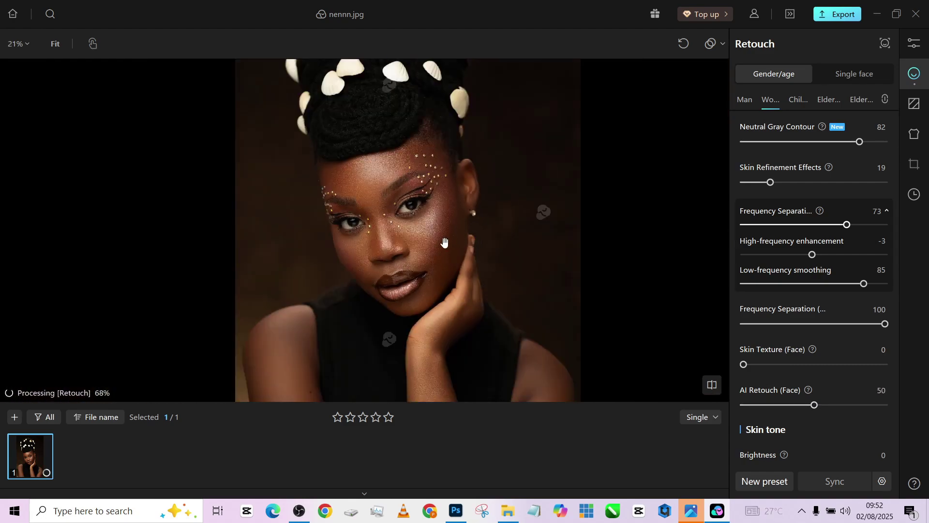
pyautogui.scroll(-1, 788, 394)
pyautogui.scroll(-3, 788, 394)
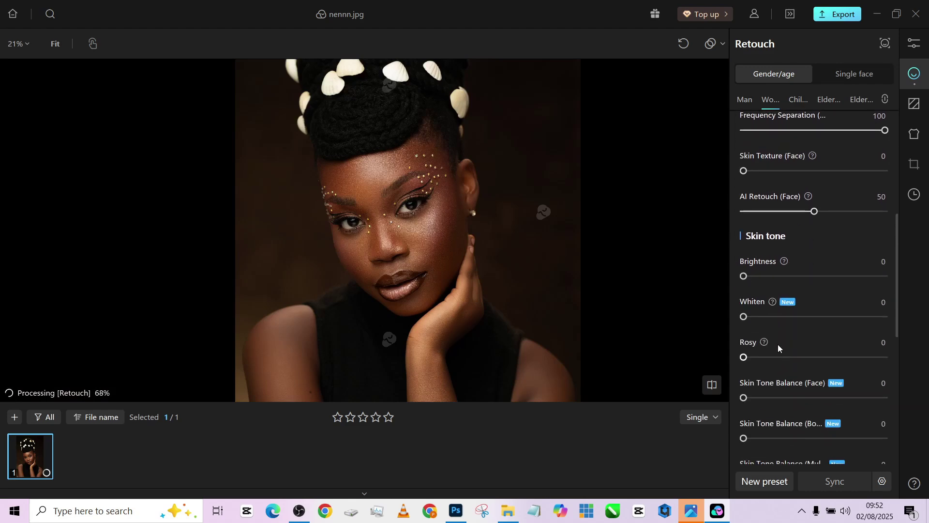
pyautogui.scroll(-2, 443, 286)
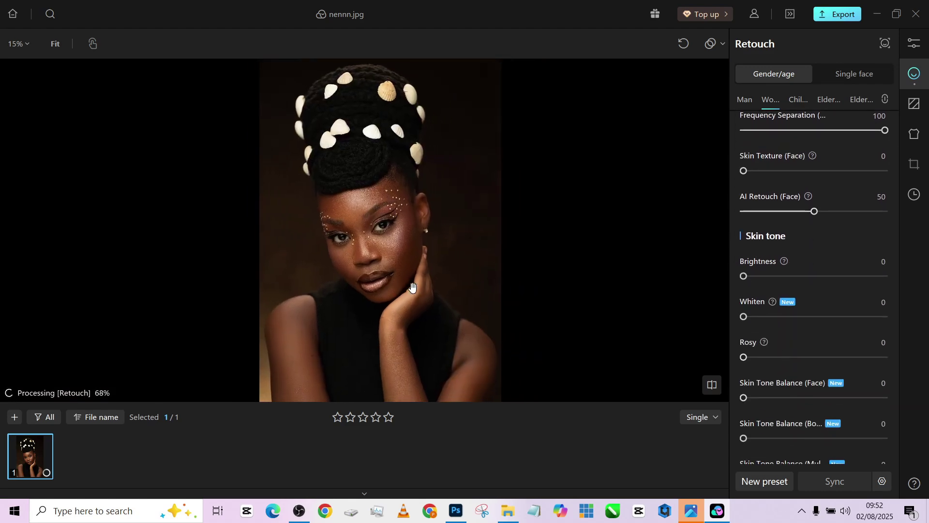
pyautogui.scroll(-1, 769, 381)
pyautogui.scroll(-3, 769, 381)
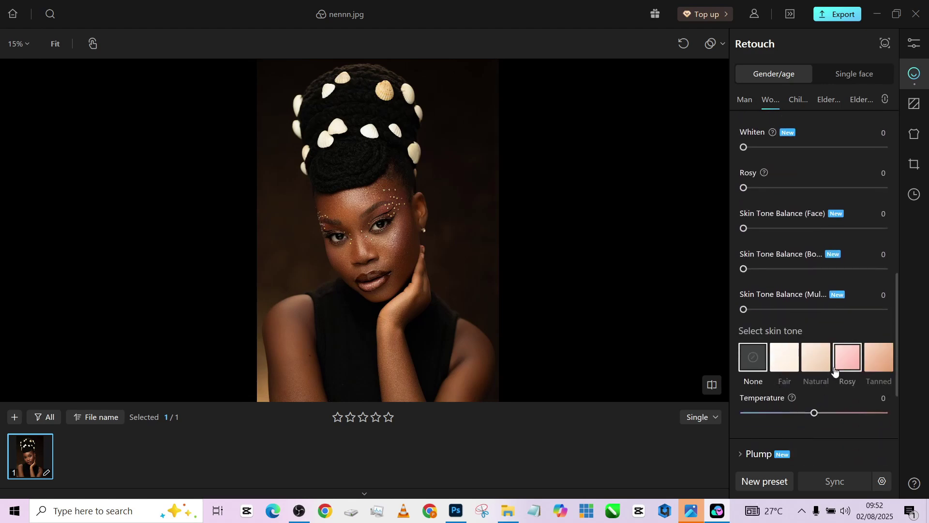
pyautogui.click(874, 357)
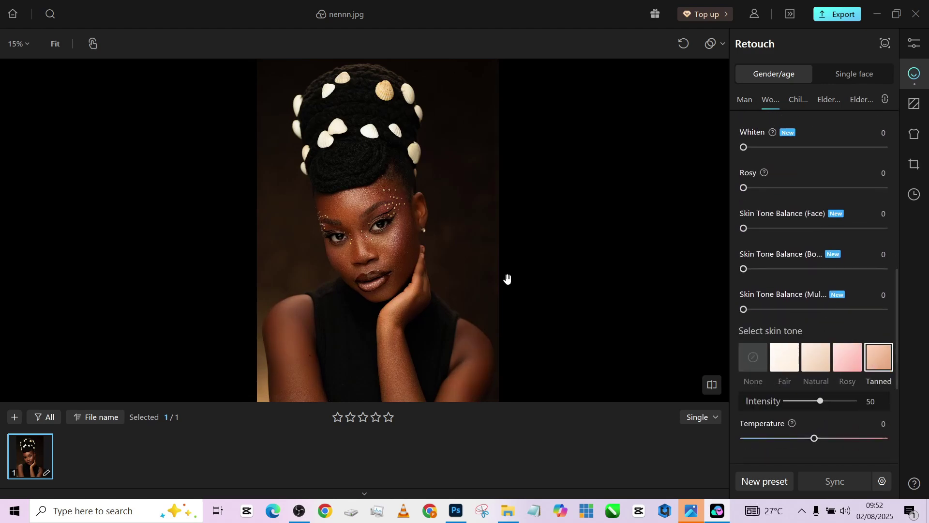
pyautogui.click(814, 363)
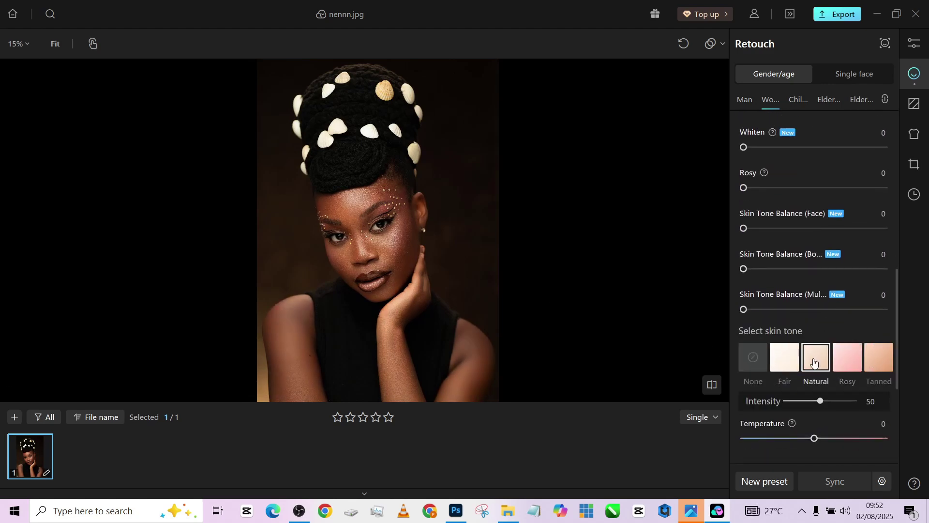
pyautogui.moveTo(850, 442); pyautogui.dragTo(864, 439)
pyautogui.scroll(-1, 401, 291)
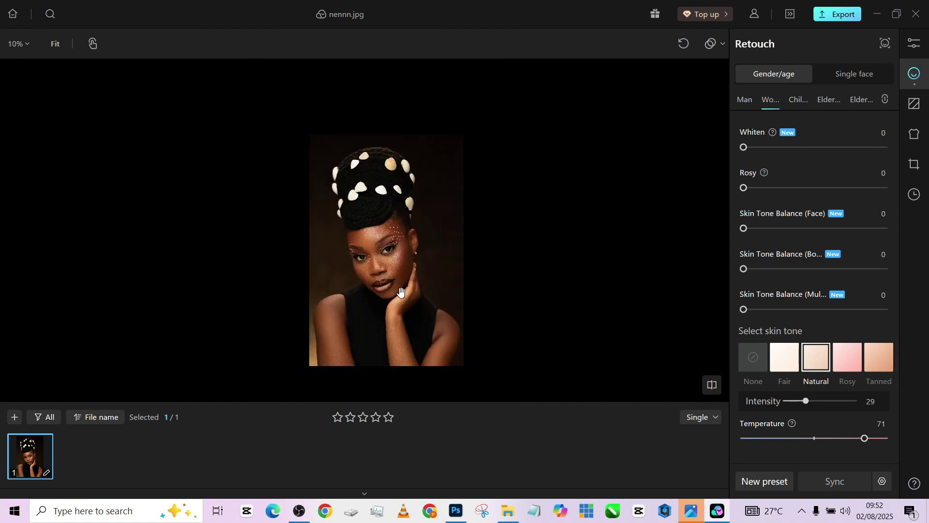
pyautogui.scroll(5, 401, 291)
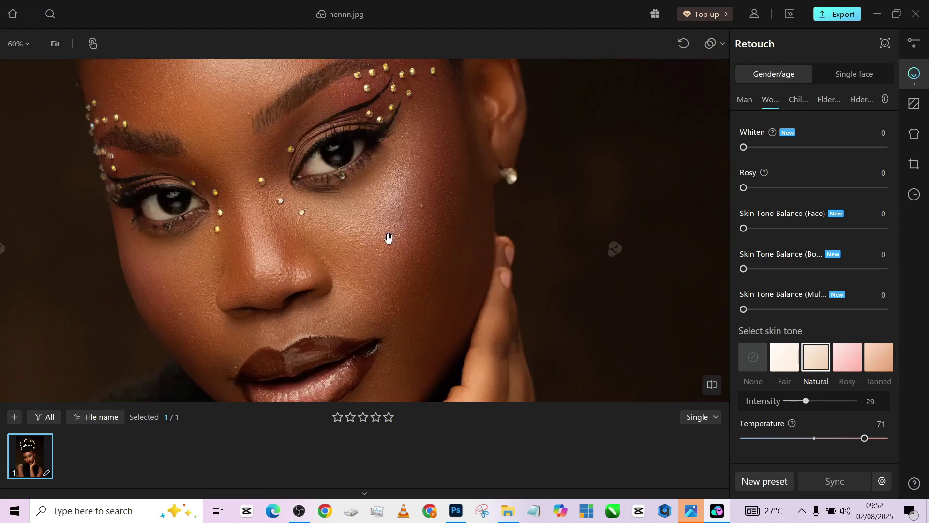
pyautogui.scroll(-3, 405, 197)
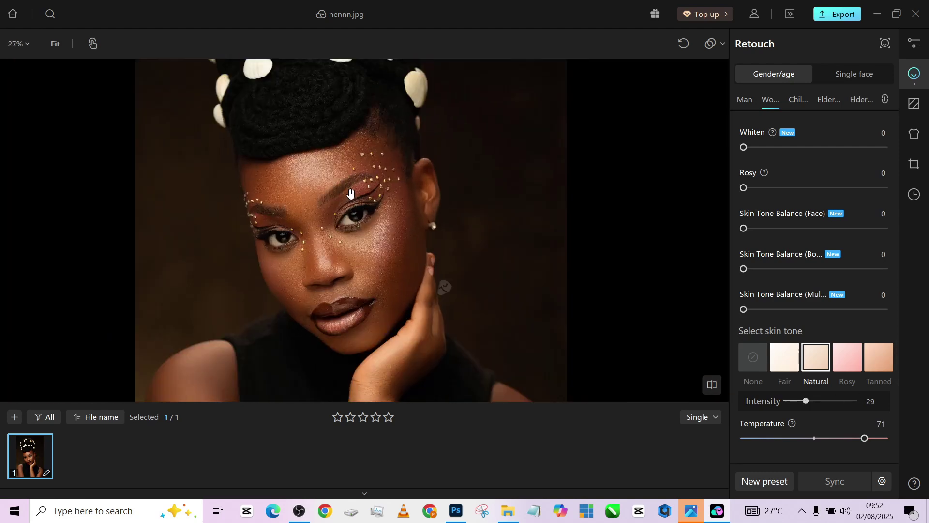
pyautogui.scroll(1, 351, 194)
pyautogui.scroll(-1, 827, 310)
pyautogui.scroll(-2, 828, 316)
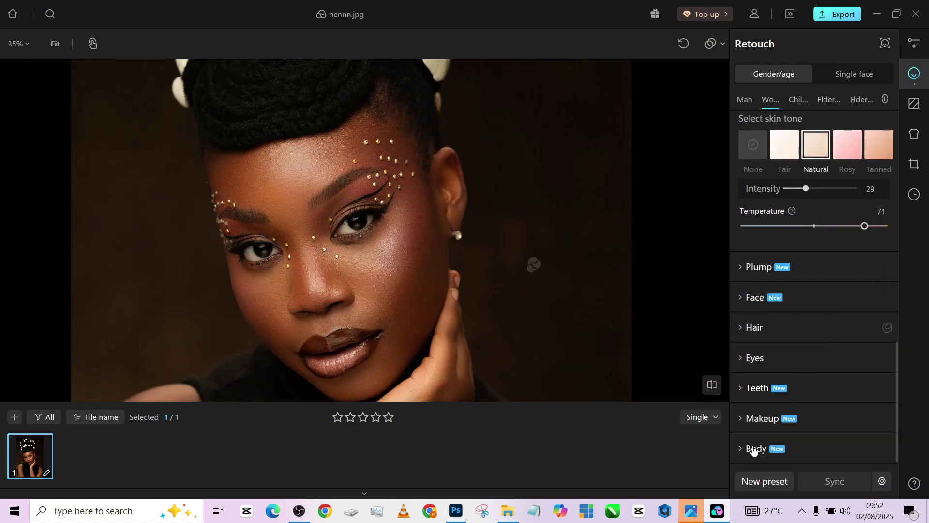
# Step: Expand Makeup and raise Highlights and Shadows to 100
pyautogui.click(746, 412)
pyautogui.scroll(-3, 811, 438)
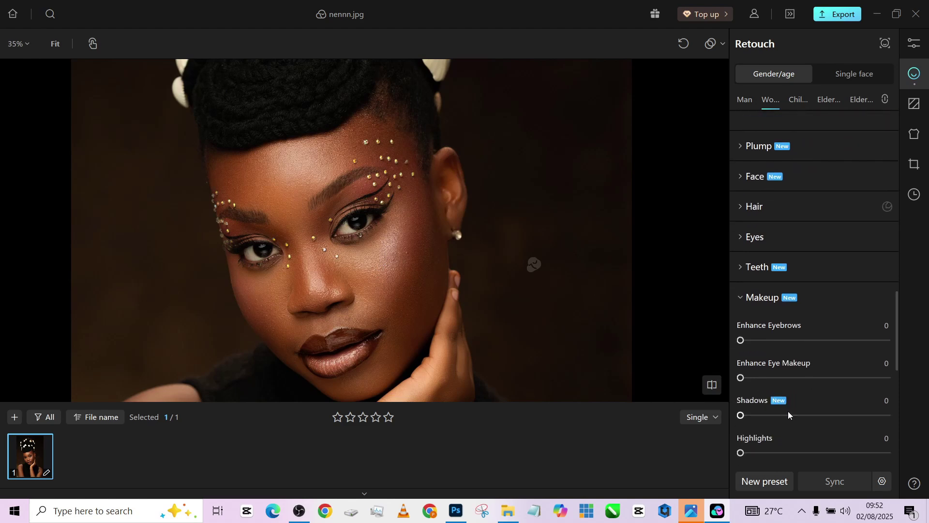
pyautogui.moveTo(782, 393); pyautogui.dragTo(893, 392)
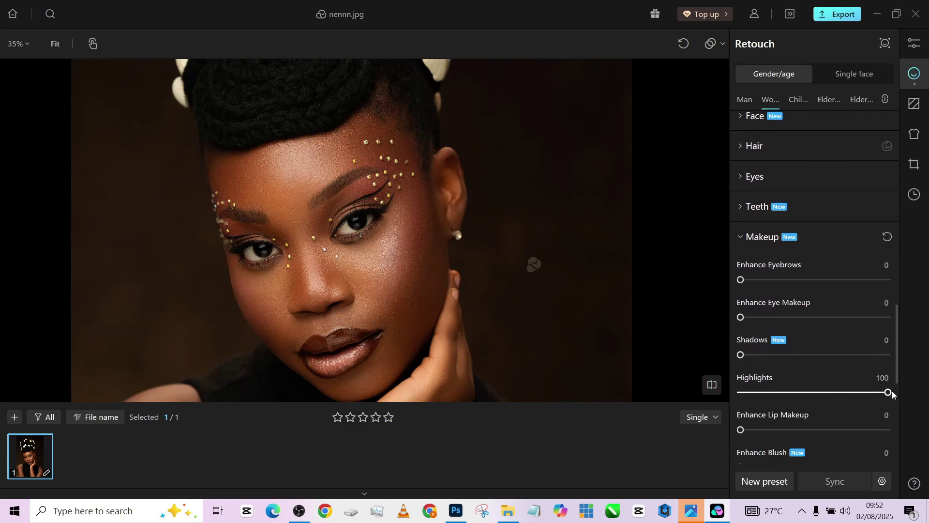
pyautogui.moveTo(811, 356); pyautogui.dragTo(917, 352)
pyautogui.scroll(-3, 546, 288)
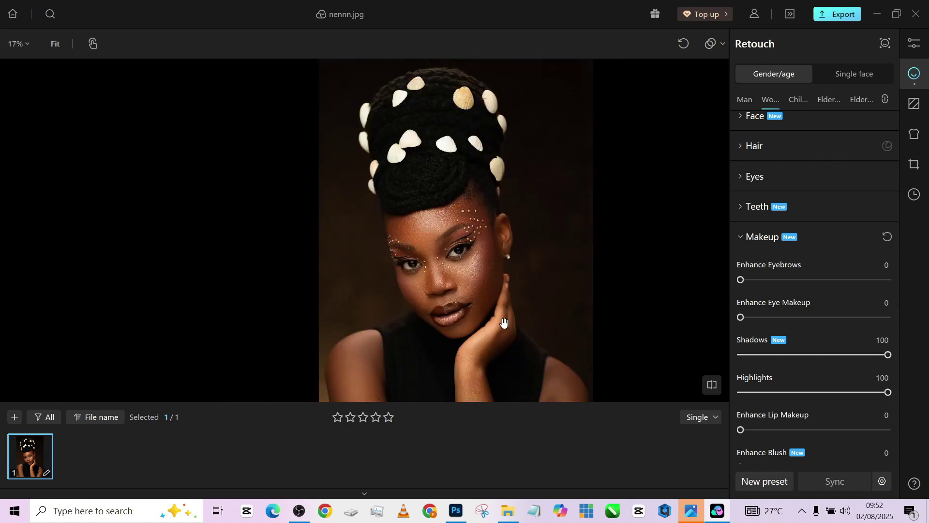
pyautogui.moveTo(502, 325); pyautogui.dragTo(419, 320)
# Step: Set Enhance Eyebrows to 69 and Enhance Eye Makeup to 100
pyautogui.scroll(3, 419, 320)
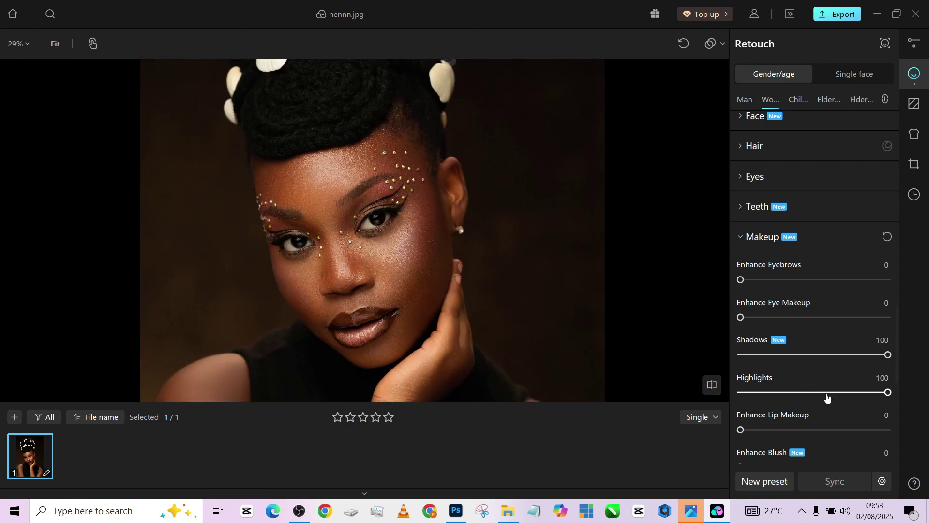
pyautogui.scroll(1, 777, 268)
pyautogui.scroll(-2, 774, 380)
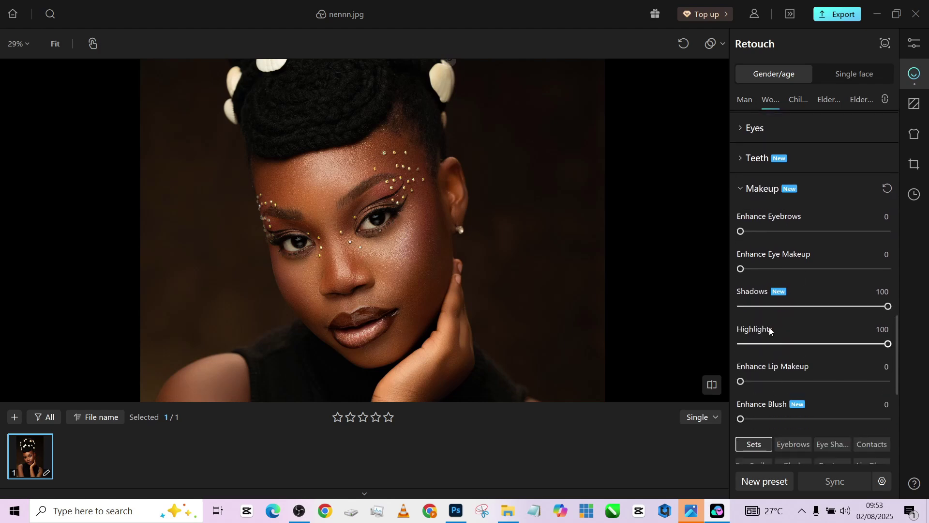
pyautogui.scroll(2, 768, 327)
pyautogui.moveTo(769, 328); pyautogui.dragTo(843, 329)
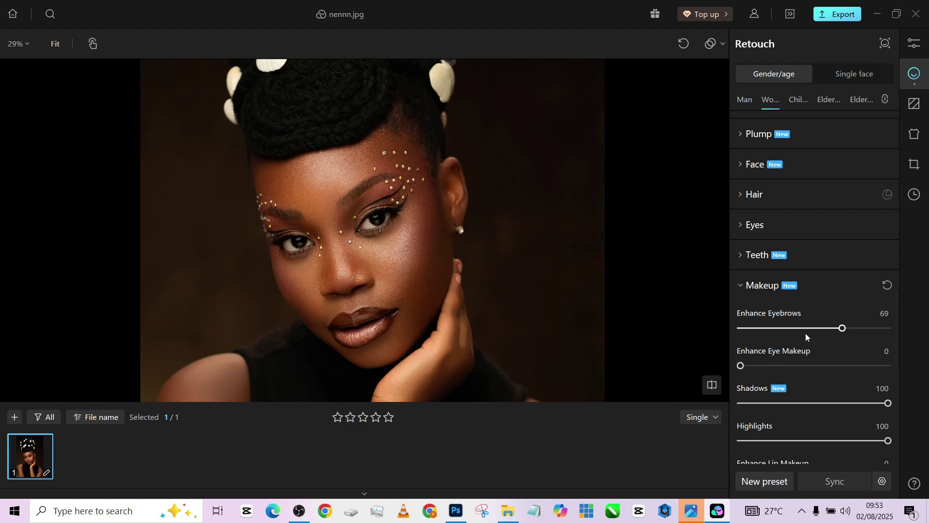
pyautogui.moveTo(786, 366); pyautogui.dragTo(893, 366)
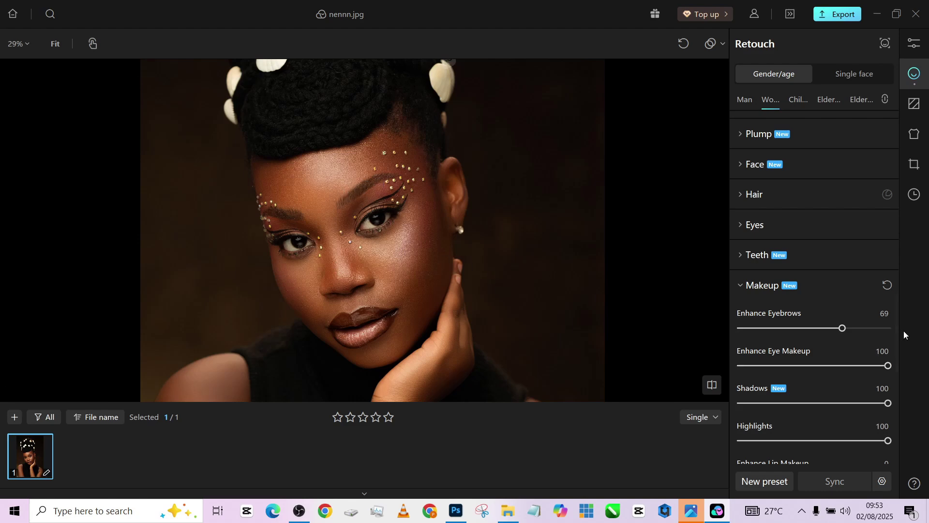
pyautogui.scroll(-5, 792, 355)
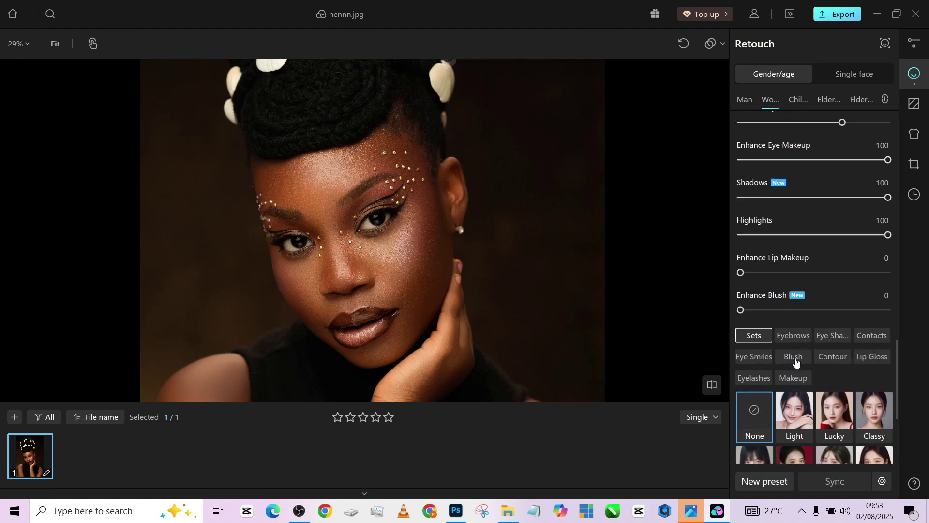
# Step: Browse makeup presets: full makeup, eyelash, blush, contour, lip gloss, contact lens, eye shadow, eyebrow
pyautogui.click(799, 378)
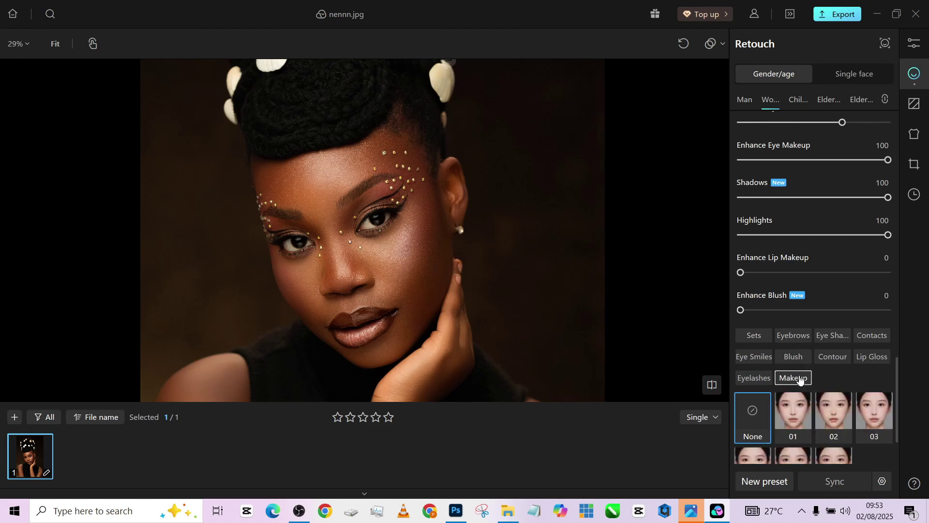
pyautogui.click(753, 378)
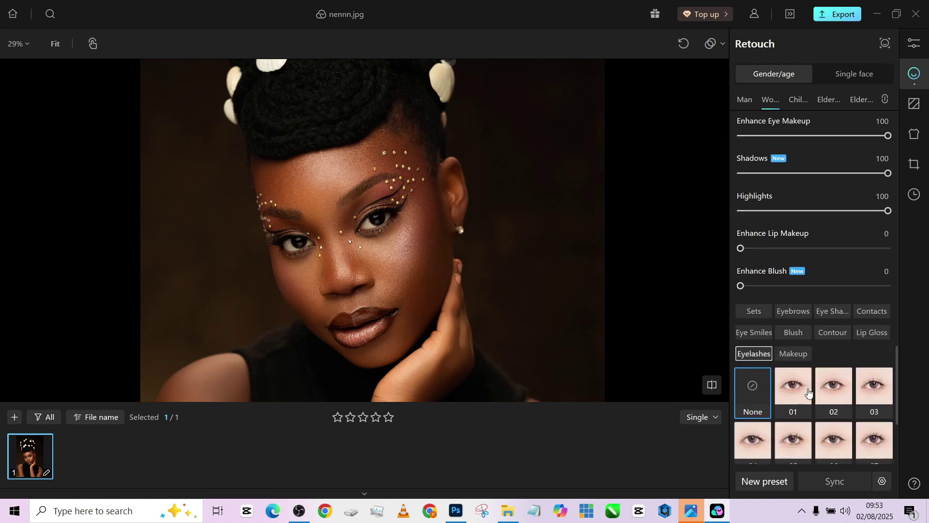
pyautogui.click(789, 335)
pyautogui.click(830, 339)
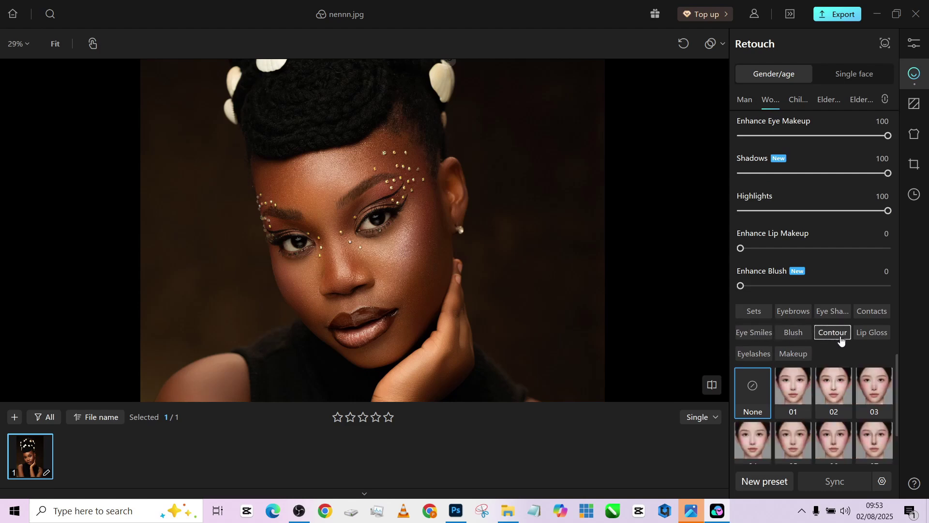
pyautogui.click(876, 335)
pyautogui.click(872, 315)
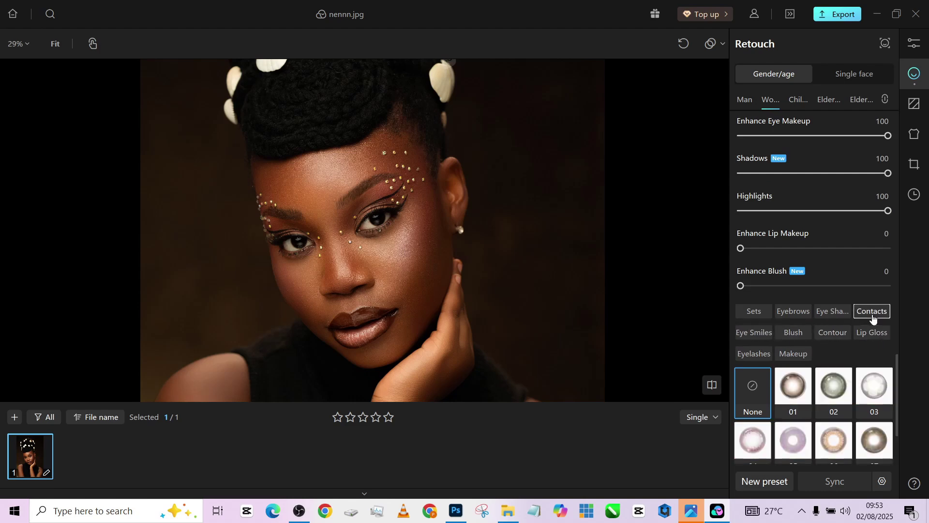
pyautogui.click(835, 315)
pyautogui.click(794, 315)
pyautogui.scroll(2, 818, 341)
# Step: Add the Jelly studio catchlight to both eyes from the eye adjustments
pyautogui.scroll(2, 818, 337)
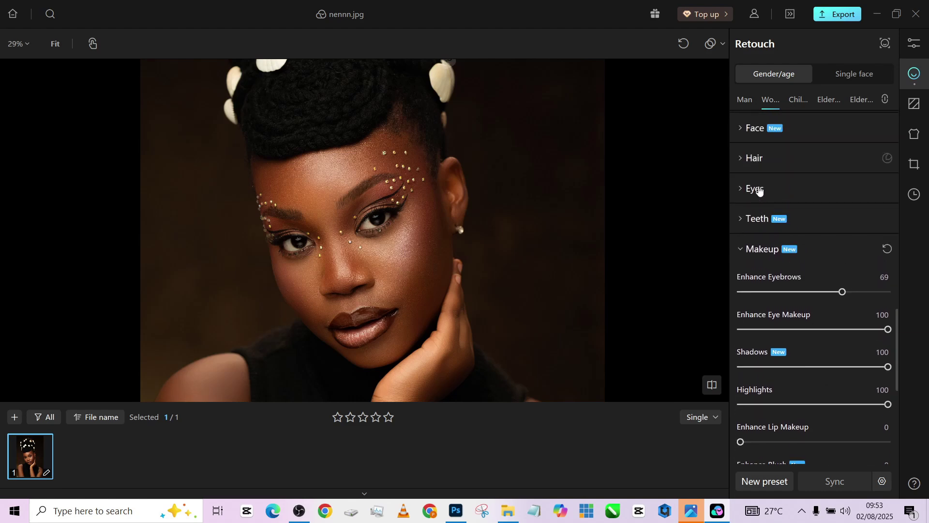
pyautogui.click(758, 189)
pyautogui.scroll(-1, 797, 304)
pyautogui.scroll(-1, 797, 305)
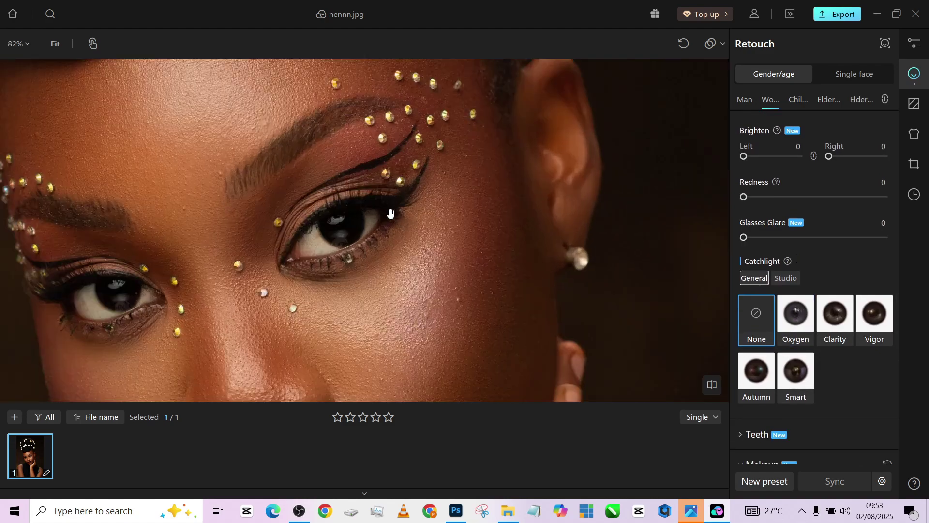
pyautogui.scroll(2, 400, 284)
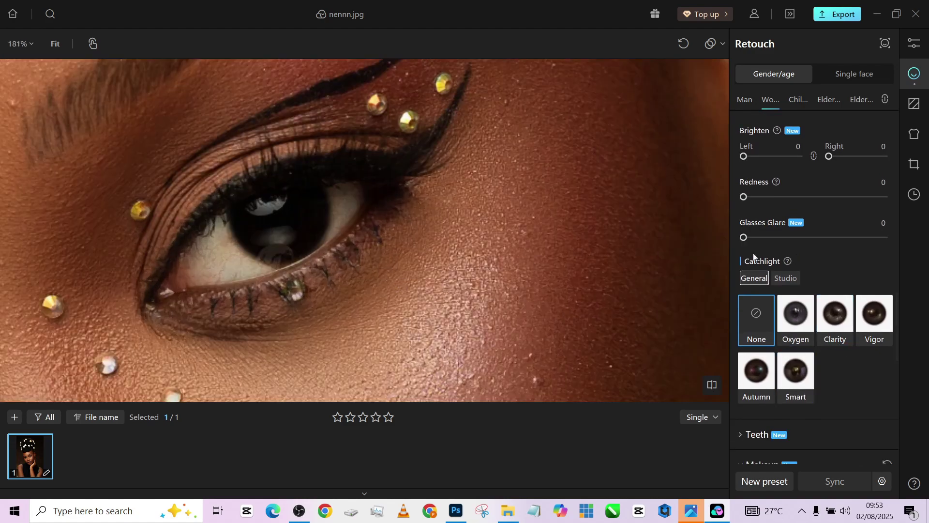
pyautogui.click(787, 279)
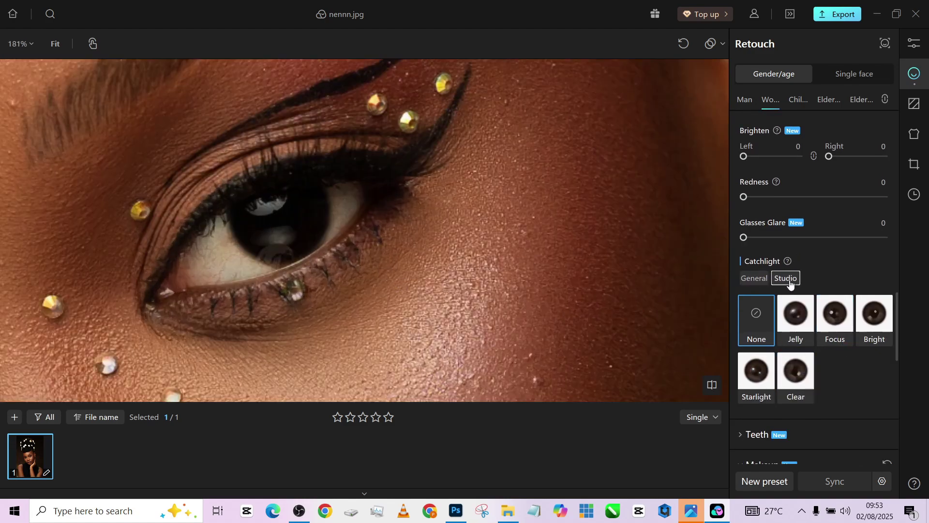
pyautogui.click(800, 320)
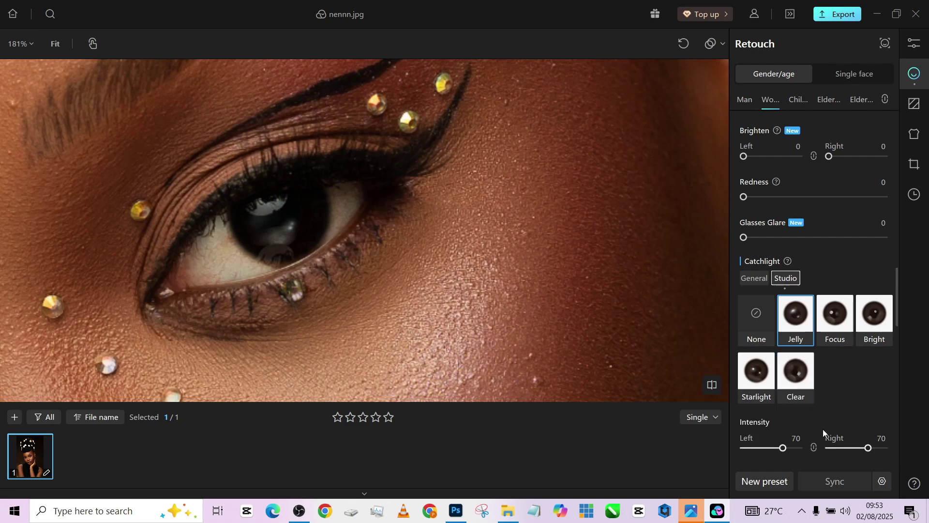
# Step: Raise the Jelly catchlight intensity to 92 and rotate it all the way to 100
pyautogui.scroll(-1, 802, 450)
pyautogui.moveTo(785, 423); pyautogui.dragTo(800, 416)
pyautogui.scroll(-4, 793, 421)
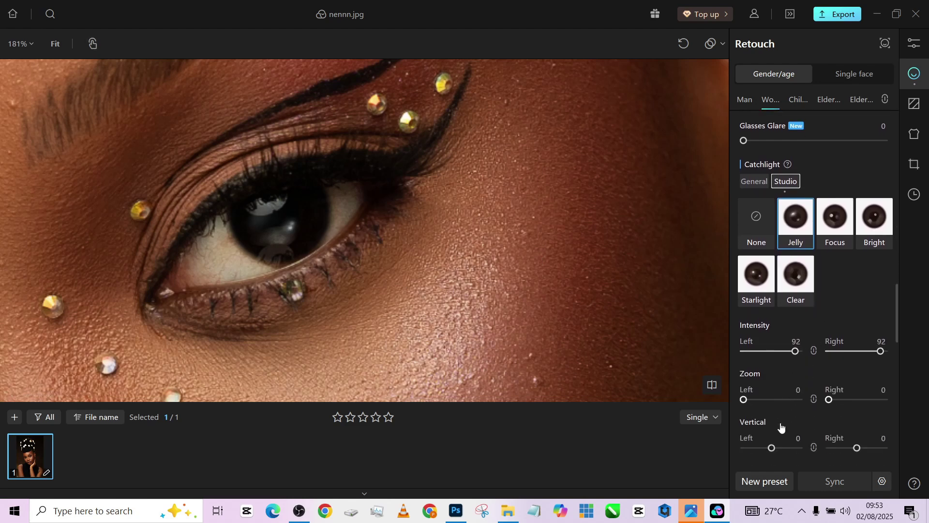
pyautogui.scroll(-3, 783, 426)
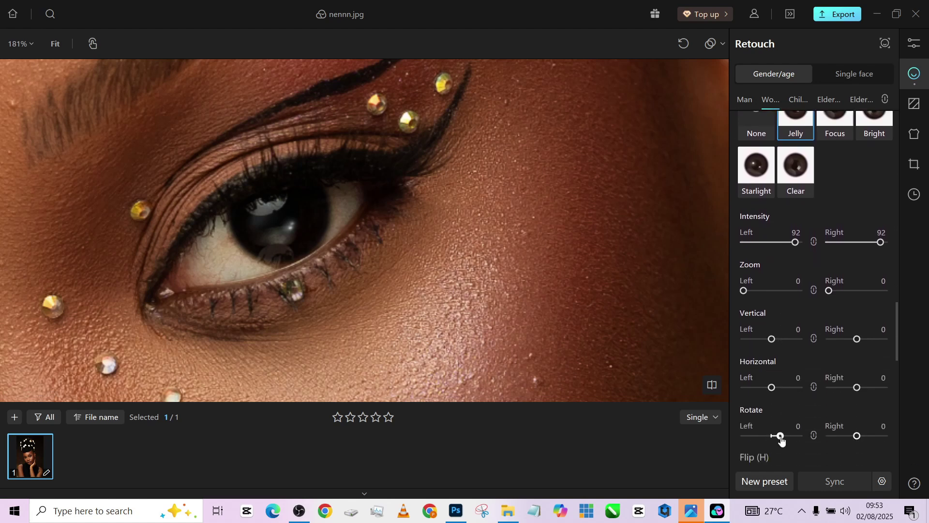
pyautogui.moveTo(781, 440); pyautogui.dragTo(781, 439)
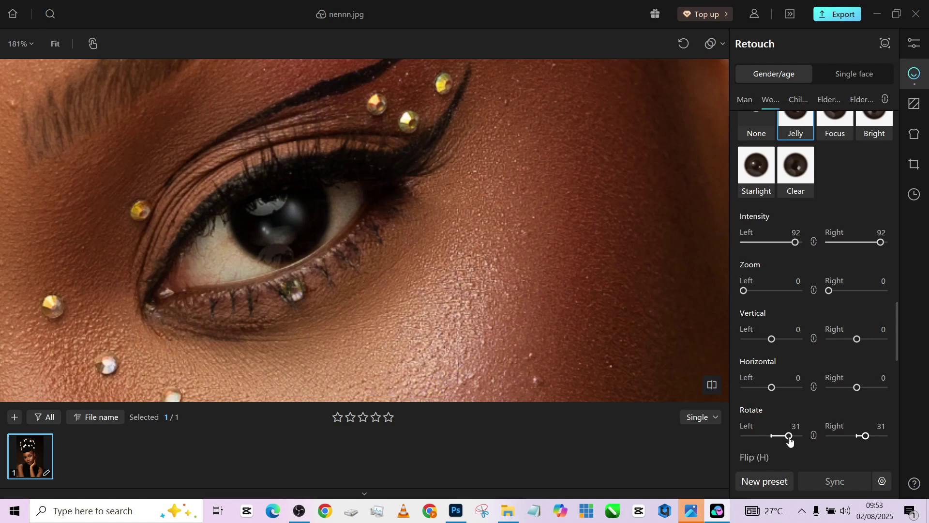
pyautogui.click(790, 436)
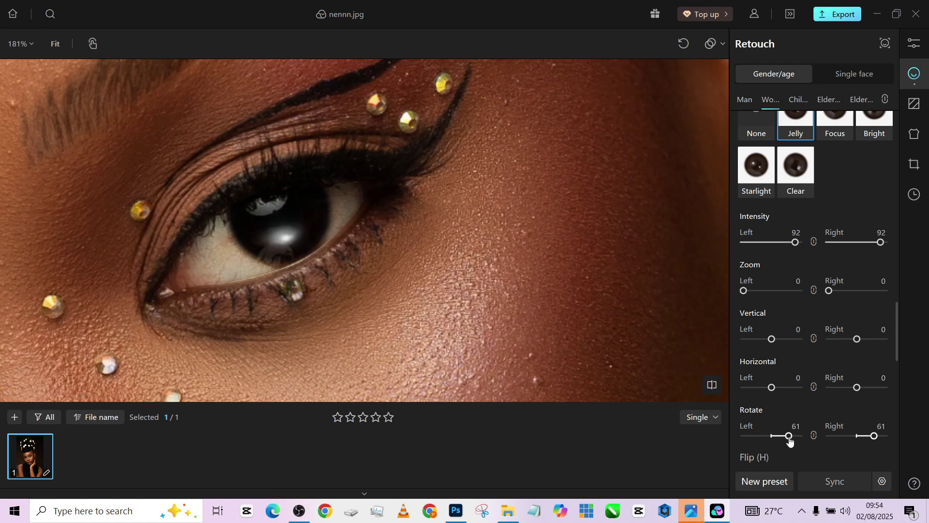
pyautogui.click(799, 440)
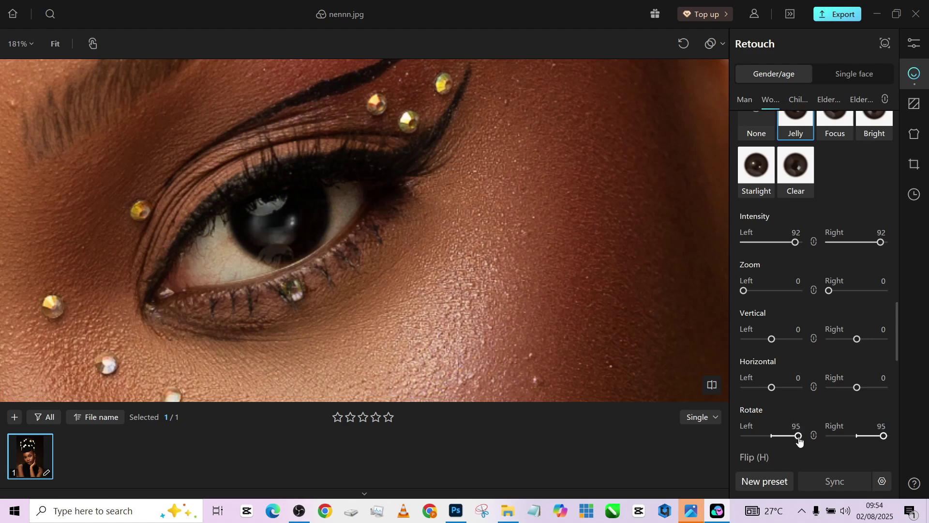
pyautogui.moveTo(799, 440); pyautogui.dragTo(805, 436)
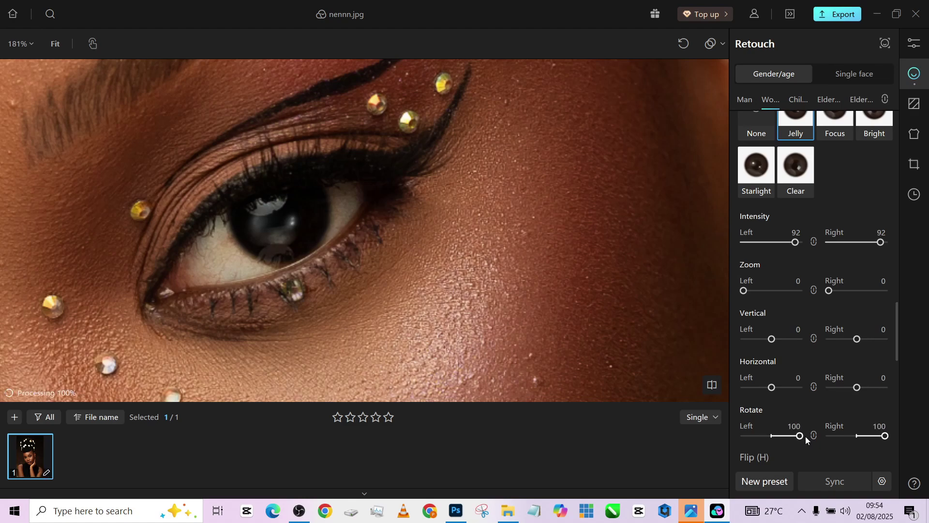
pyautogui.scroll(-3, 470, 265)
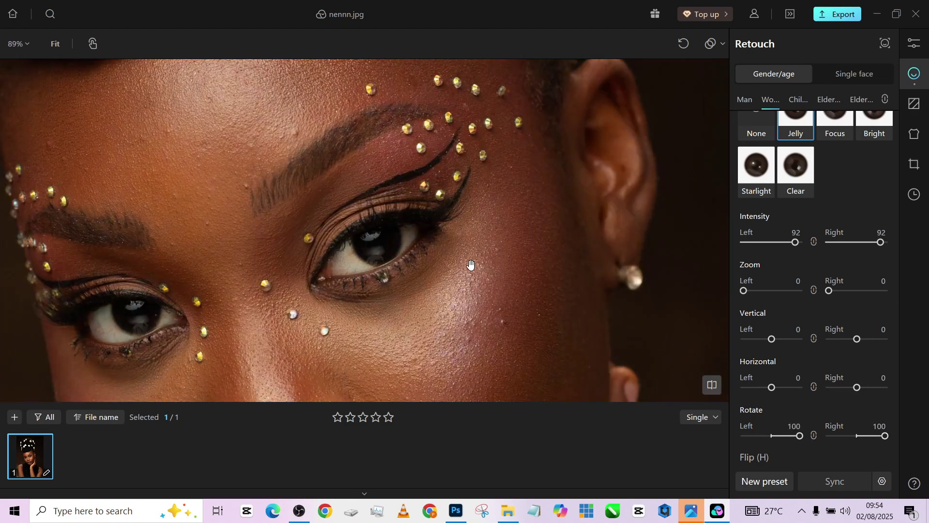
pyautogui.scroll(-6, 470, 264)
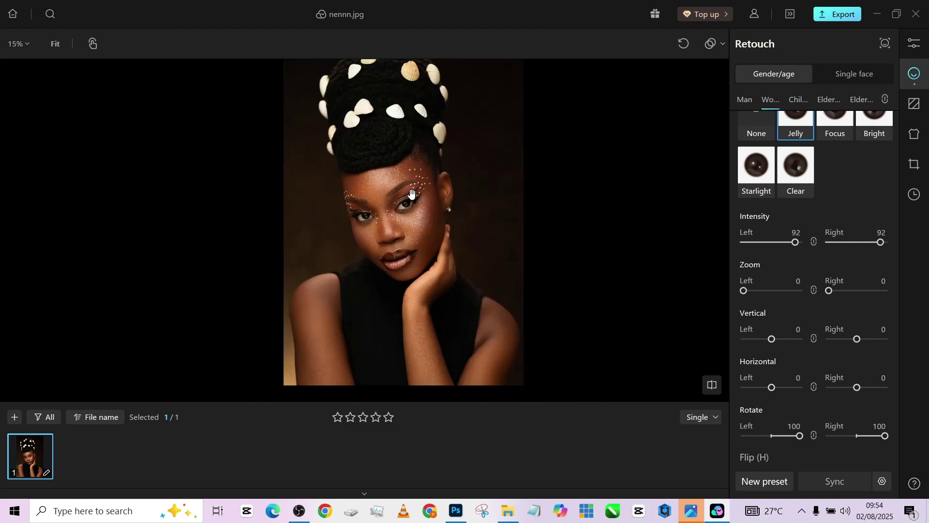
# Step: In Color Adjustment, expand Tone and White Balance, warm the temperature slightly and set vibrance to 15
pyautogui.click(915, 45)
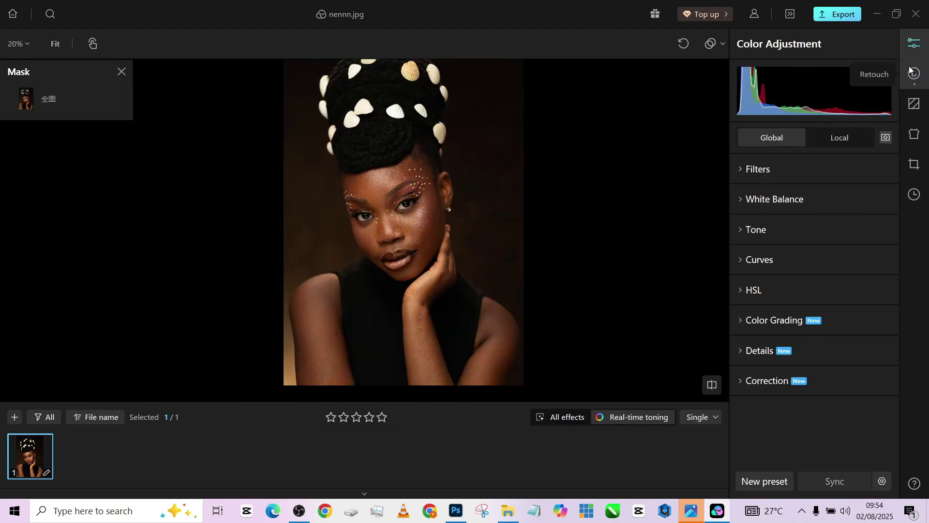
pyautogui.click(753, 230)
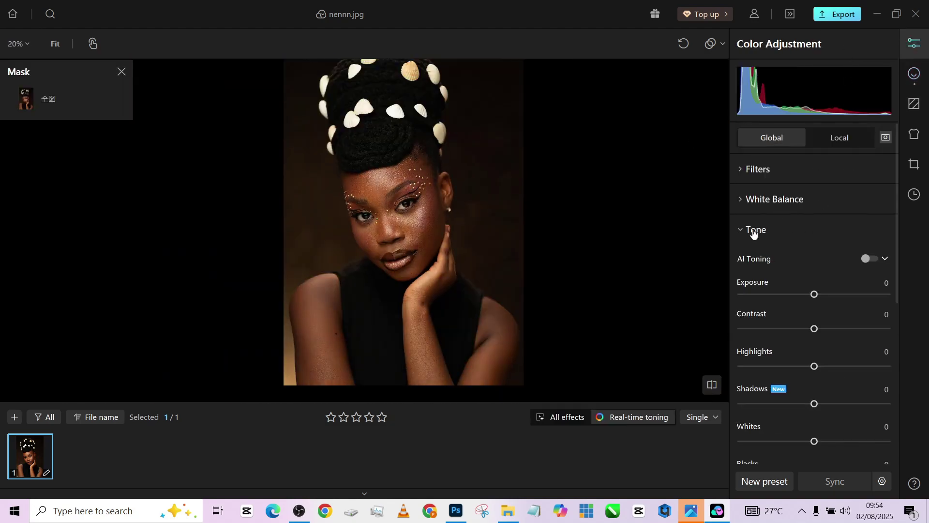
pyautogui.scroll(-1, 813, 336)
pyautogui.scroll(1, 813, 341)
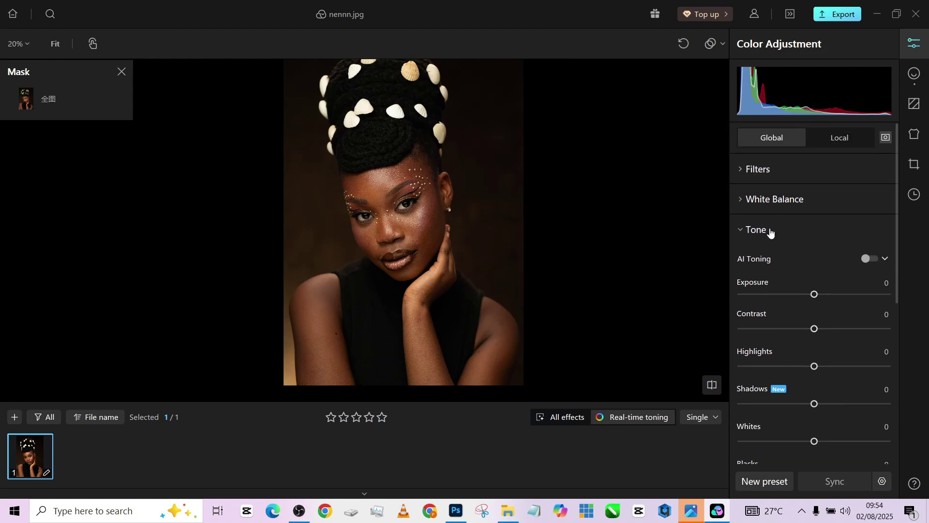
pyautogui.click(770, 210)
pyautogui.moveTo(813, 245); pyautogui.dragTo(819, 246)
pyautogui.scroll(-5, 815, 310)
pyautogui.scroll(-5, 801, 344)
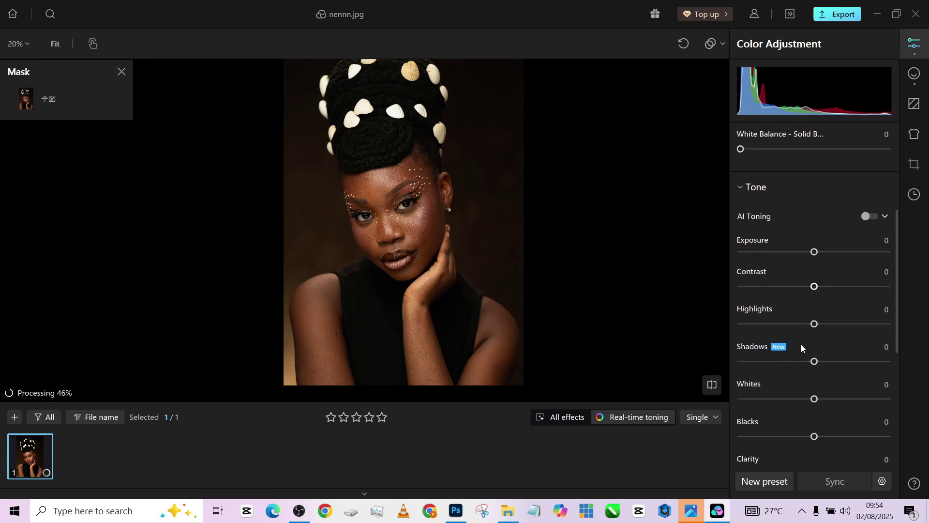
pyautogui.moveTo(817, 395); pyautogui.dragTo(826, 392)
pyautogui.scroll(1, 750, 279)
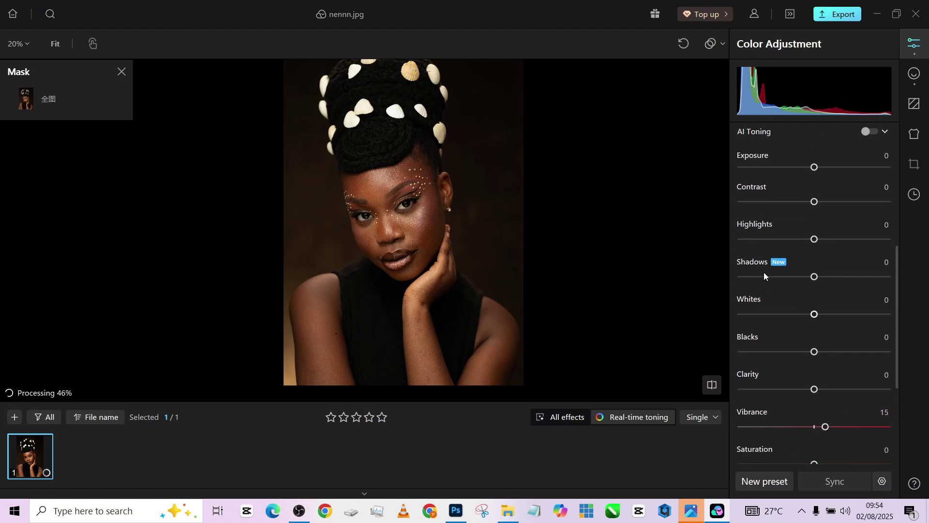
# Step: Raise Contrast and Highlights to 9 and nudge the temperature warmer
pyautogui.click(821, 202)
pyautogui.click(820, 239)
pyautogui.moveTo(814, 278); pyautogui.dragTo(810, 278)
pyautogui.scroll(3, 843, 236)
pyautogui.scroll(2, 836, 218)
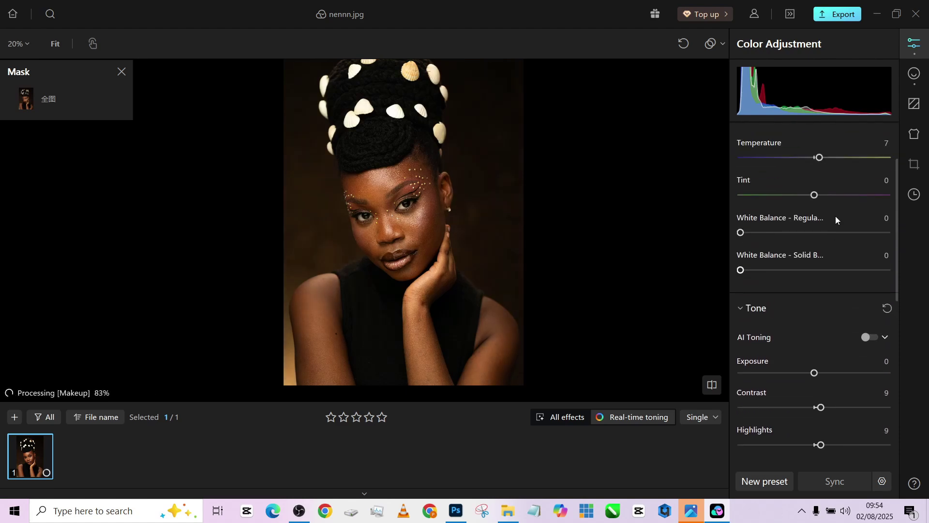
pyautogui.click(818, 158)
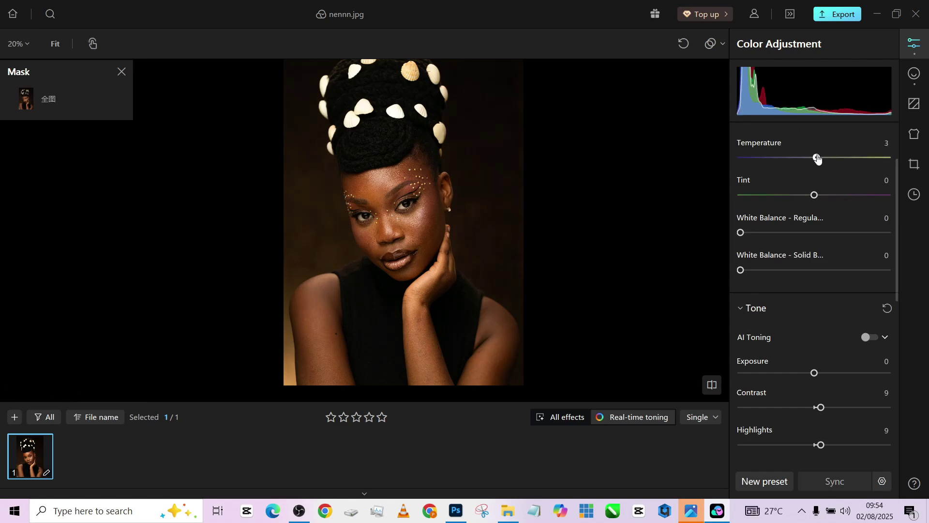
# Step: Check the catchlight zoomed on the eyes, then reset Temperature to 0
pyautogui.moveTo(460, 235); pyautogui.dragTo(423, 271)
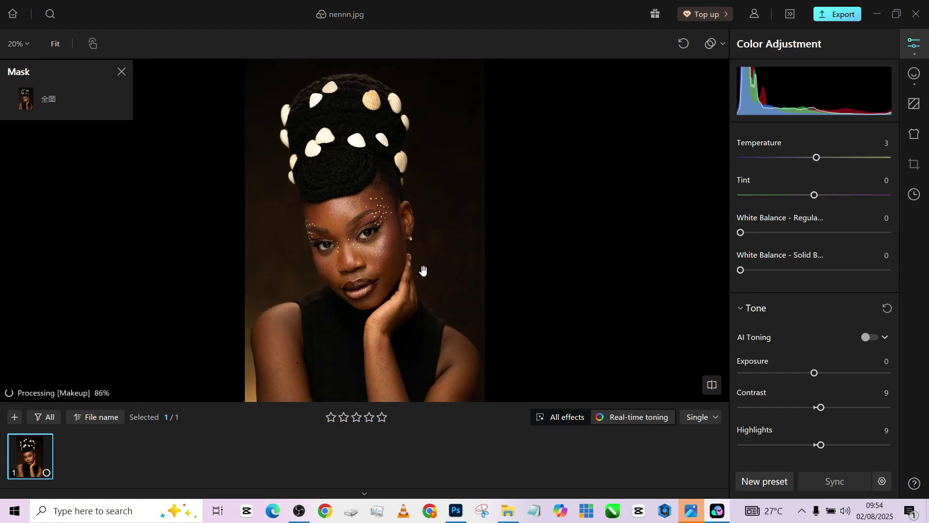
pyautogui.click(913, 75)
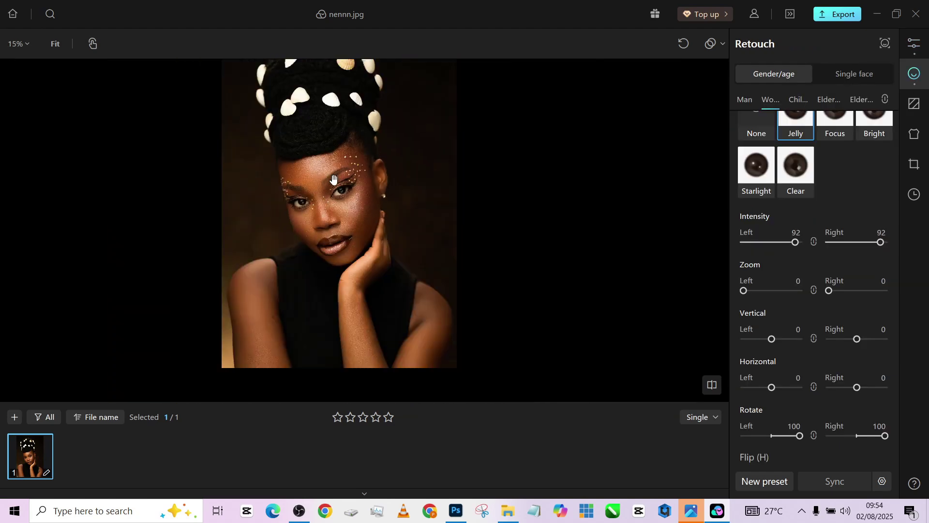
pyautogui.click(796, 131)
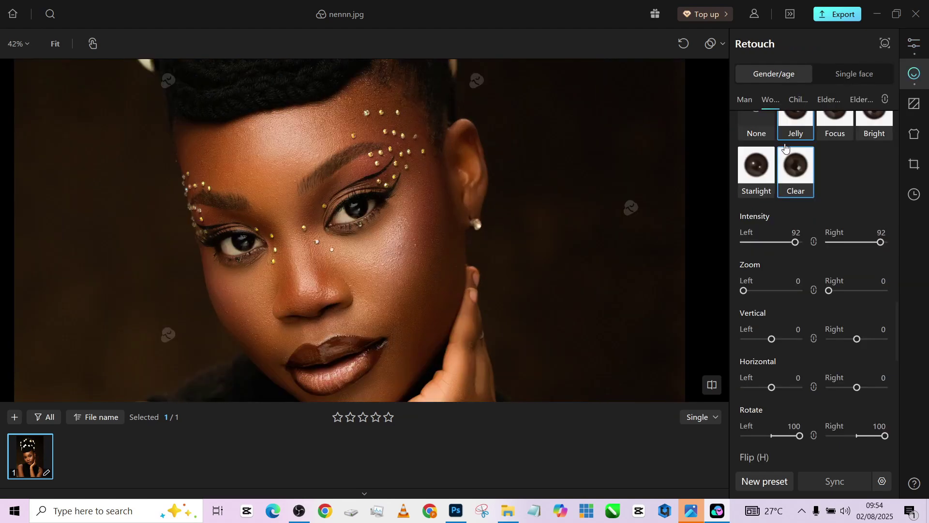
pyautogui.click(914, 44)
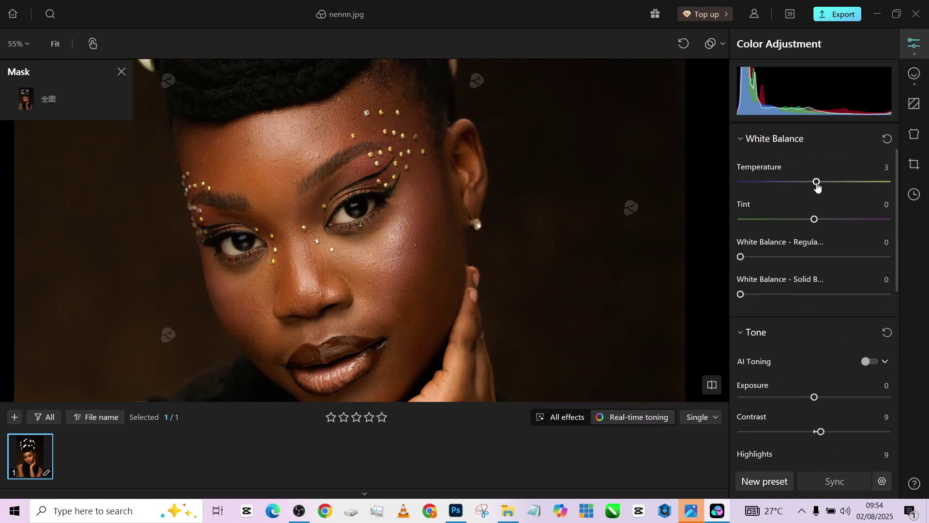
pyautogui.doubleClick(816, 183)
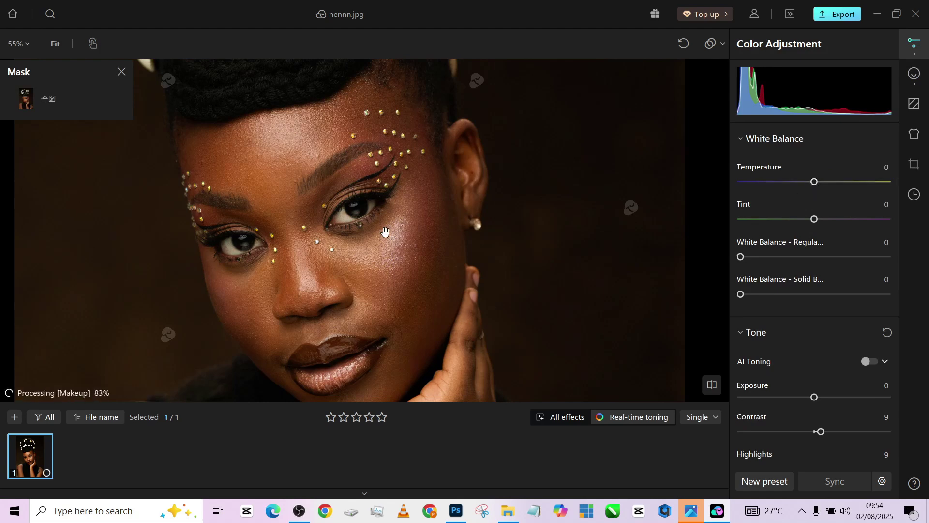
pyautogui.scroll(-5, 385, 231)
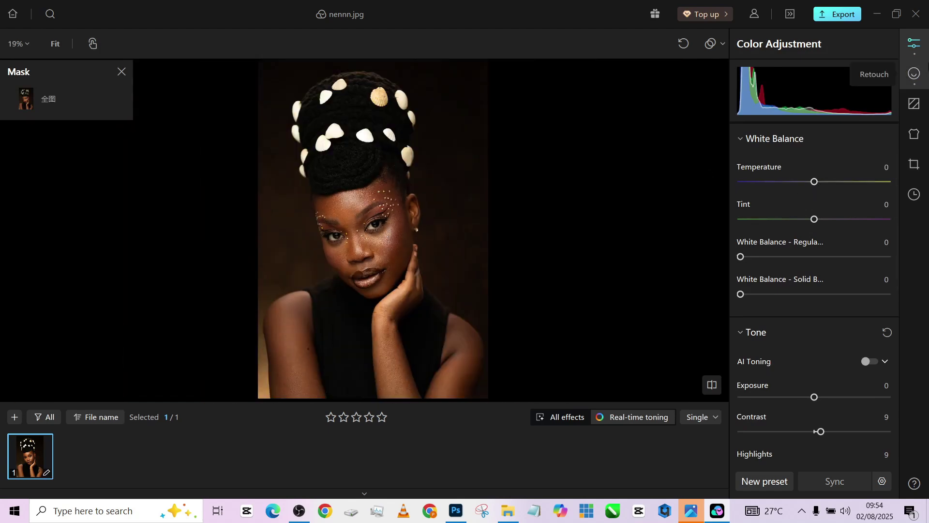
# Step: In Retouch > Skin, set Frequency Separation 79, High-frequency enhancement -20 and Low-frequency smoothing 82
pyautogui.click(914, 74)
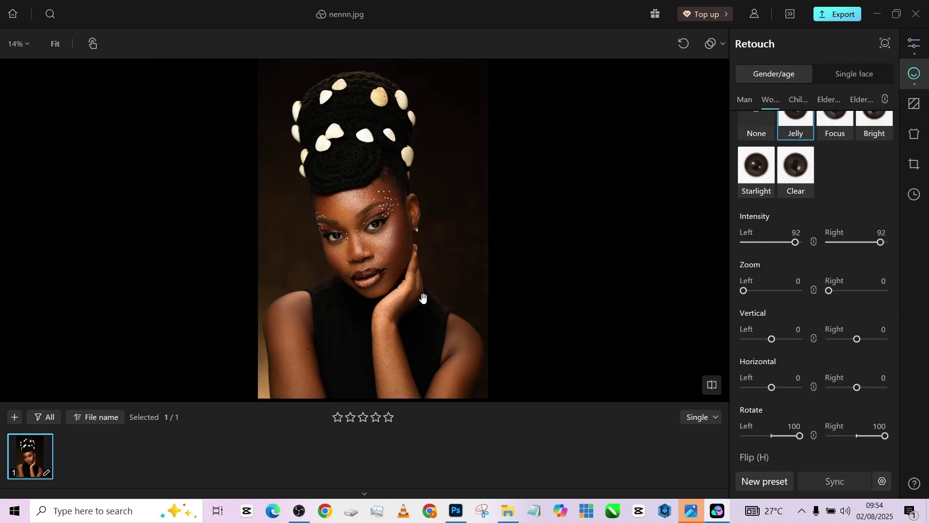
pyautogui.scroll(4, 377, 261)
pyautogui.scroll(-4, 377, 262)
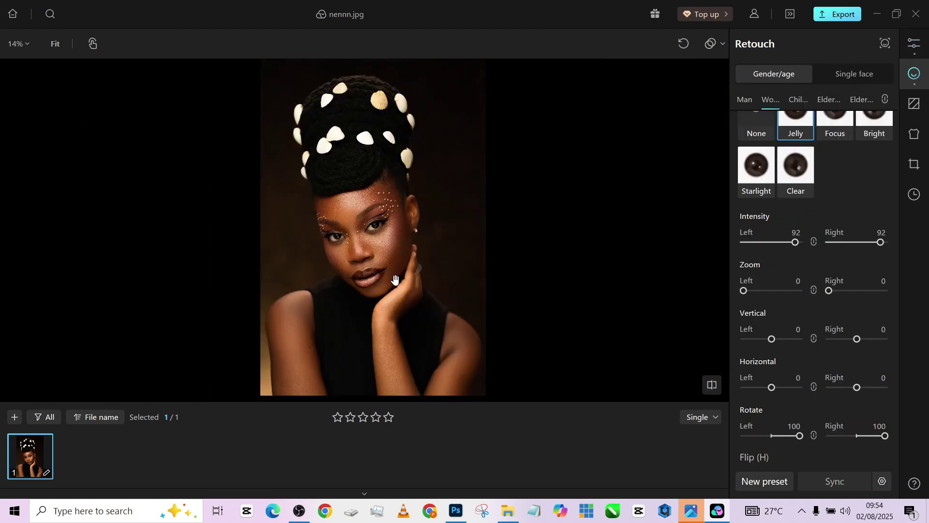
pyautogui.scroll(10, 873, 168)
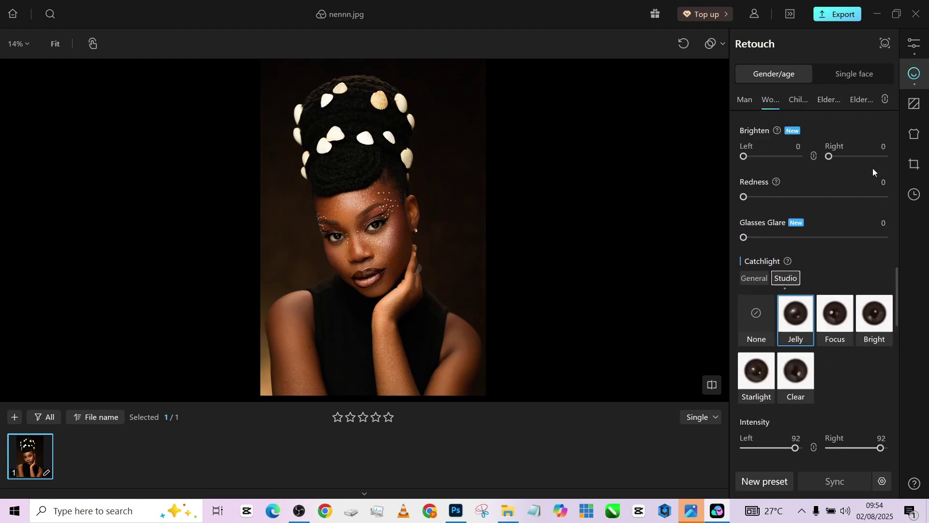
pyautogui.scroll(10, 869, 194)
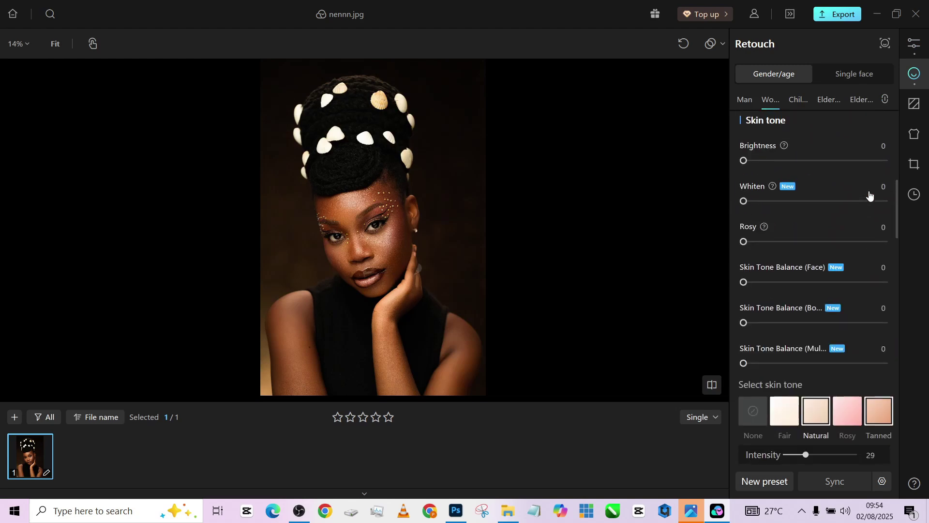
pyautogui.scroll(4, 870, 196)
pyautogui.scroll(-1, 871, 195)
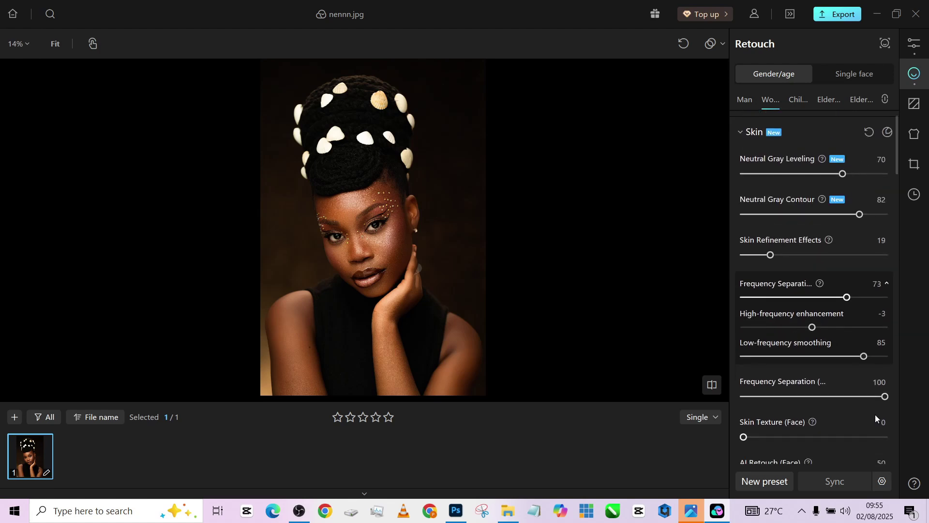
pyautogui.click(880, 356)
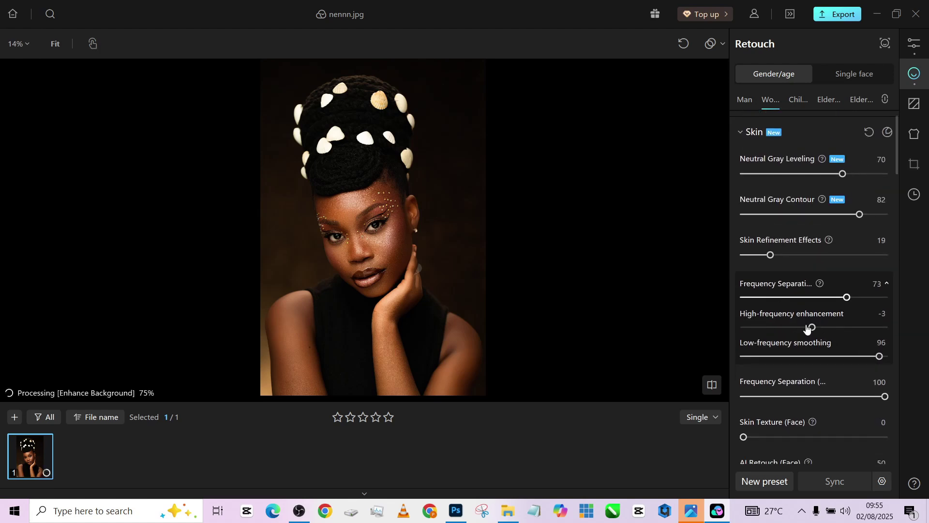
pyautogui.moveTo(811, 327); pyautogui.dragTo(793, 336)
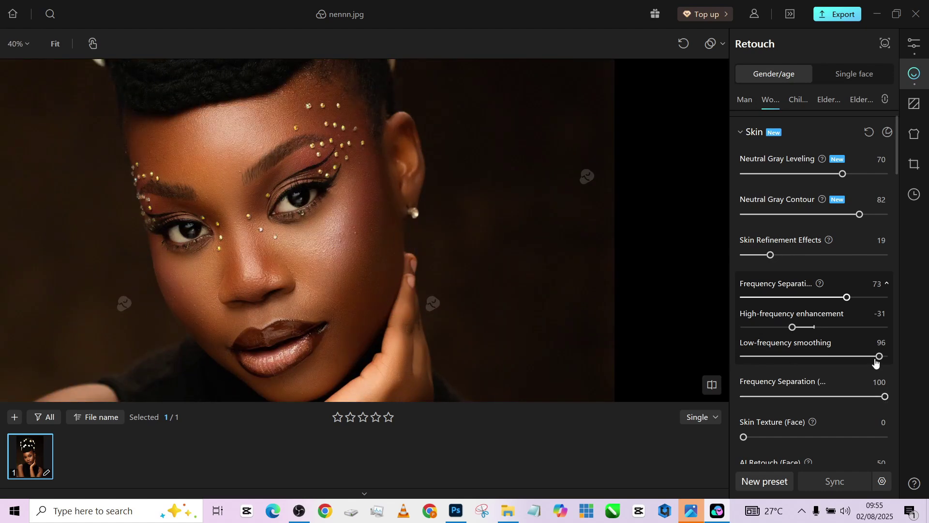
pyautogui.moveTo(876, 358); pyautogui.dragTo(860, 357)
pyautogui.moveTo(794, 328); pyautogui.dragTo(800, 328)
pyautogui.moveTo(845, 298); pyautogui.dragTo(855, 297)
pyautogui.scroll(-3, 349, 276)
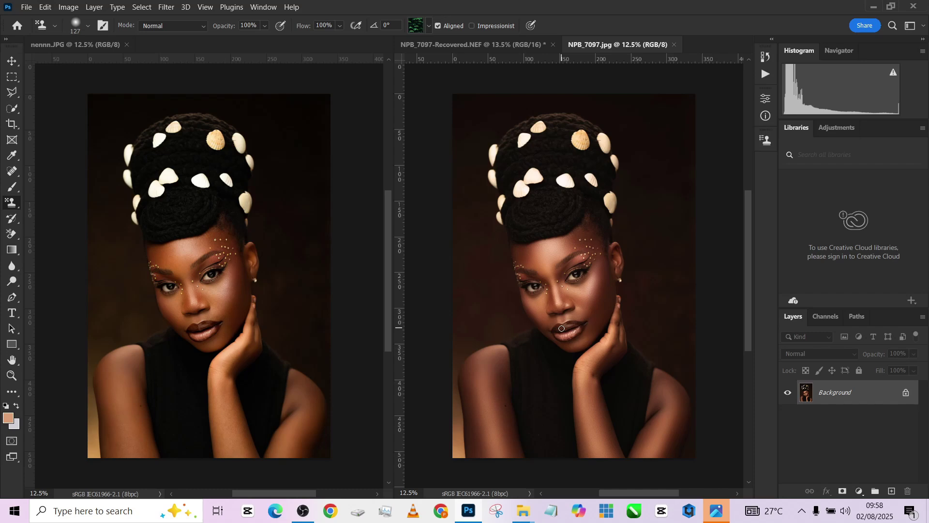
pyautogui.scroll(1, 561, 329)
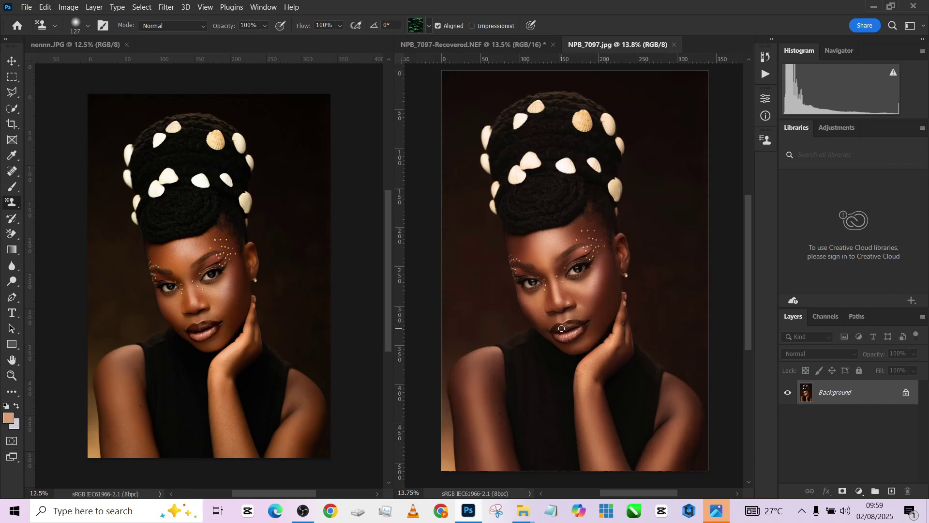
pyautogui.click(360, 340)
pyautogui.scroll(2, 534, 327)
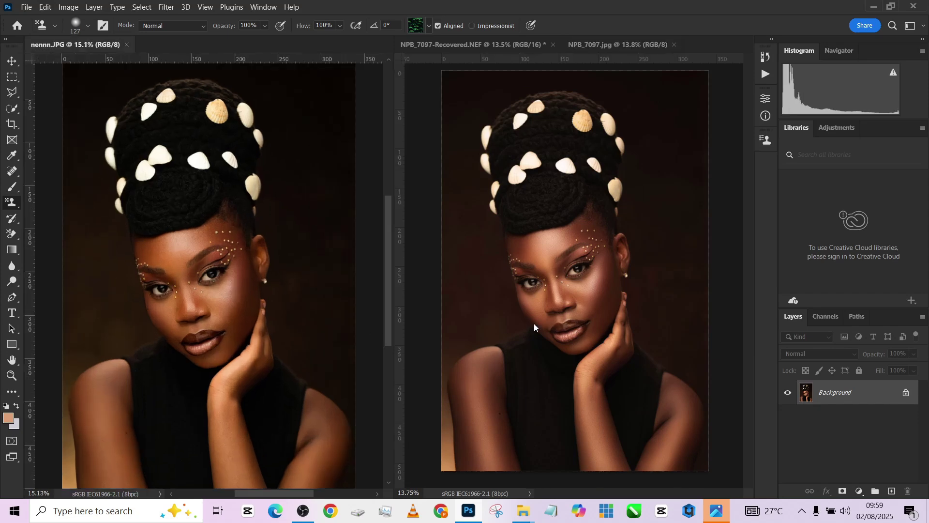